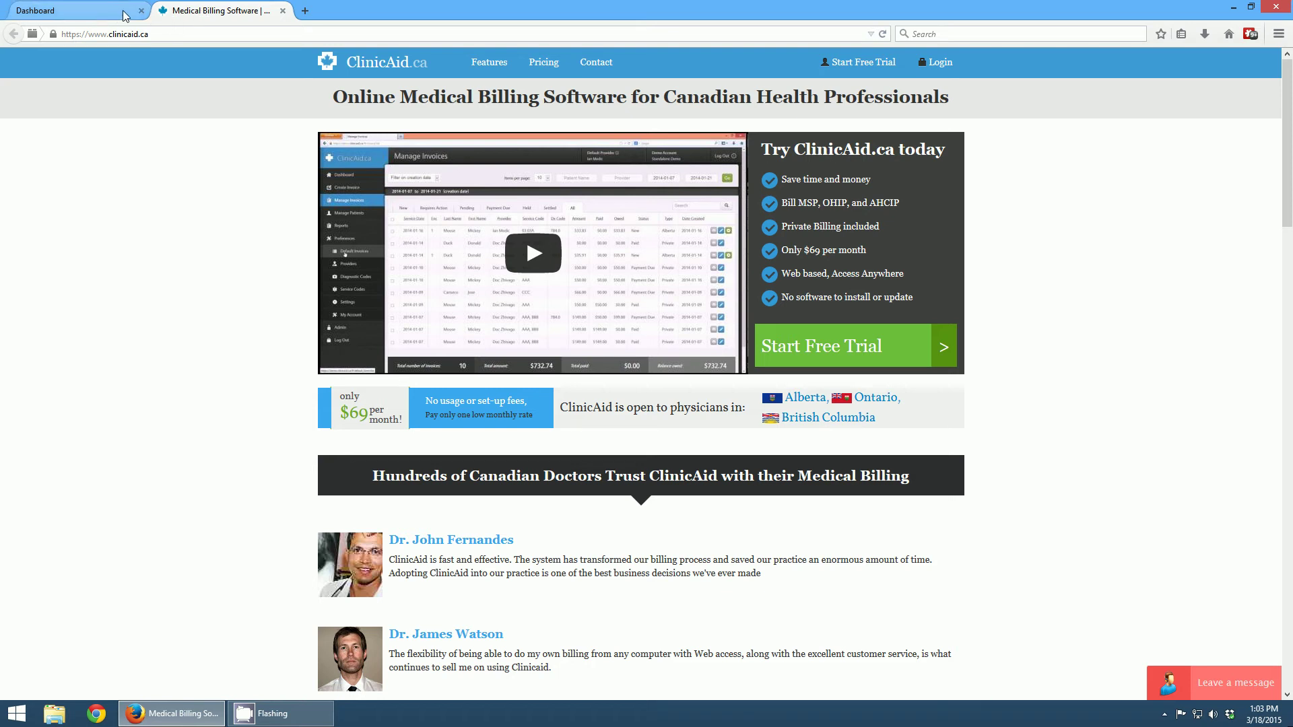
Switch from the public website to the demo account's Dashboard.
click(105, 15)
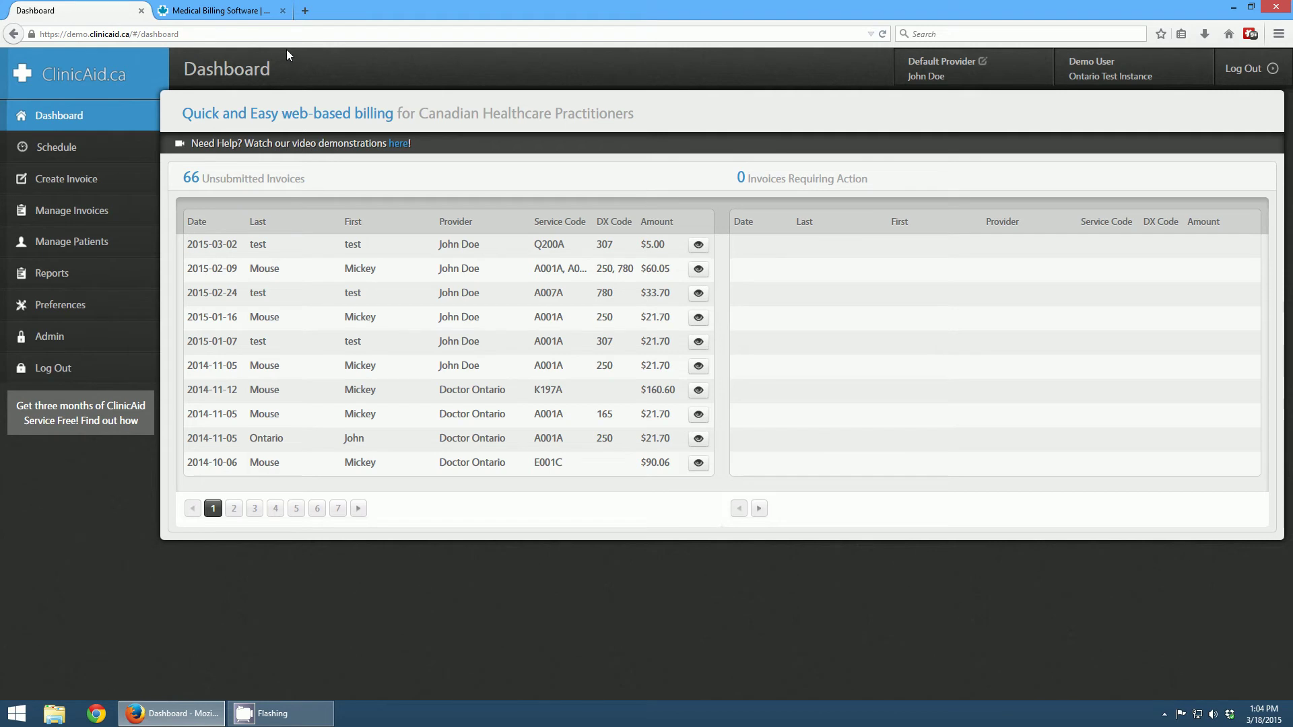
click(228, 11)
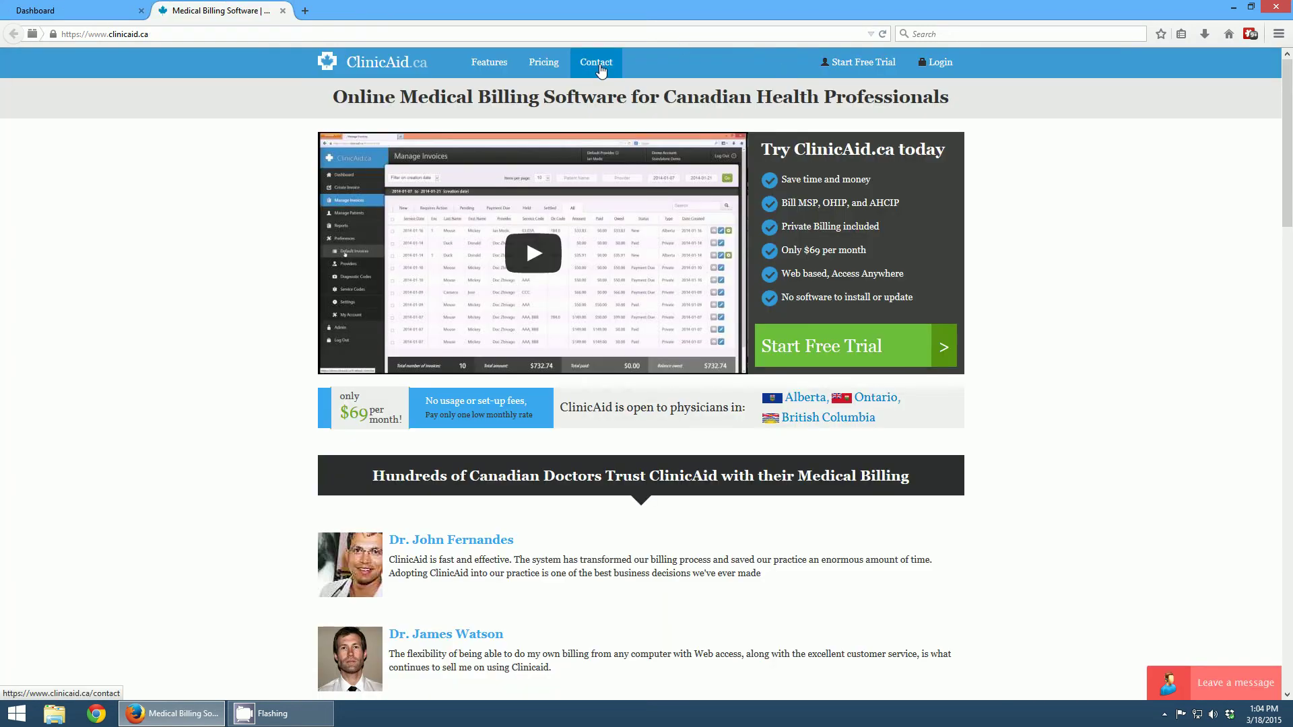
click(74, 11)
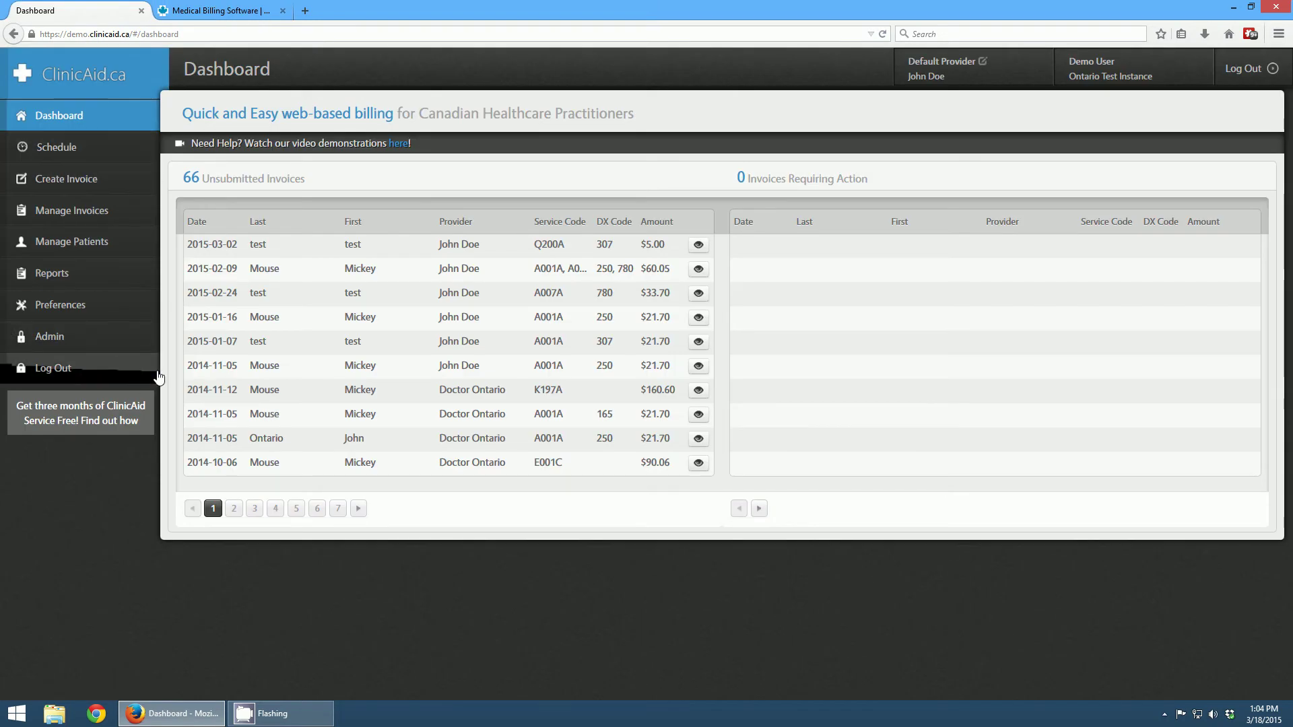
Open the administrator's add-on settings and review the On and Off options for Scheduling without changing them.
click(63, 337)
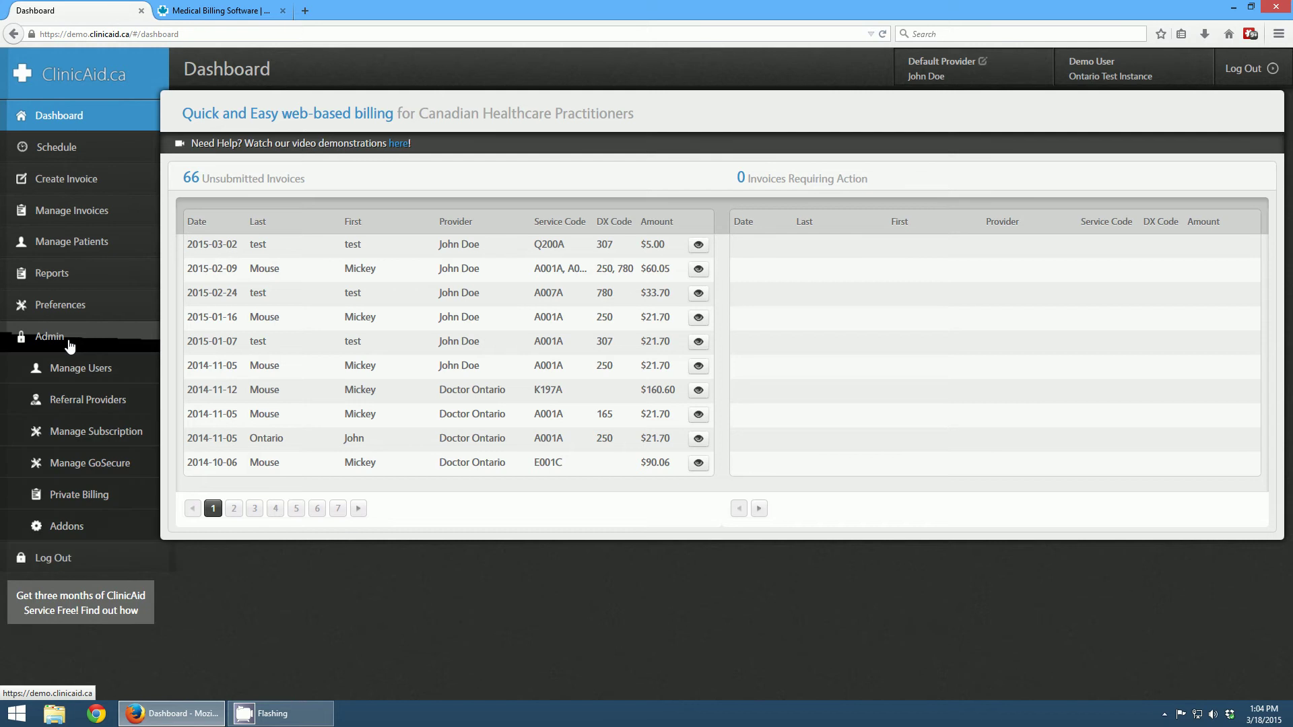
click(62, 530)
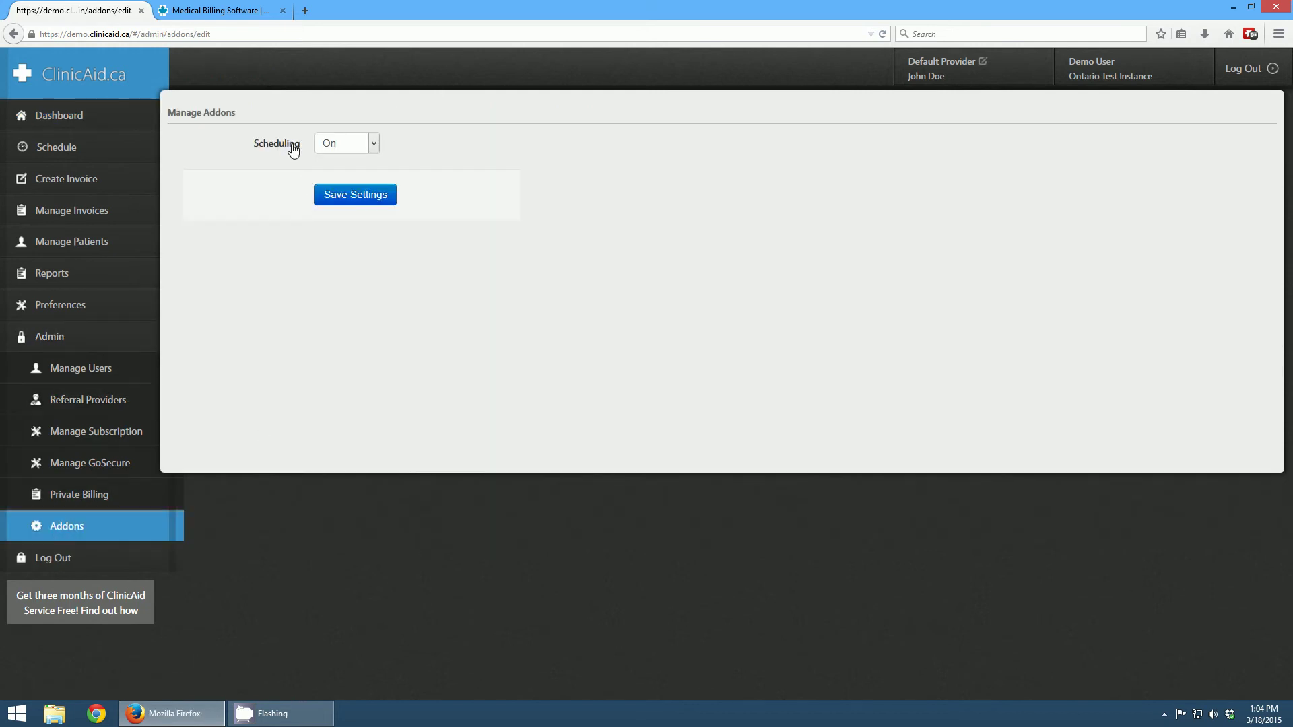
click(329, 145)
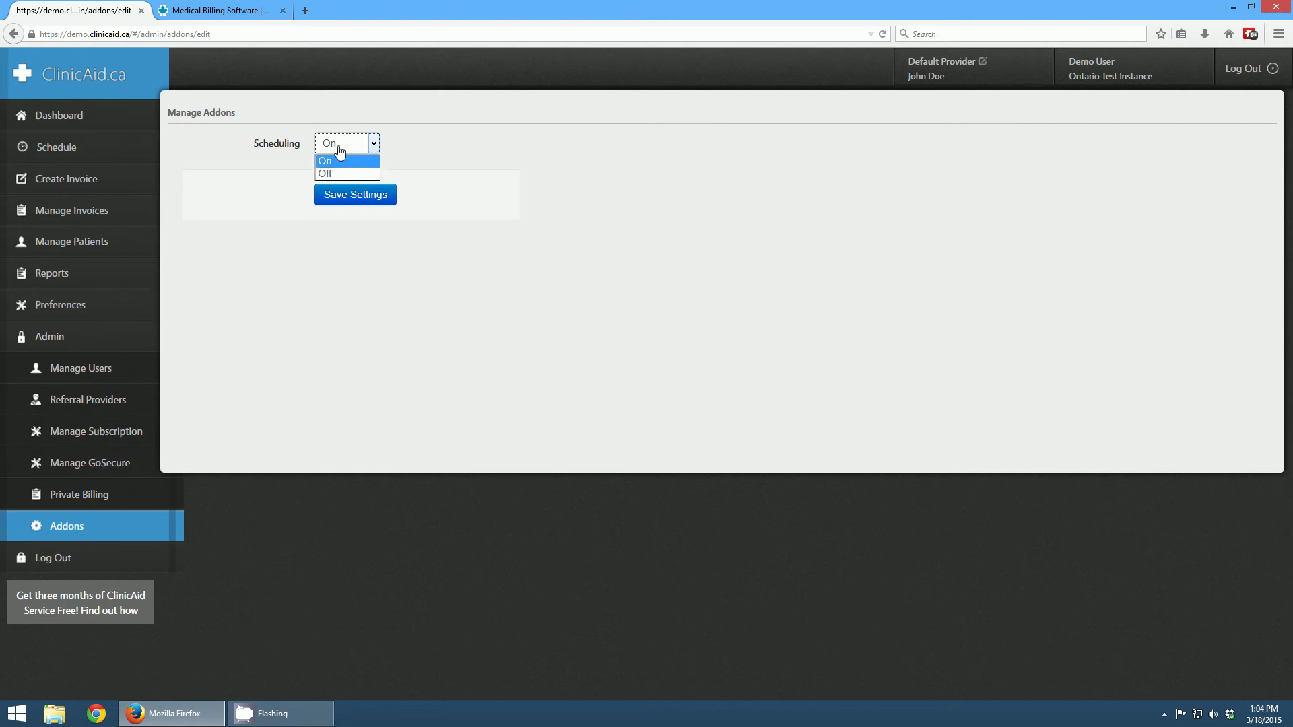
click(418, 147)
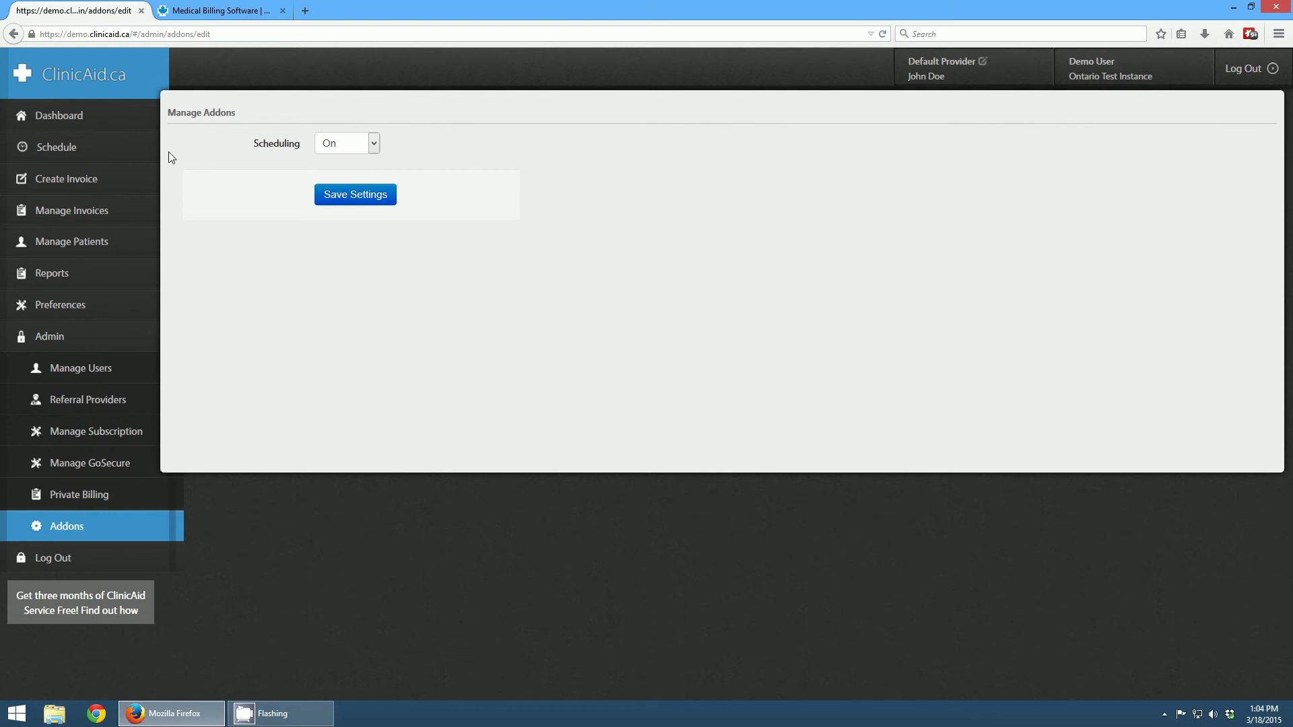
Go to the weekly schedule and follow its link to the Schedule Admin page.
click(49, 152)
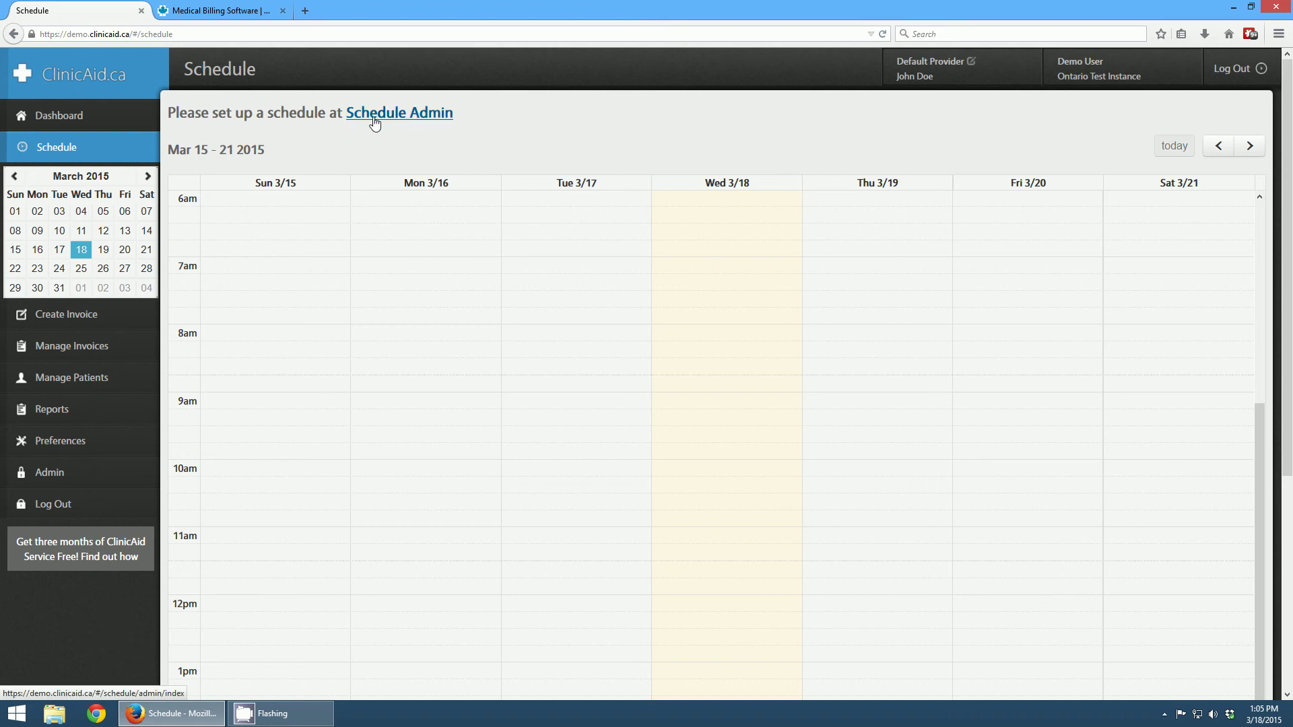
click(412, 115)
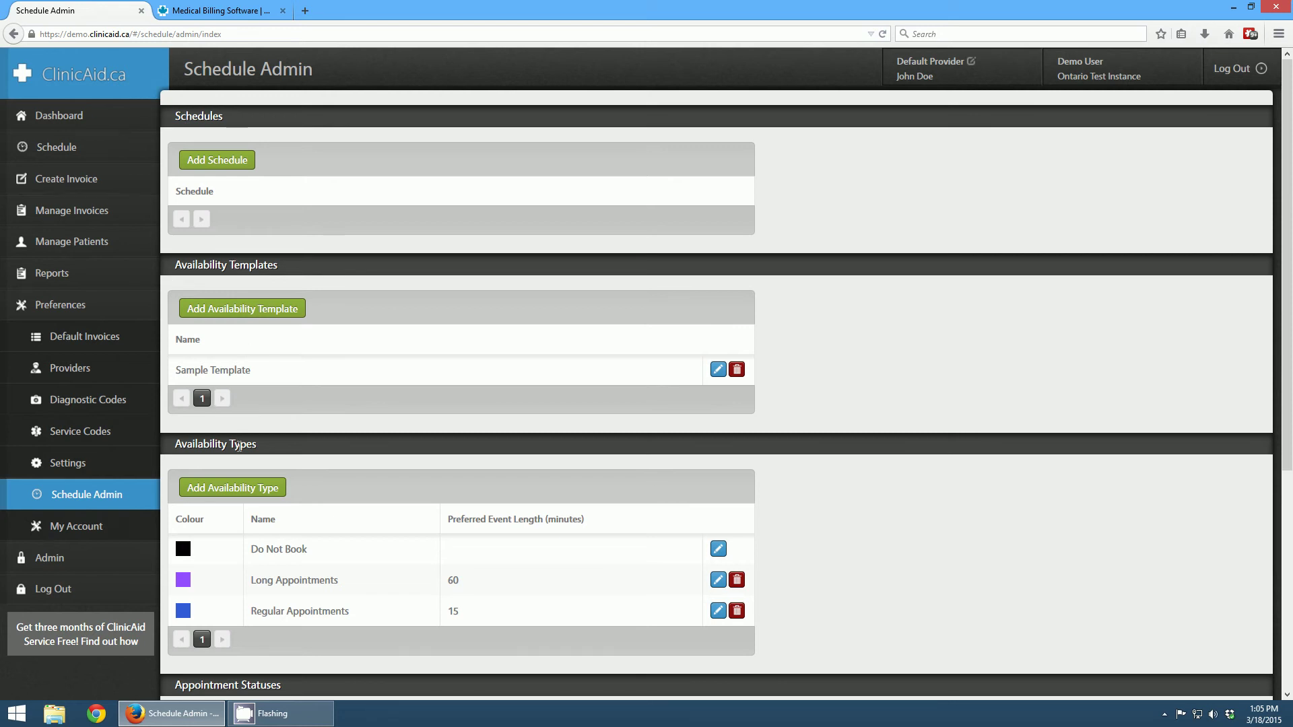
Review the schedules, availability templates, availability types and appointment statuses configured on the Schedule Admin page.
scroll(239, 446, down, 3)
scroll(433, 539, down, 2)
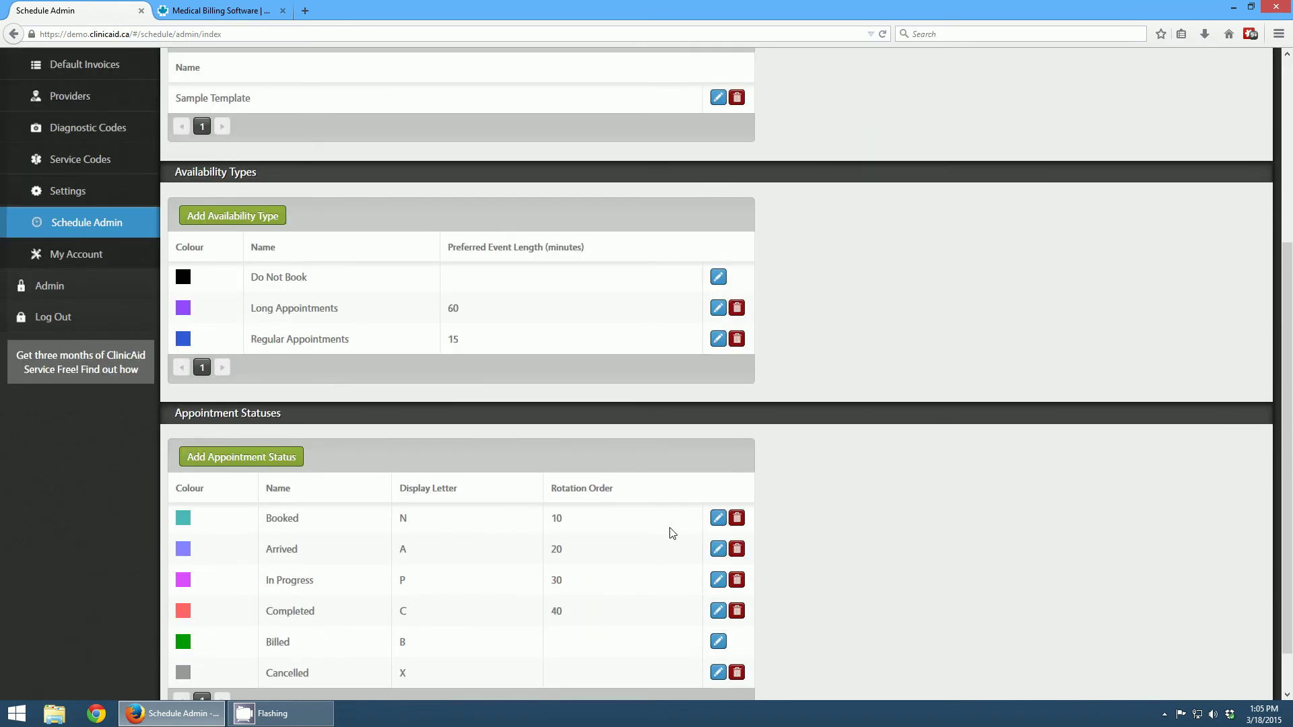
scroll(671, 533, down, 1)
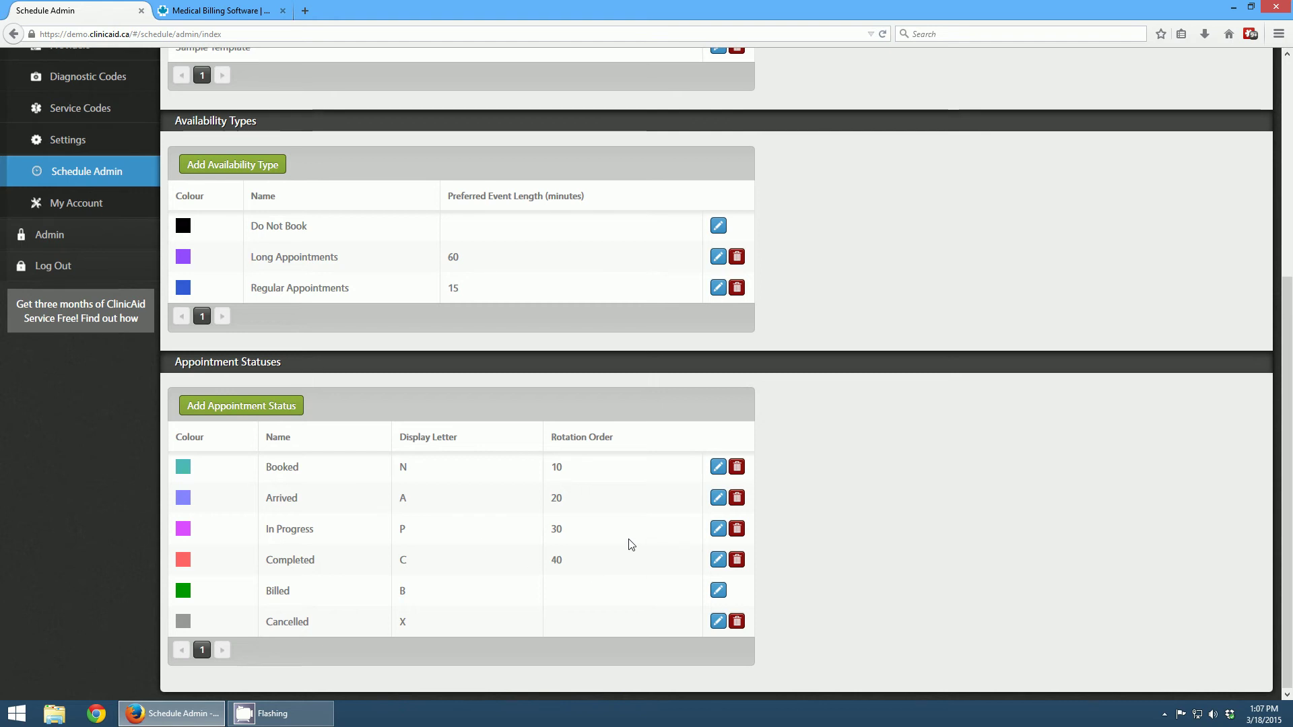
scroll(606, 544, up, 4)
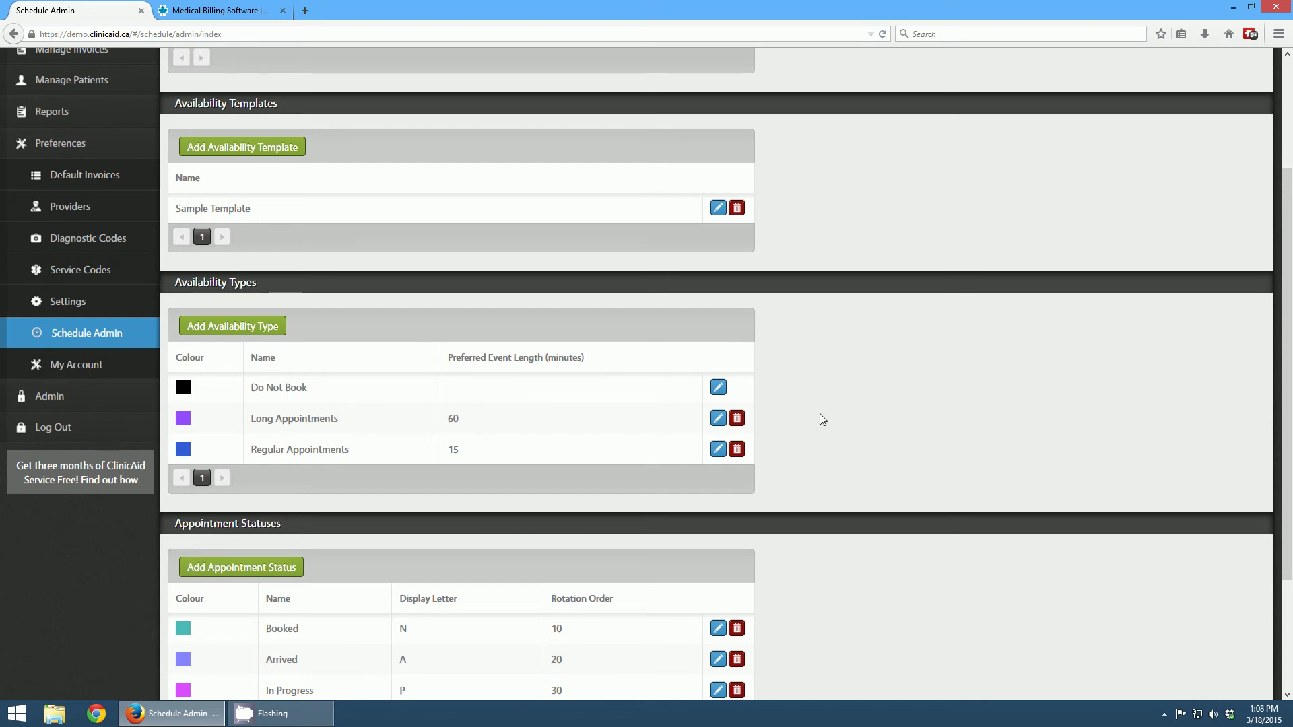
scroll(825, 415, up, 5)
scroll(825, 415, down, 3)
scroll(828, 415, down, 3)
scroll(263, 263, up, 3)
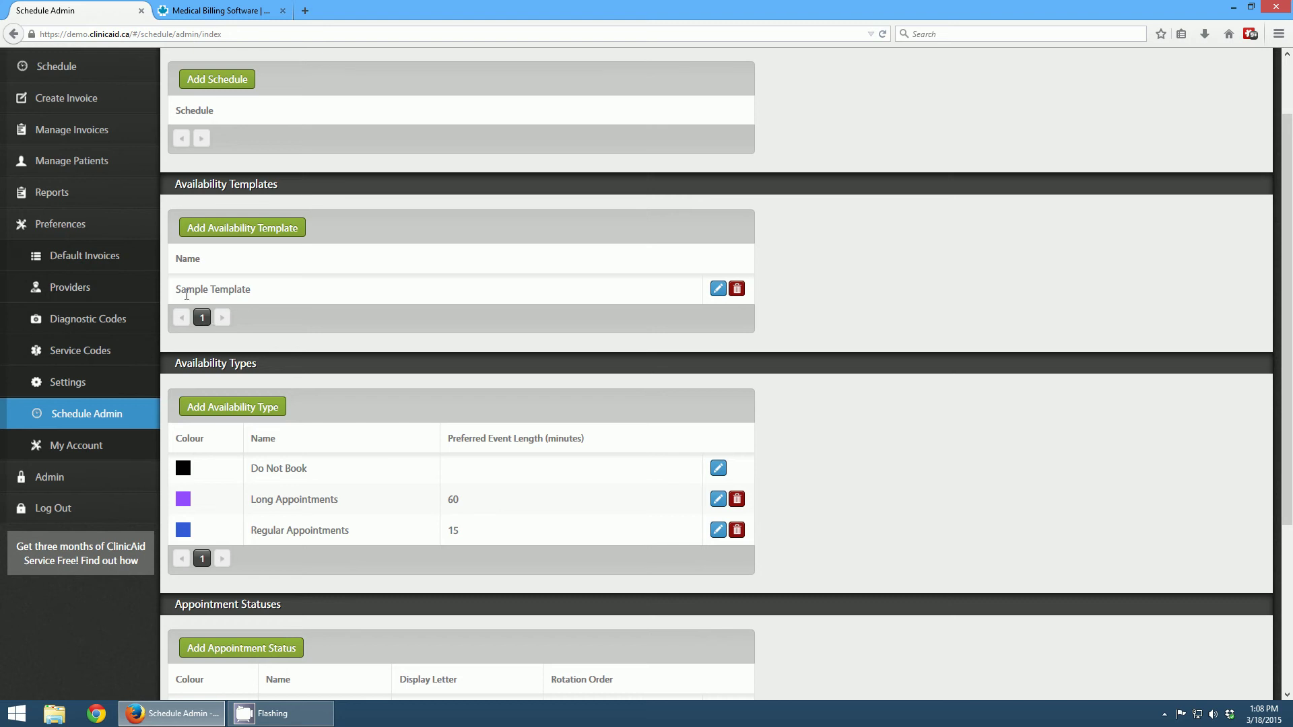
Open the Sample Template for editing and view the details of Monday's morning period without modifying it.
drag(178, 288, 272, 295)
click(272, 294)
click(718, 289)
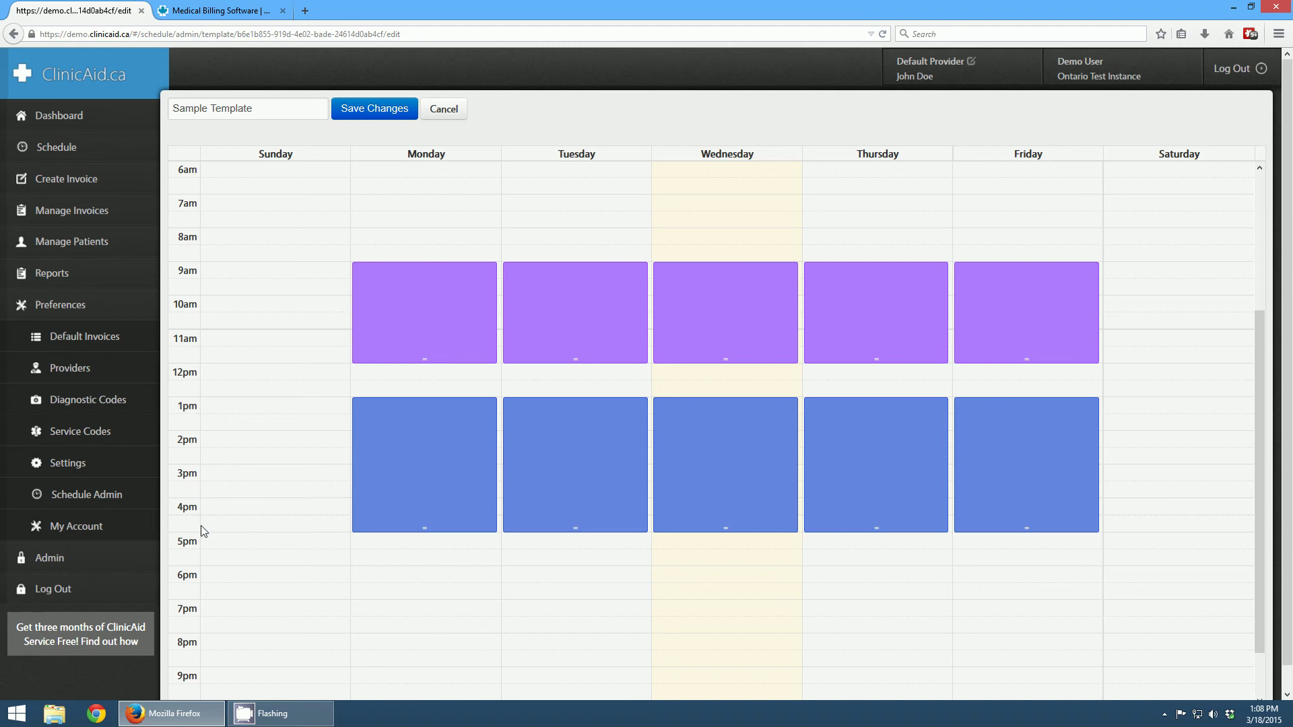
click(437, 312)
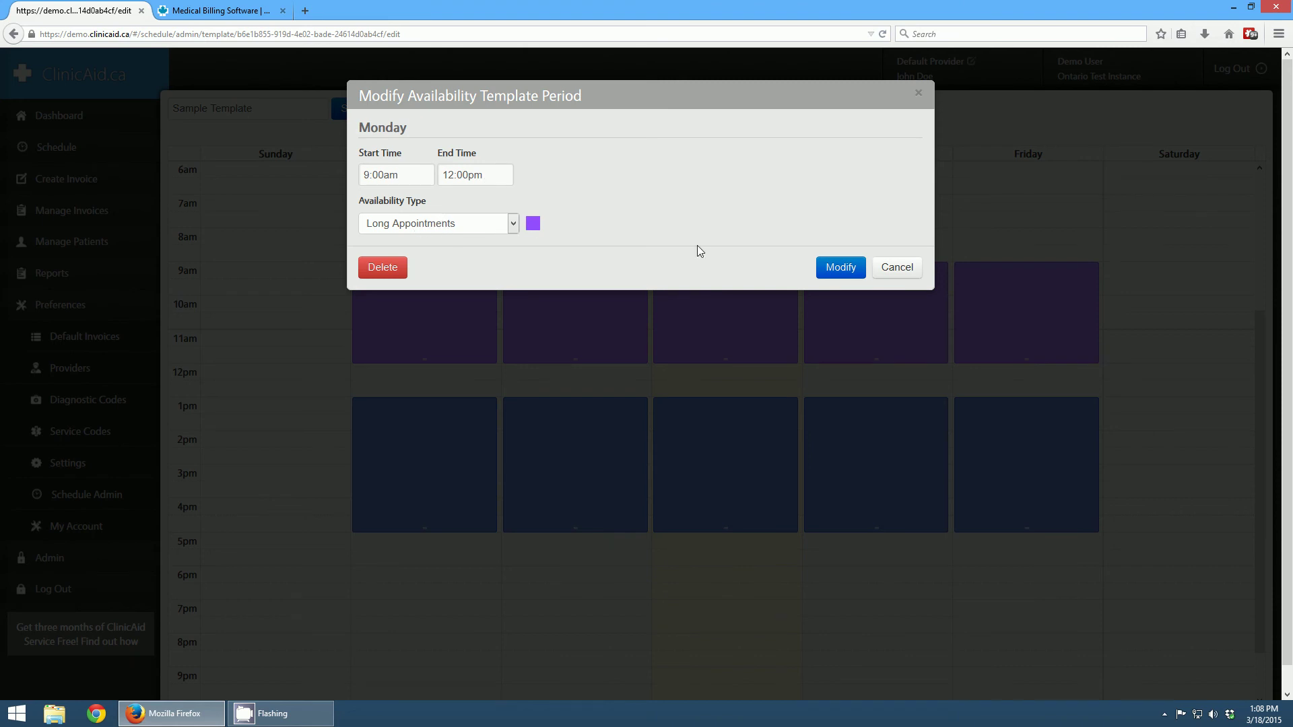
click(892, 269)
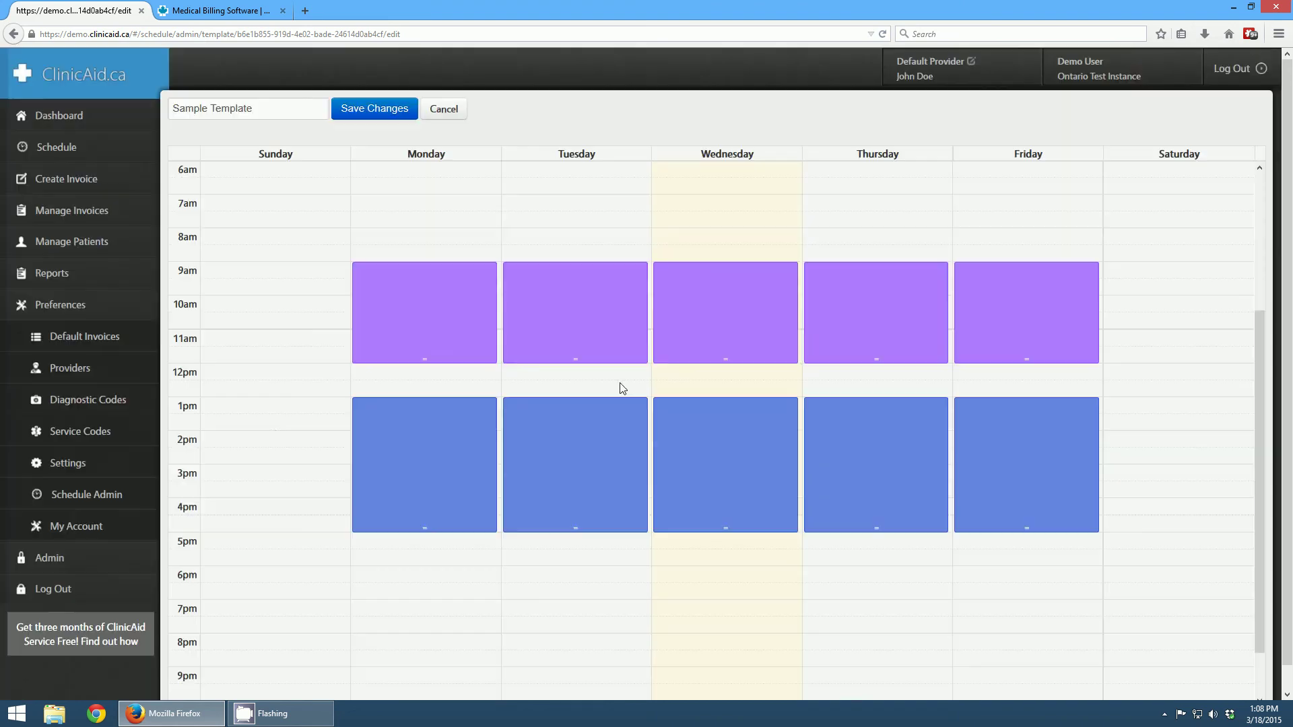
Review the availability type choices for Monday's afternoon period, leaving the period unmodified.
click(435, 444)
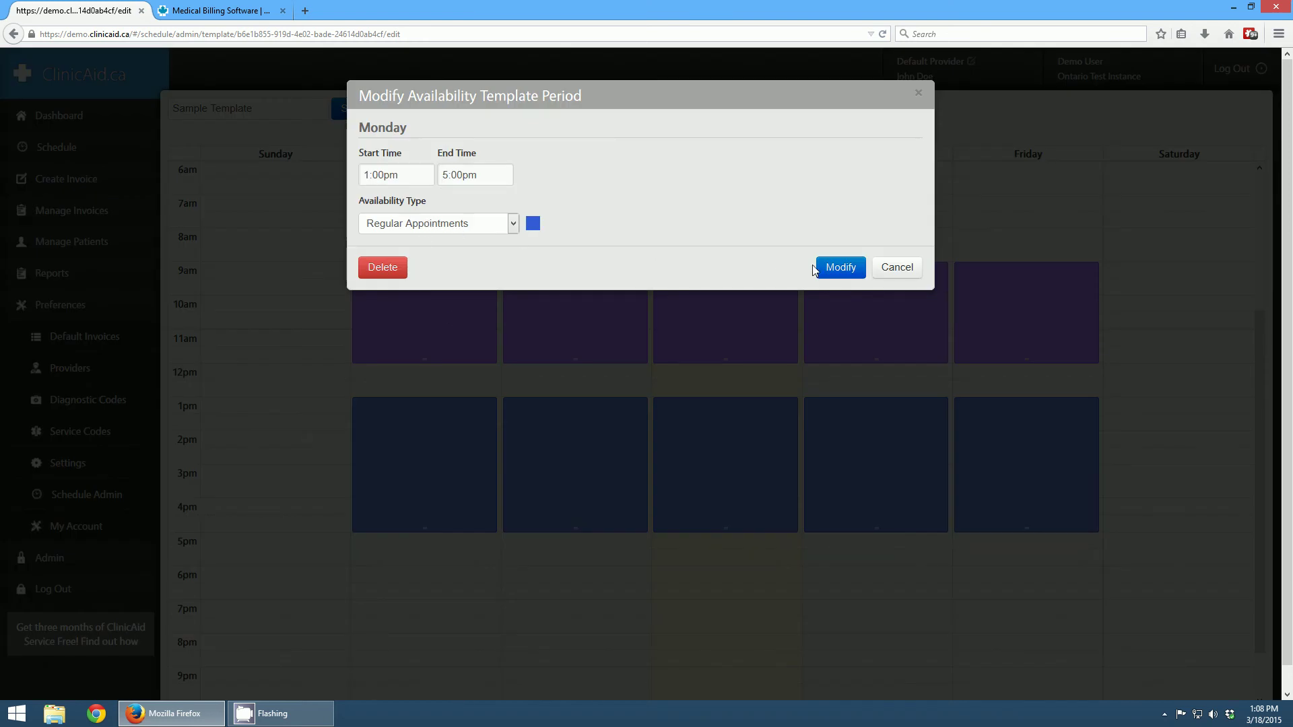
click(466, 224)
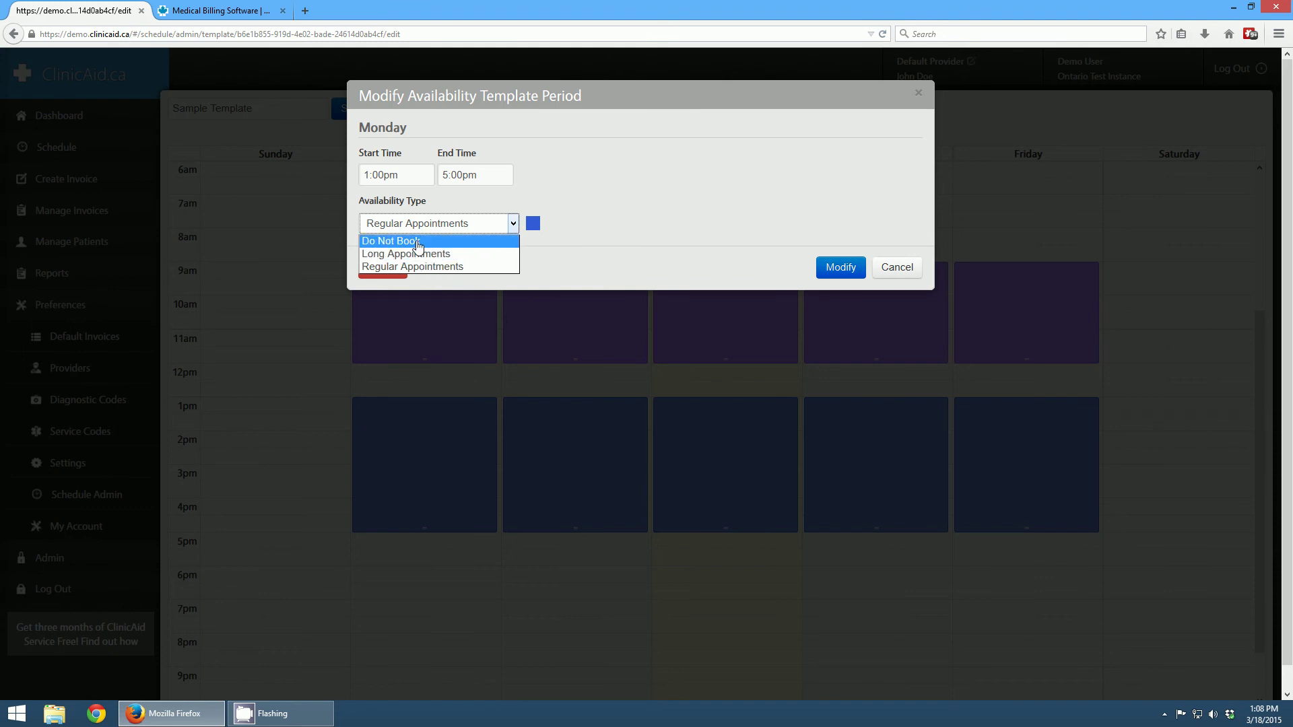
click(667, 243)
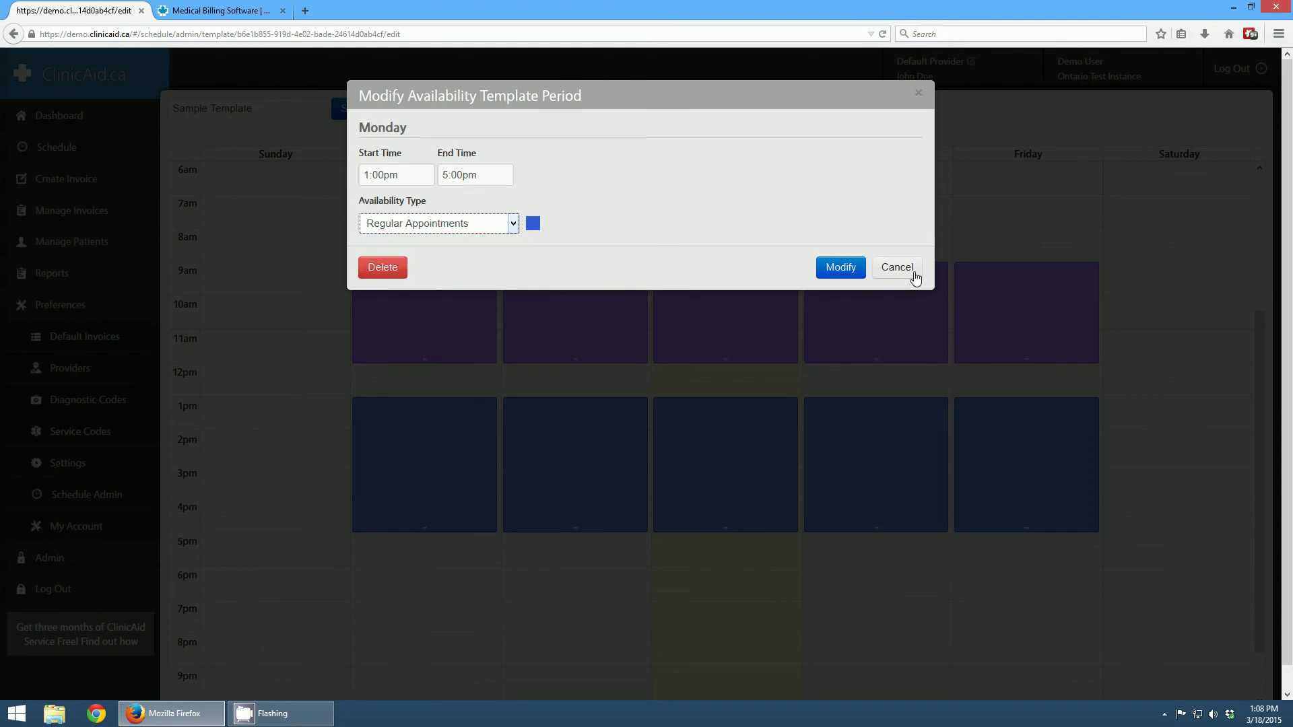
click(896, 267)
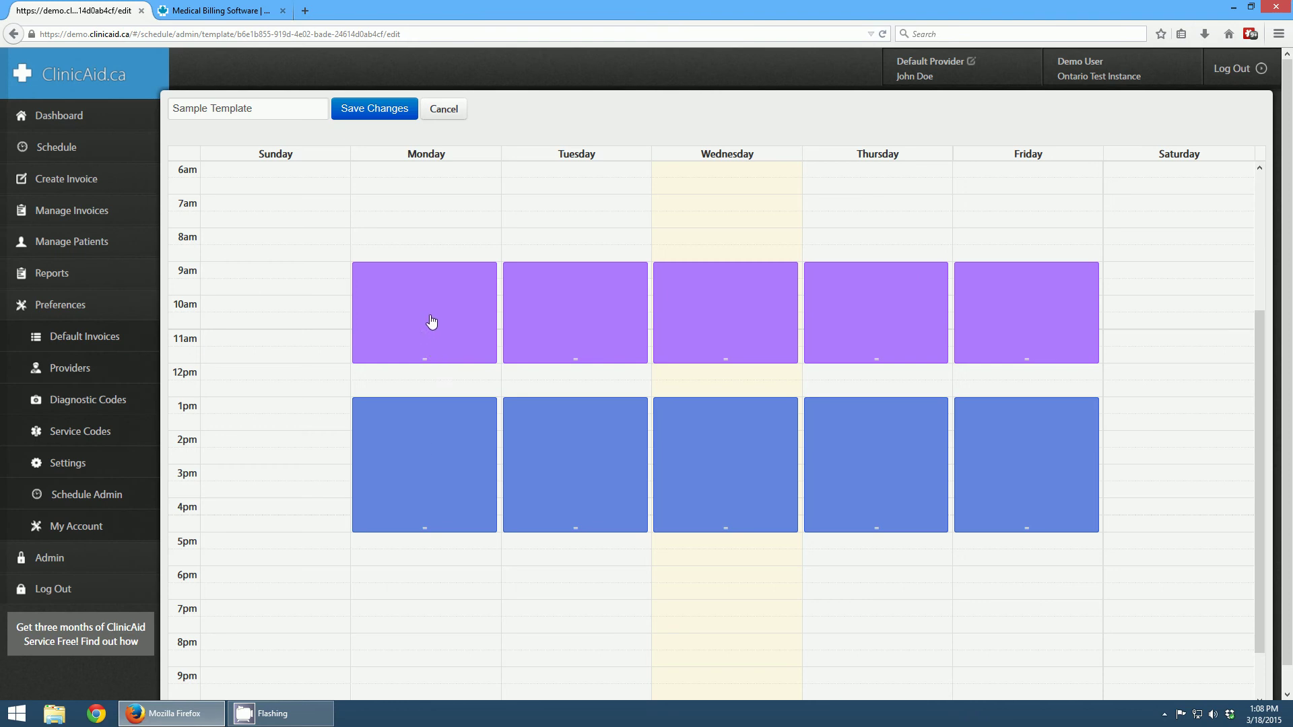
Review the end time choices for Monday's morning period, leaving the period unmodified.
mouse_move(431, 318)
mouse_down()
mouse_move(436, 291)
mouse_move(428, 317)
mouse_up()
mouse_move(427, 364)
mouse_down()
mouse_move(424, 375)
mouse_move(422, 351)
mouse_up()
click(425, 308)
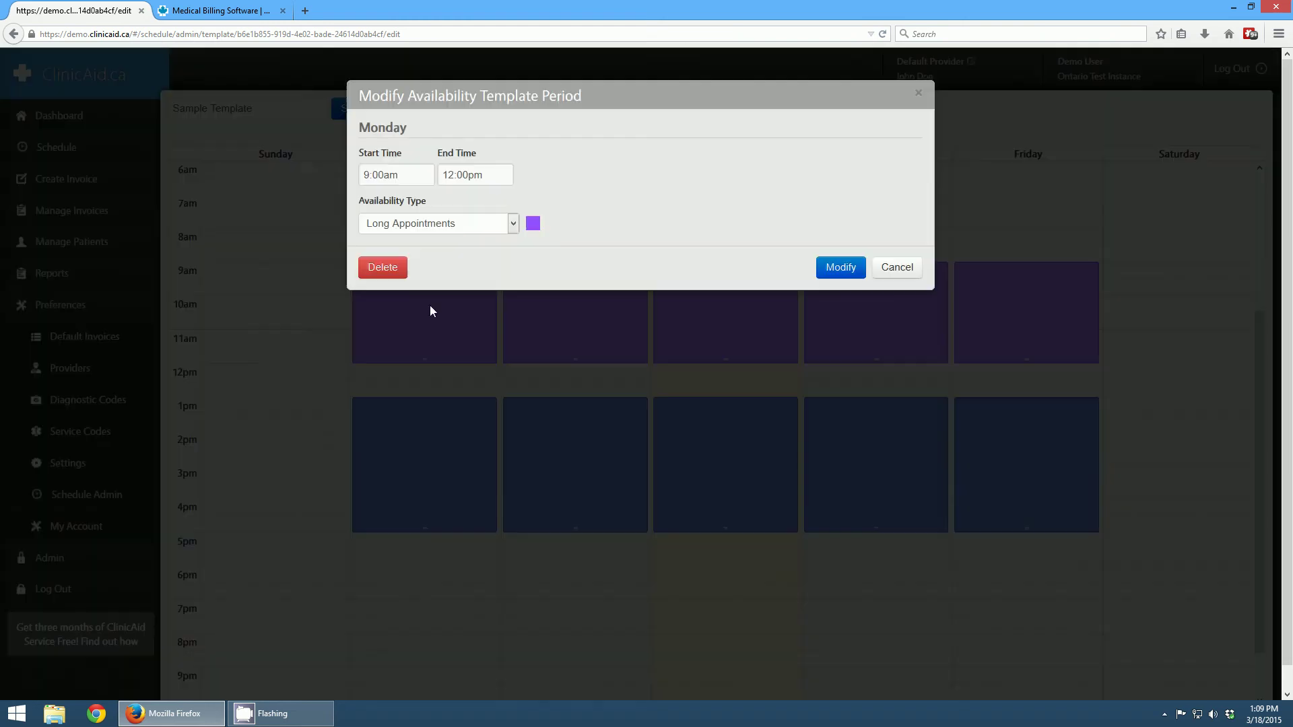
click(483, 174)
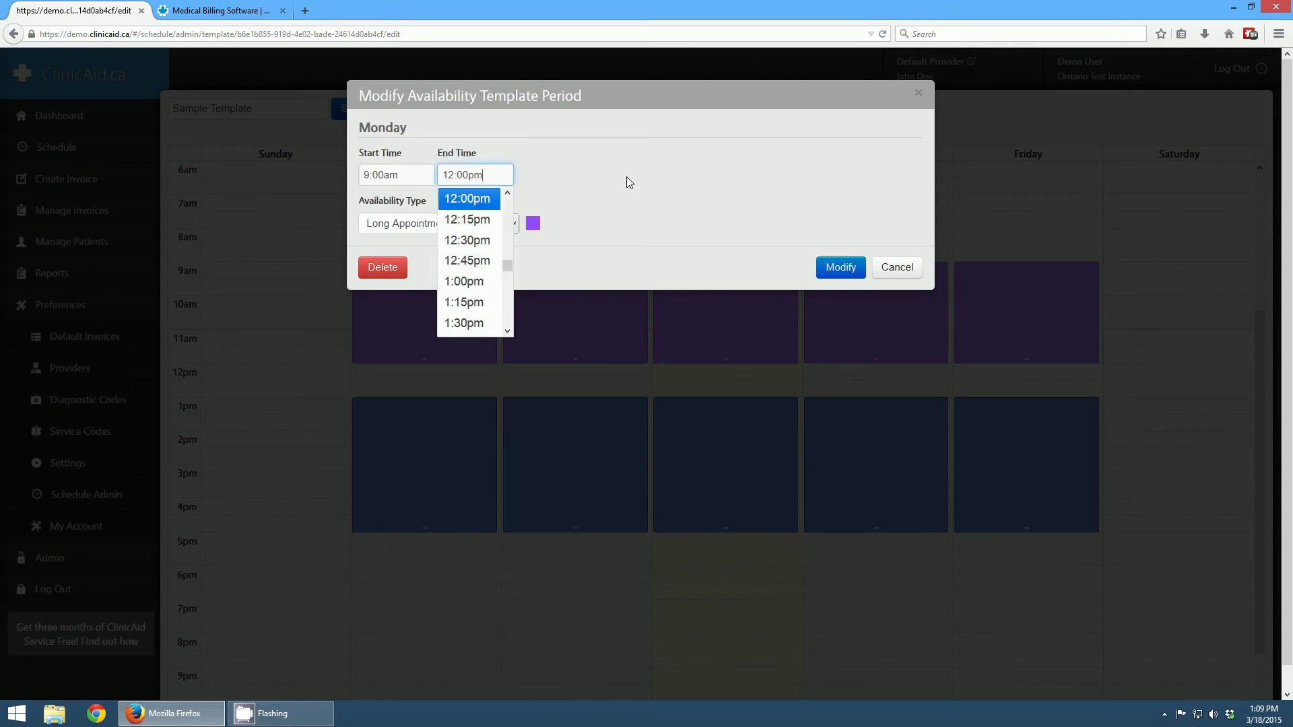
click(605, 190)
click(900, 269)
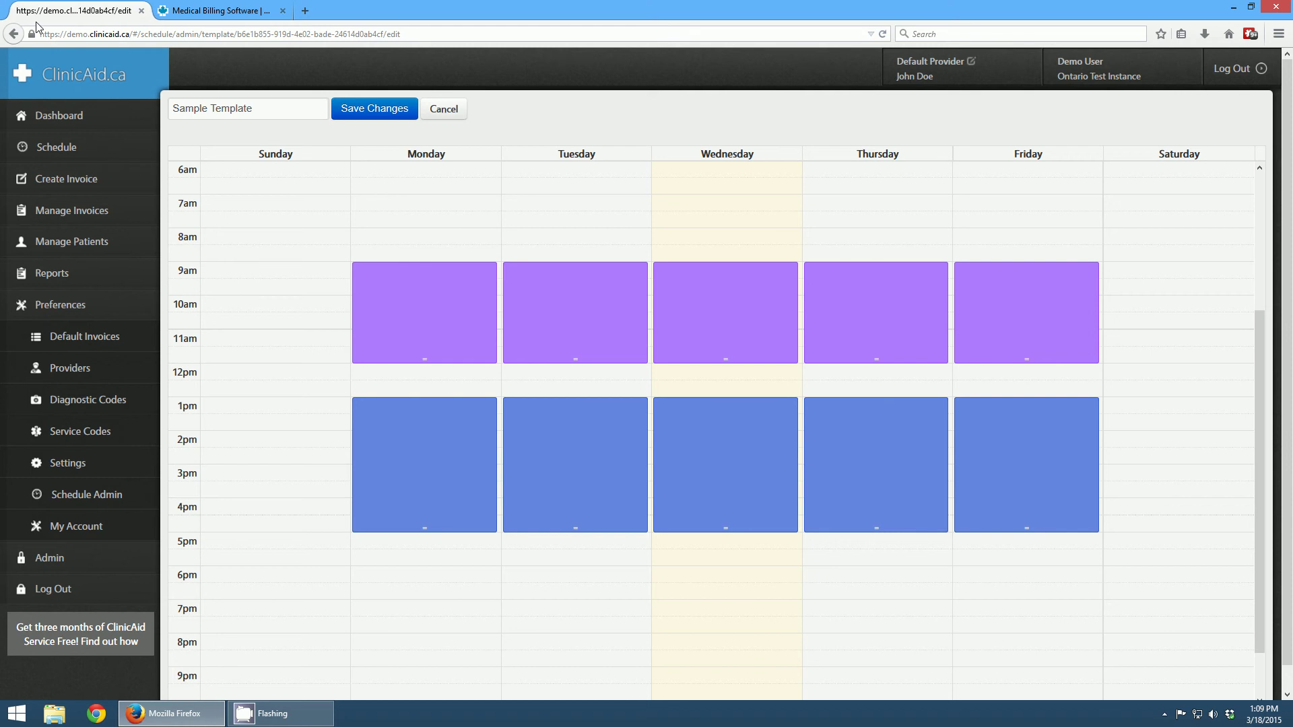
Leave the template editor without saving and locate the Sample Template in the availability templates list.
click(451, 108)
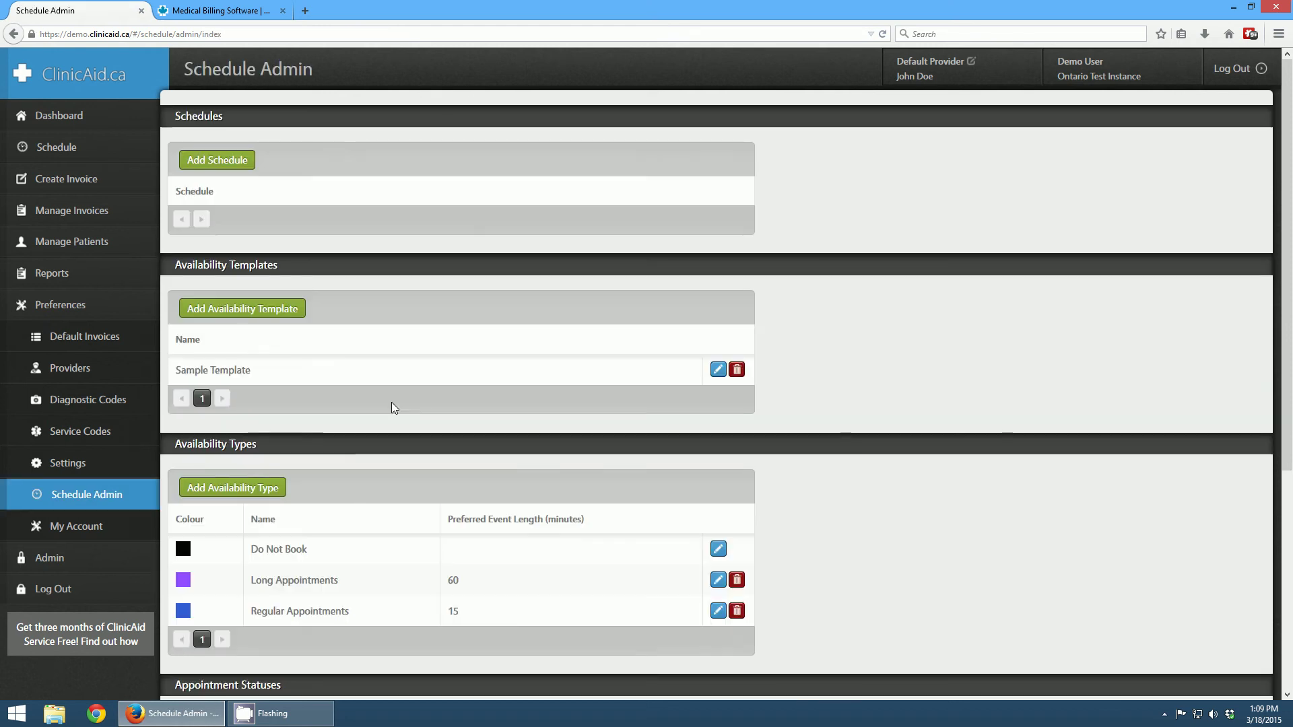
drag(176, 370, 261, 371)
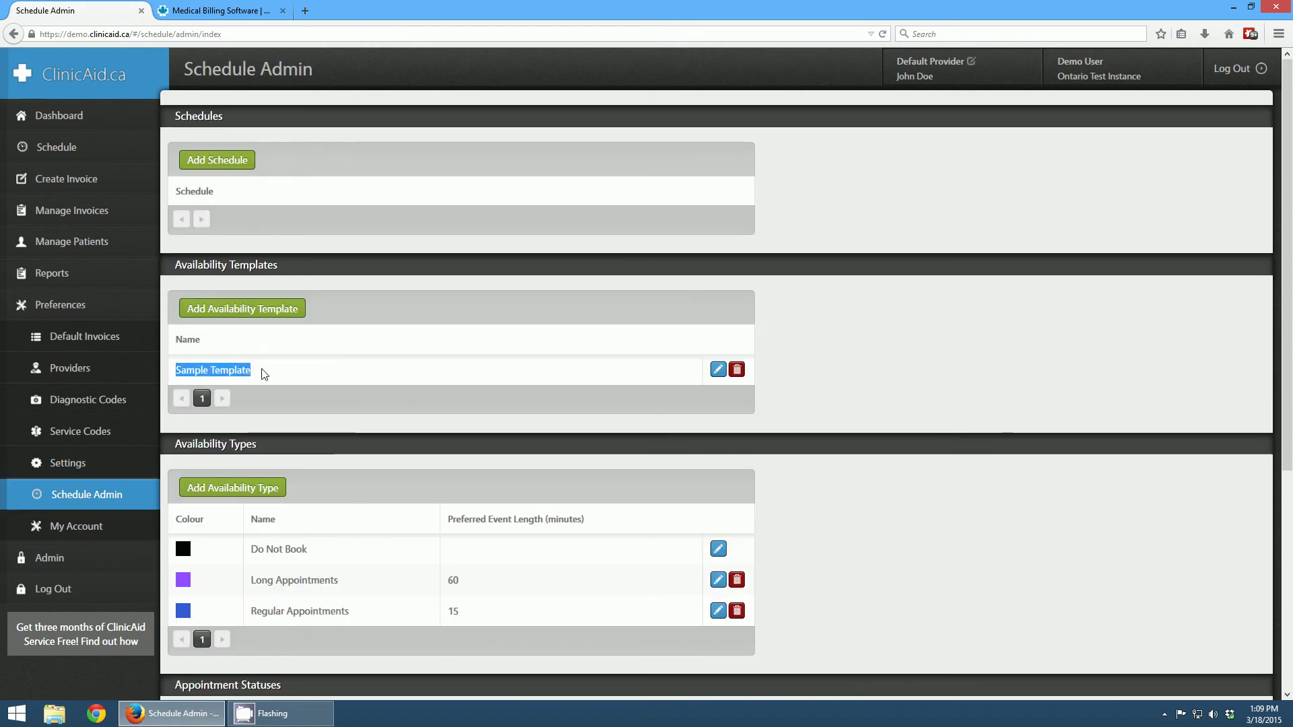
click(266, 370)
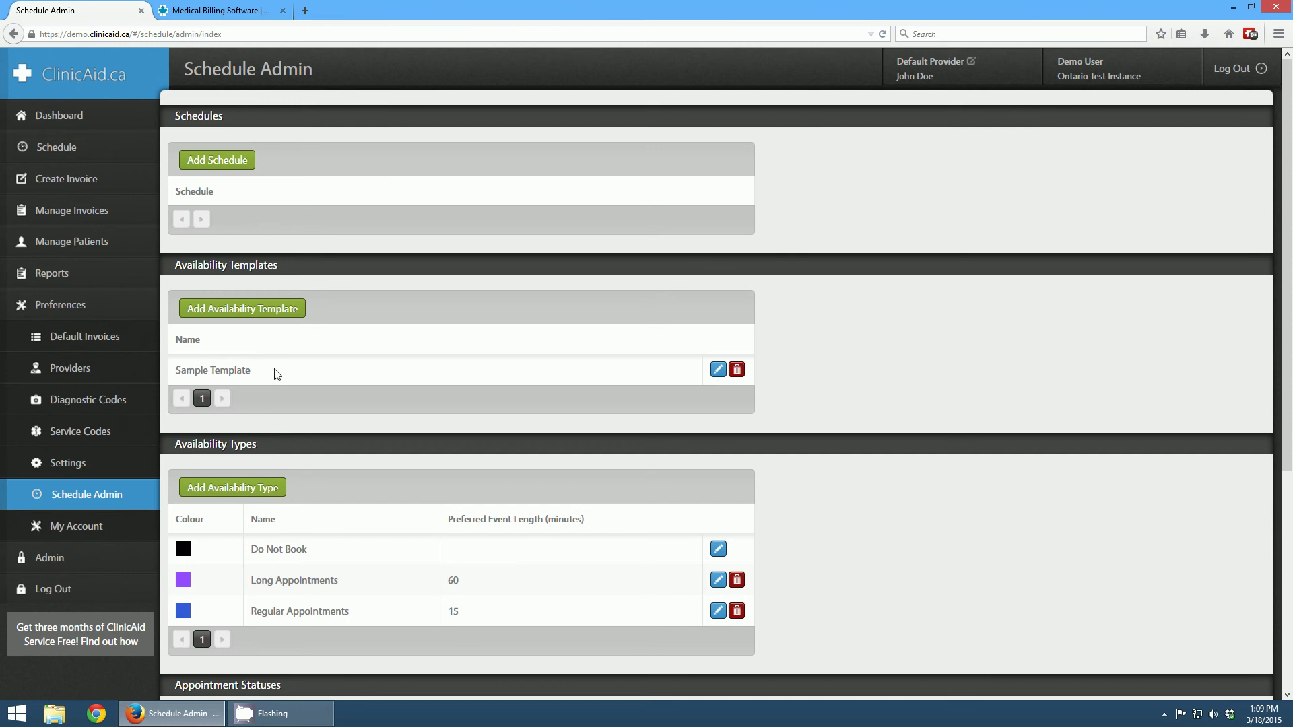
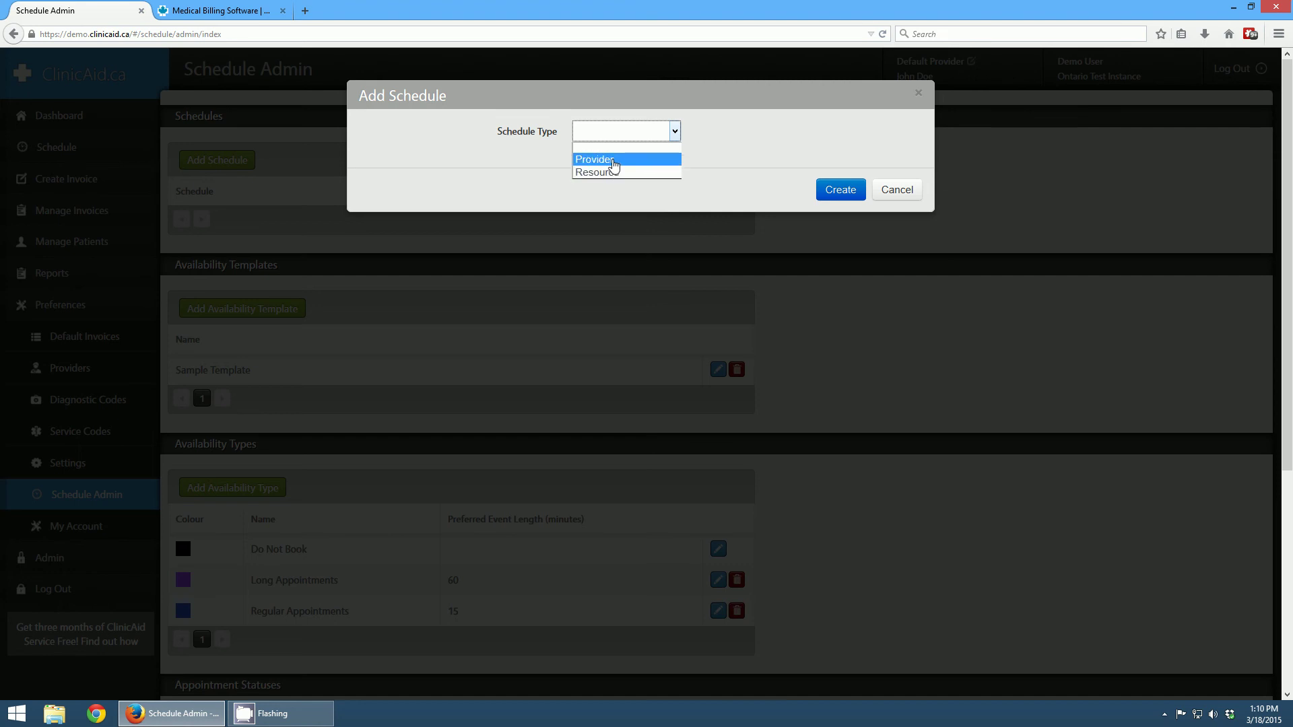
Create a schedule of type Provider for the account's default provider.
click(614, 164)
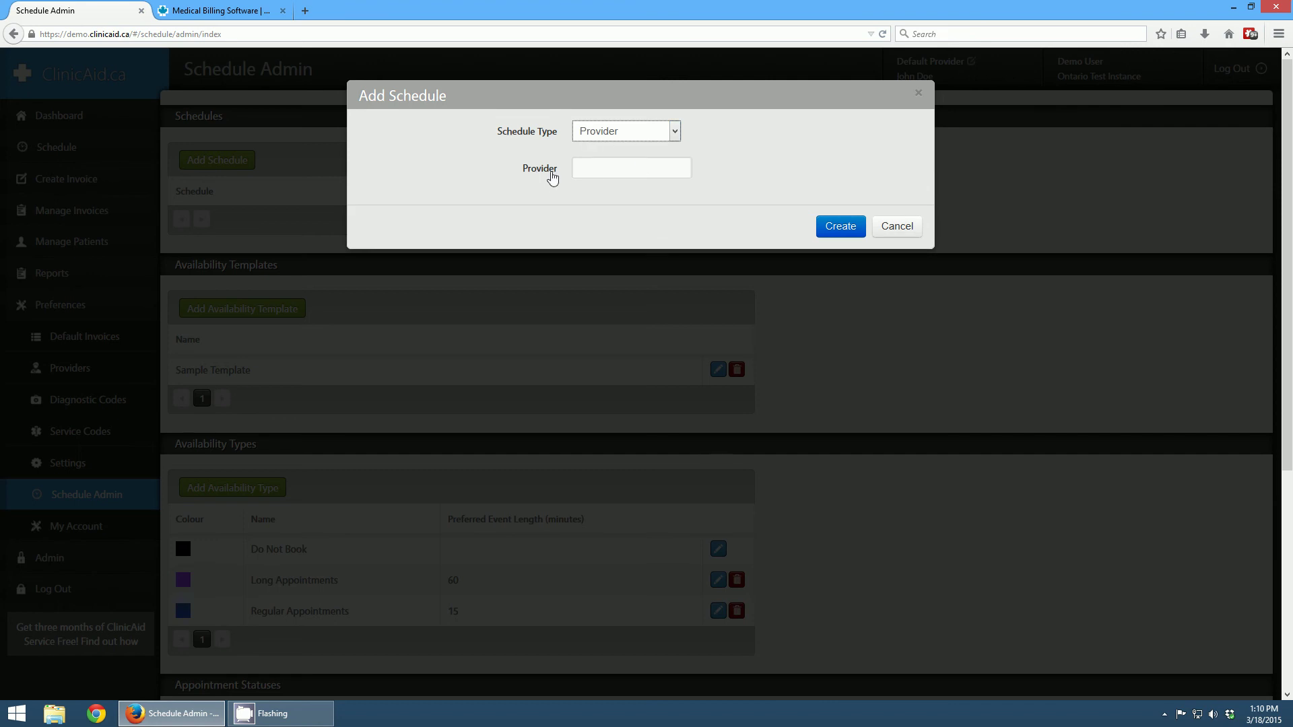
click(606, 171)
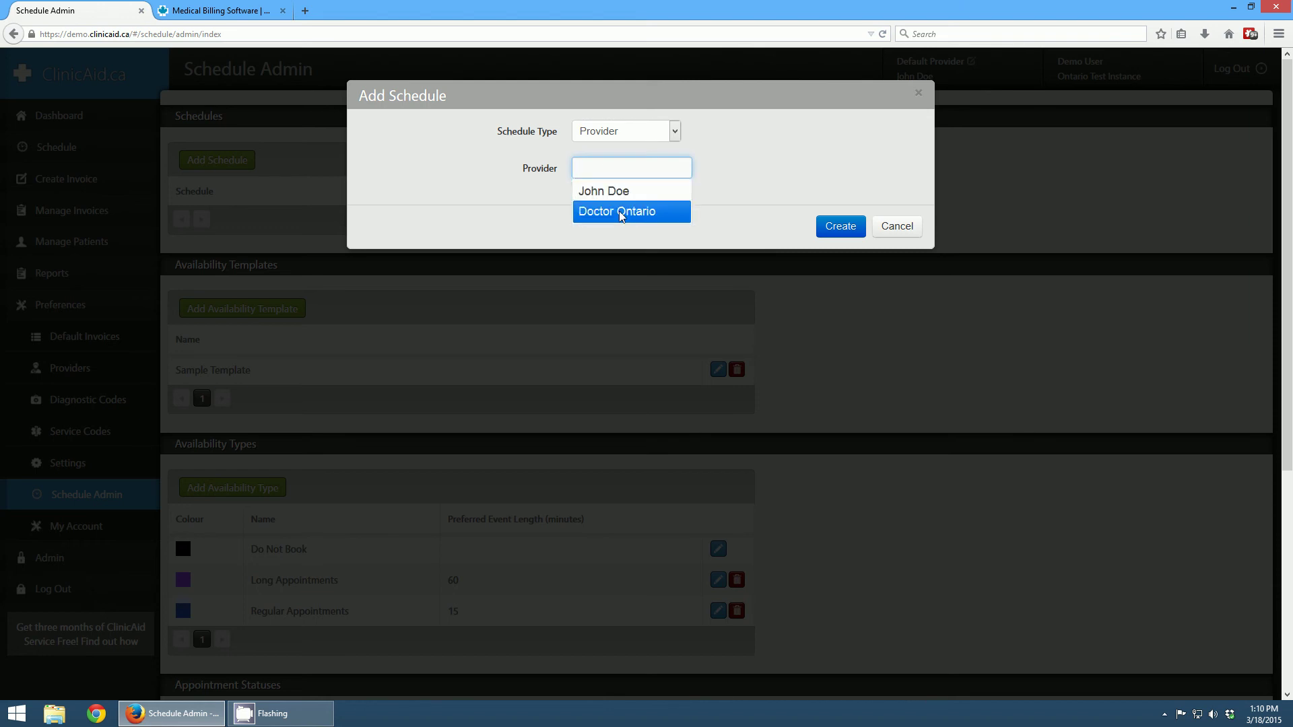
click(622, 195)
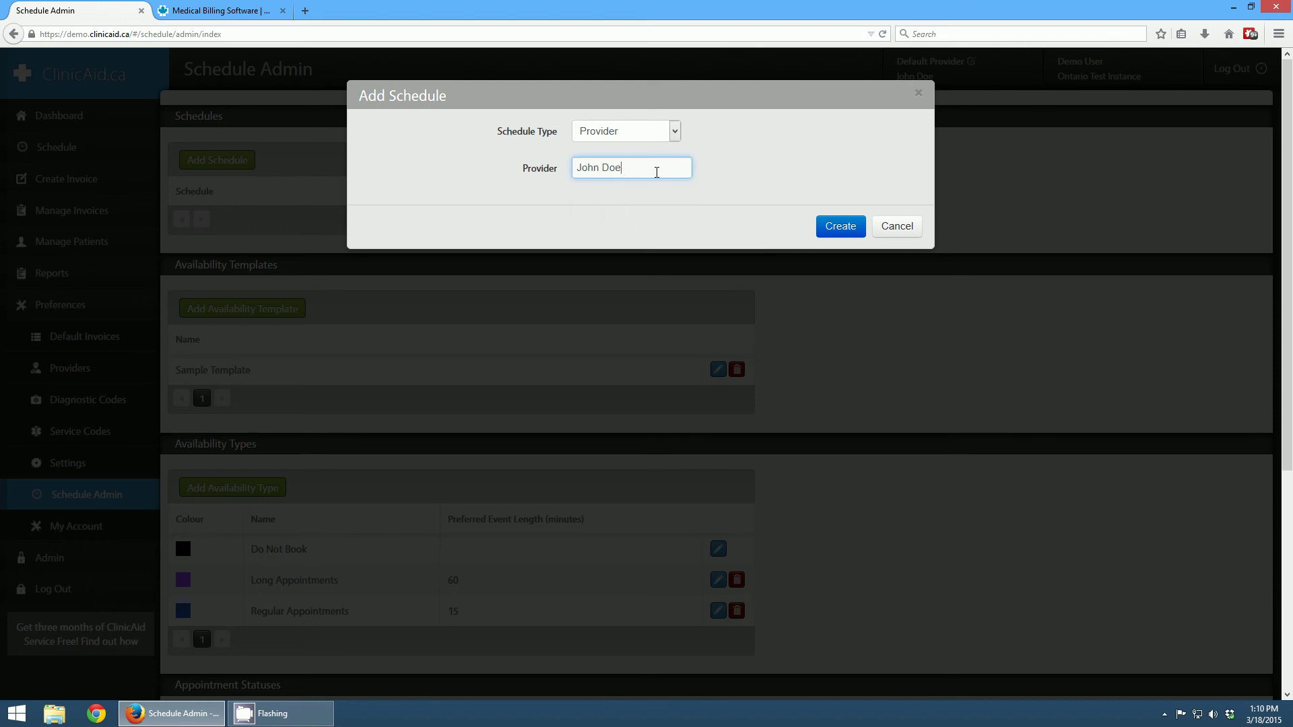
click(845, 230)
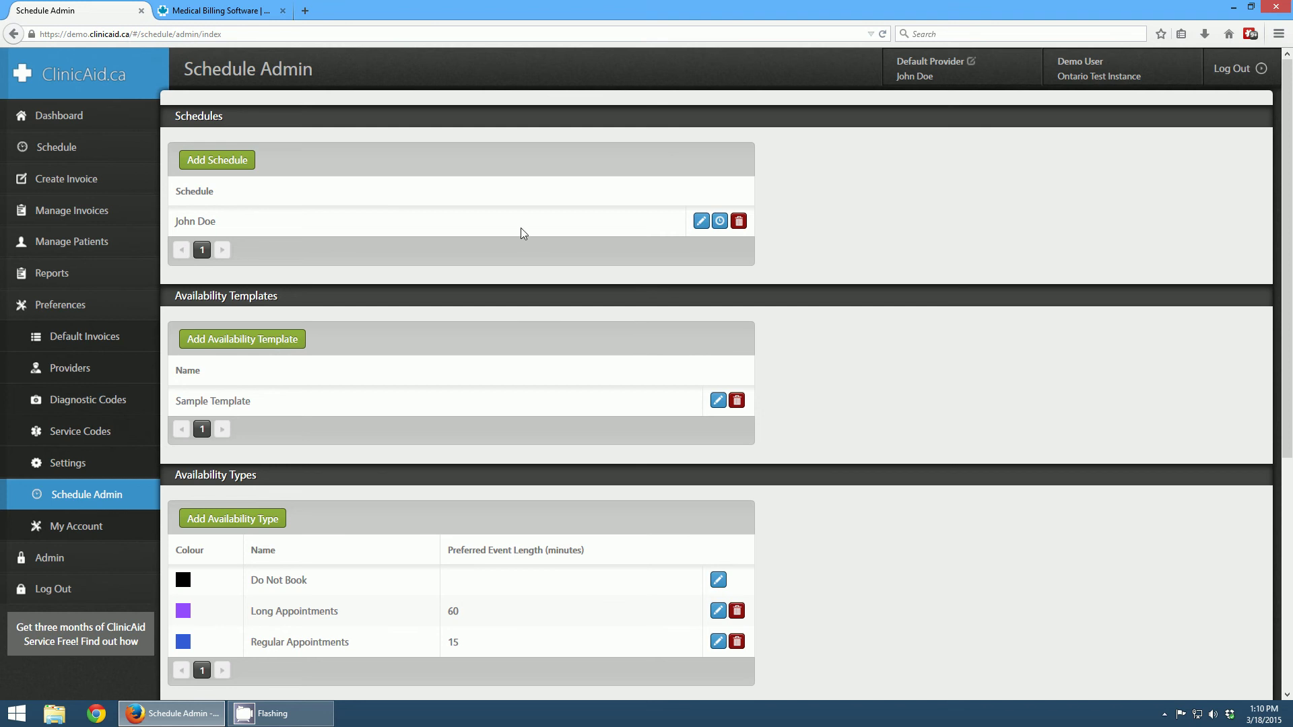
Start an availability template assignment for the default provider's schedule and choose Sample Template for it.
click(720, 222)
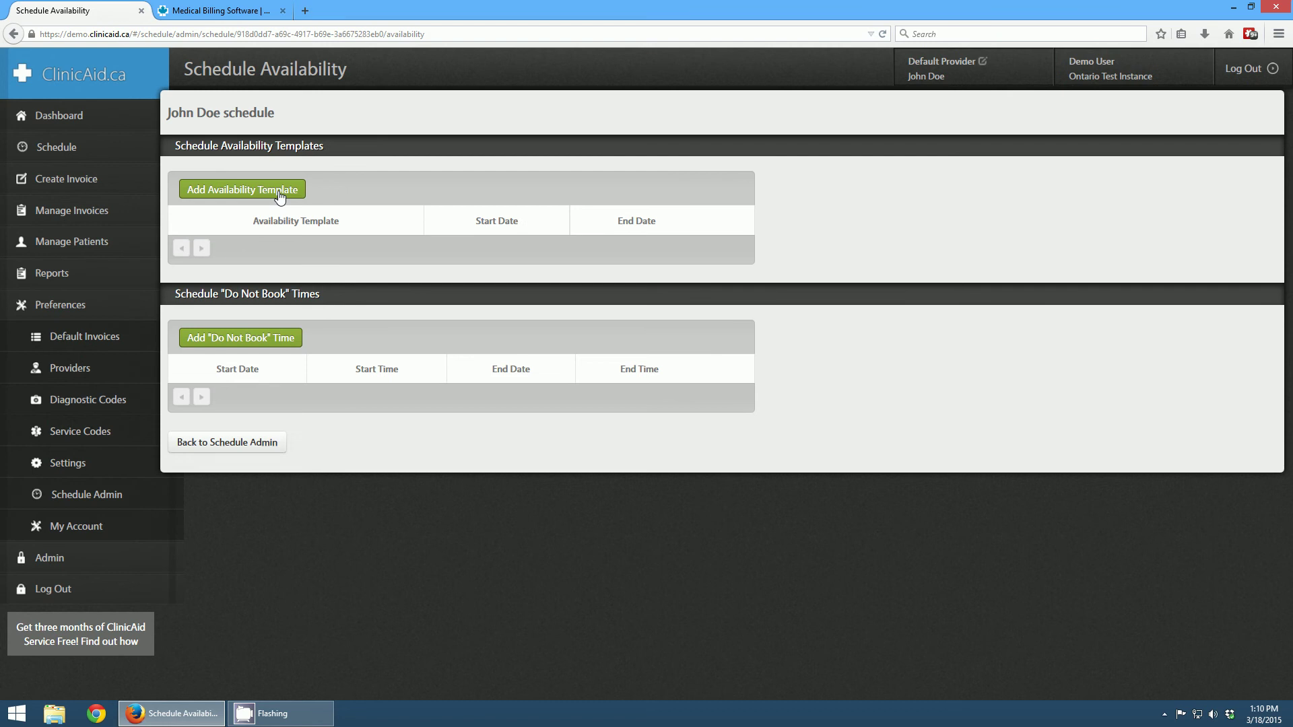
click(280, 196)
click(615, 173)
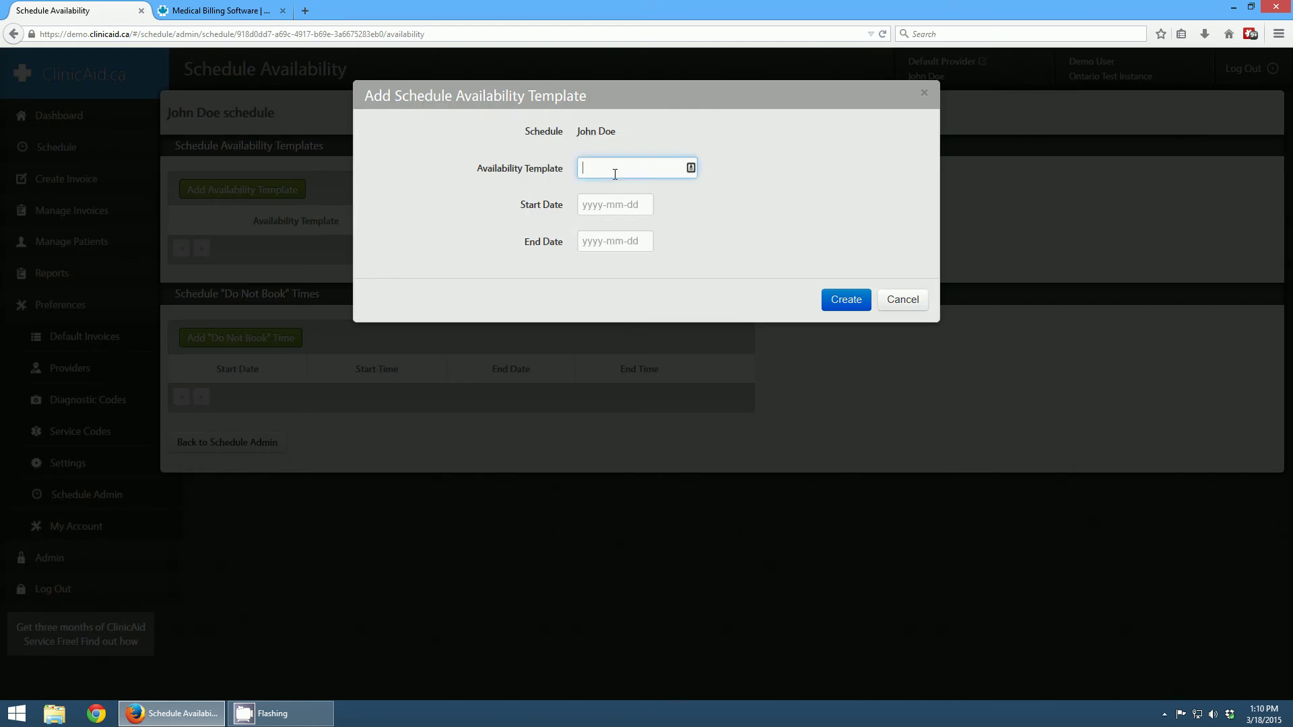
click(615, 173)
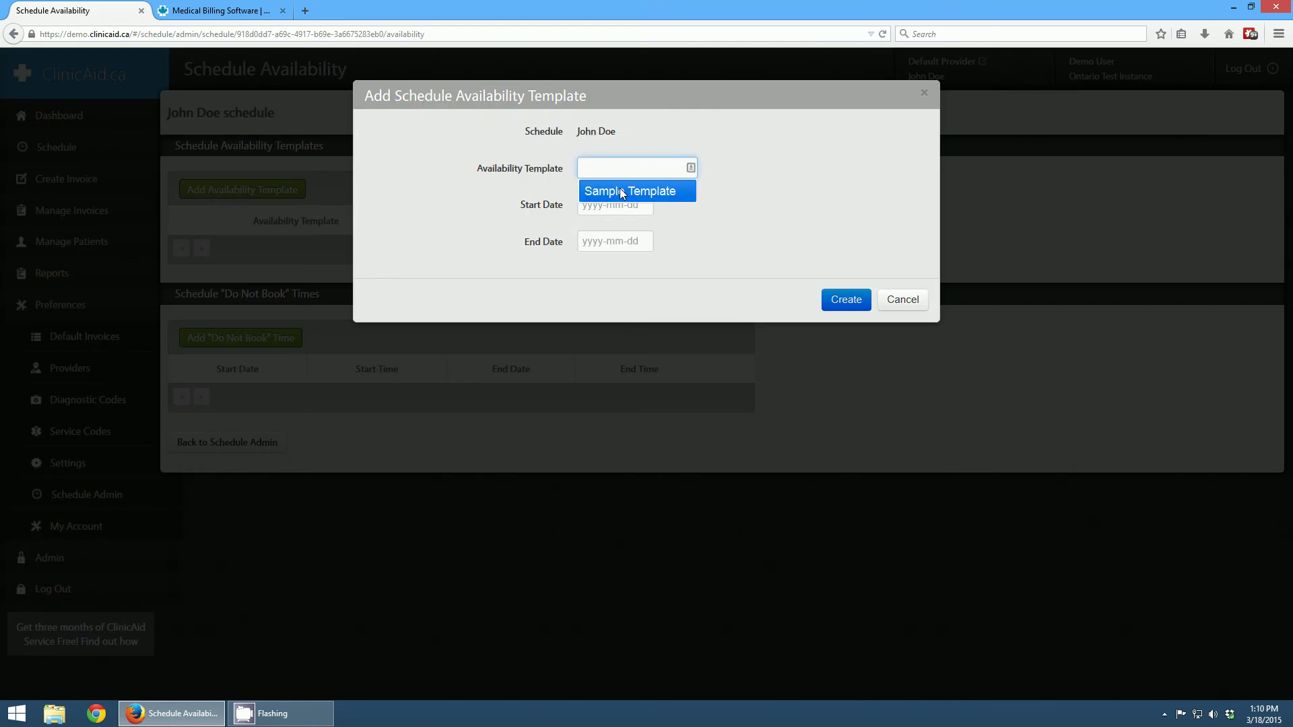
click(619, 192)
Set the template assignment's start date to 2015-03-01 and end date to 2015-04-30, and create it.
click(622, 208)
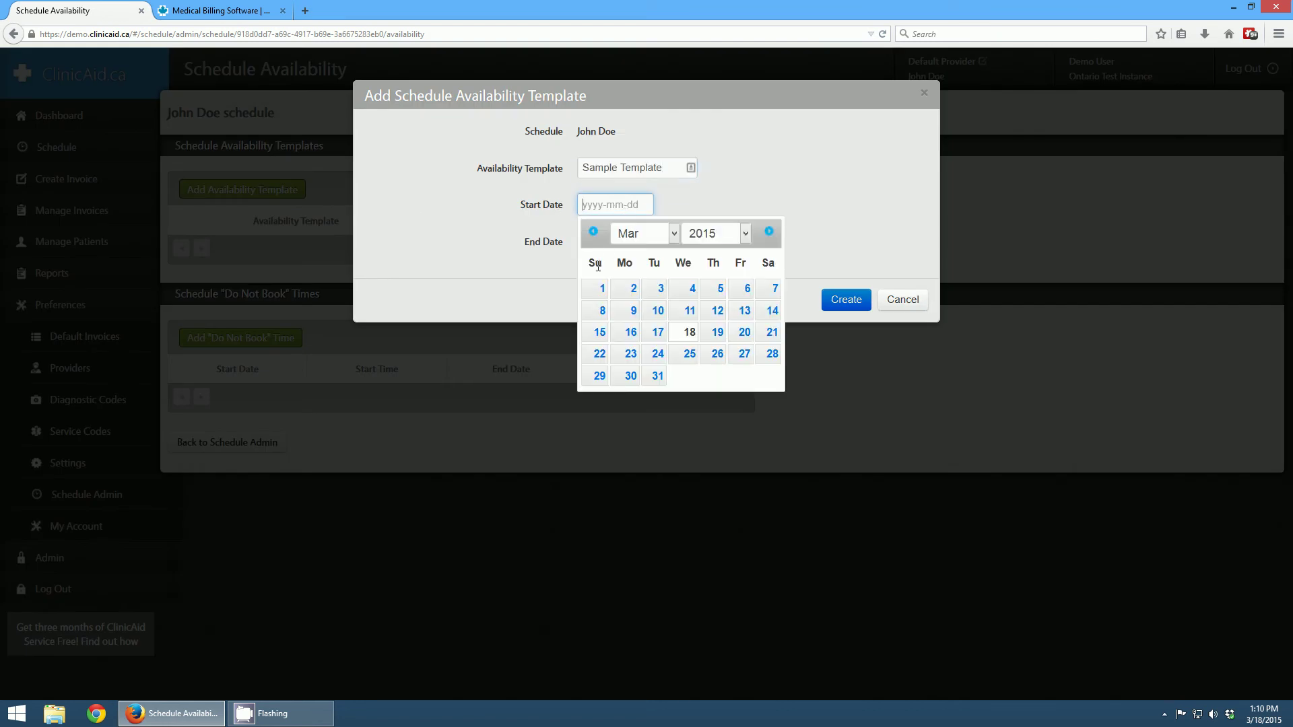
click(600, 291)
click(601, 291)
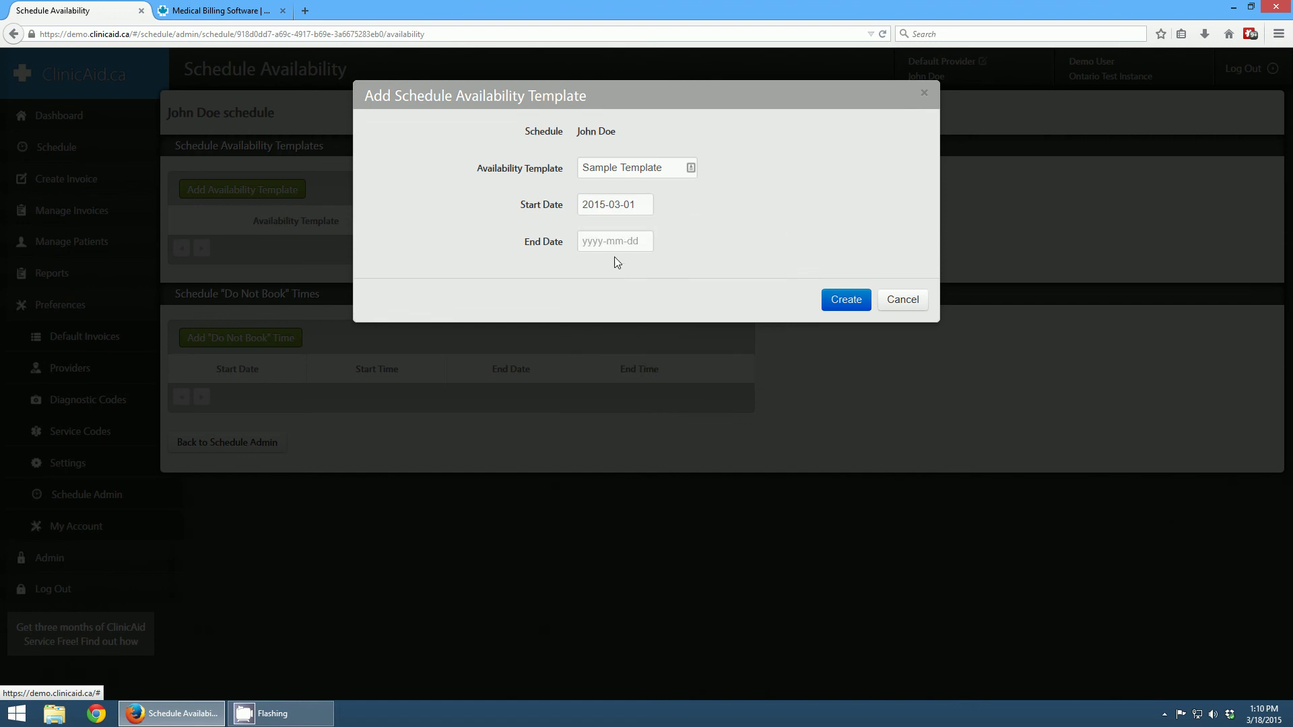
click(614, 236)
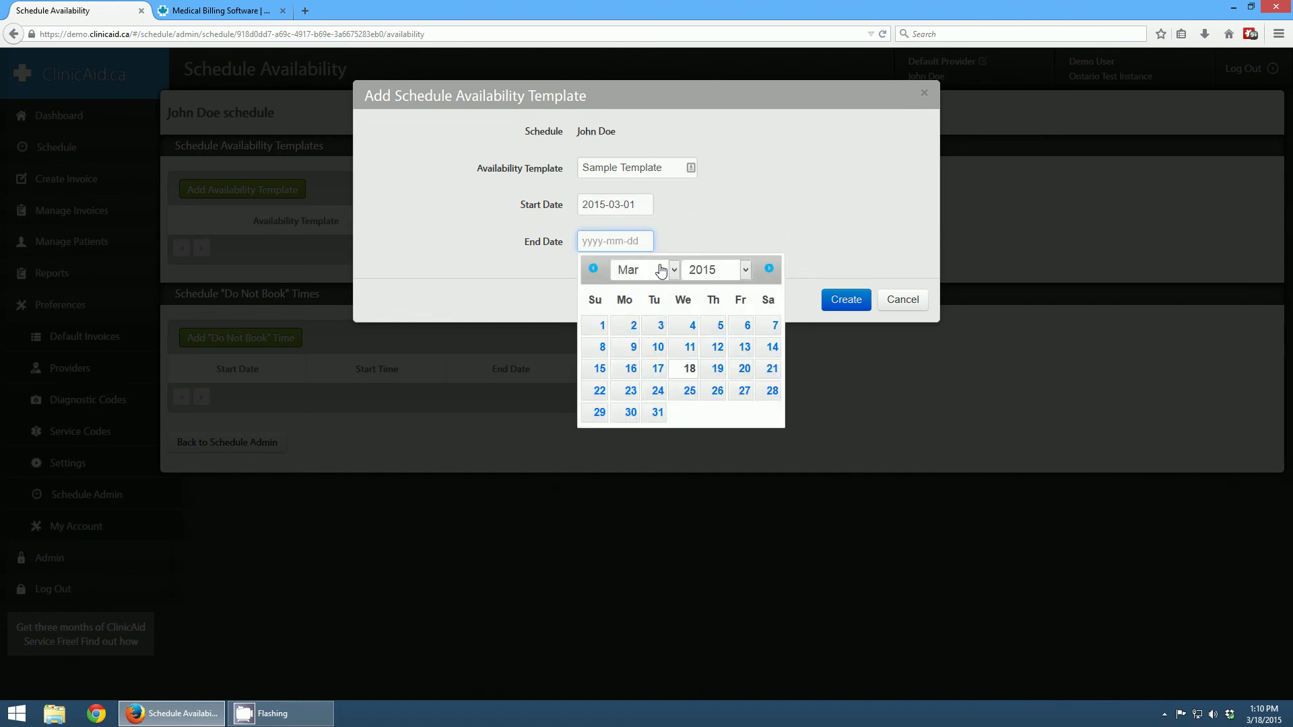
click(768, 268)
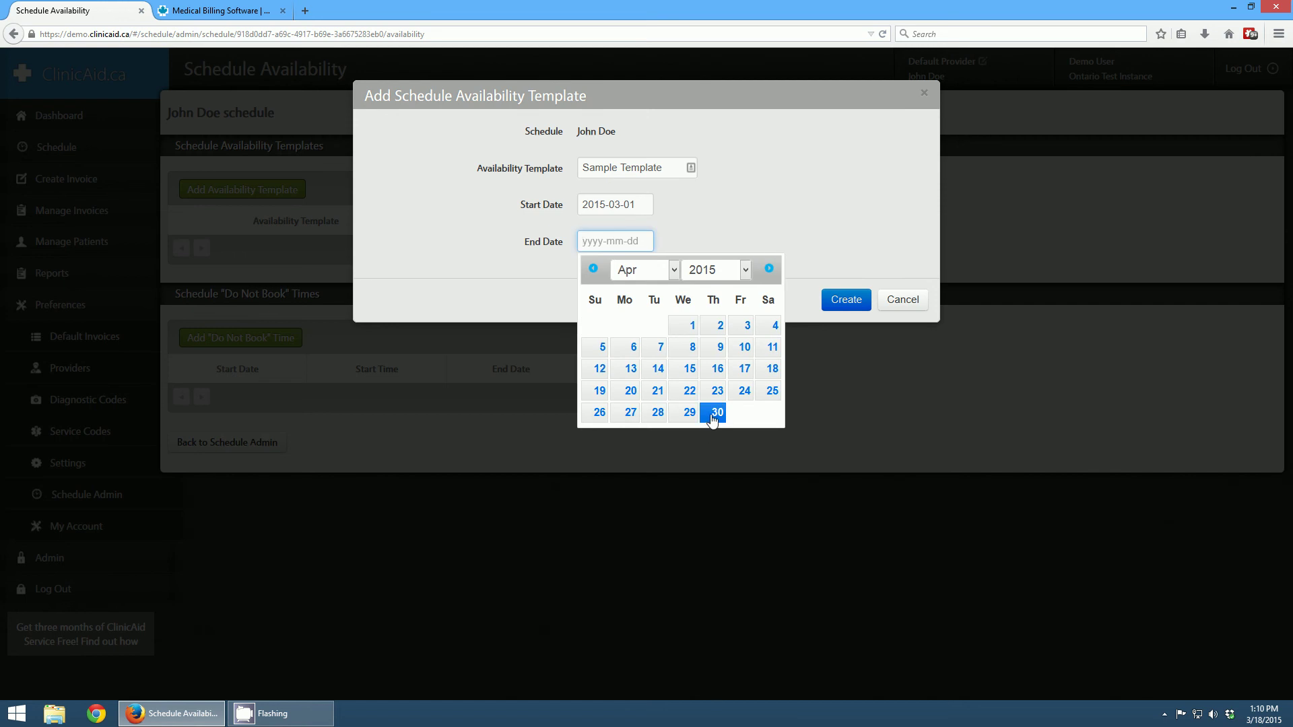
click(713, 415)
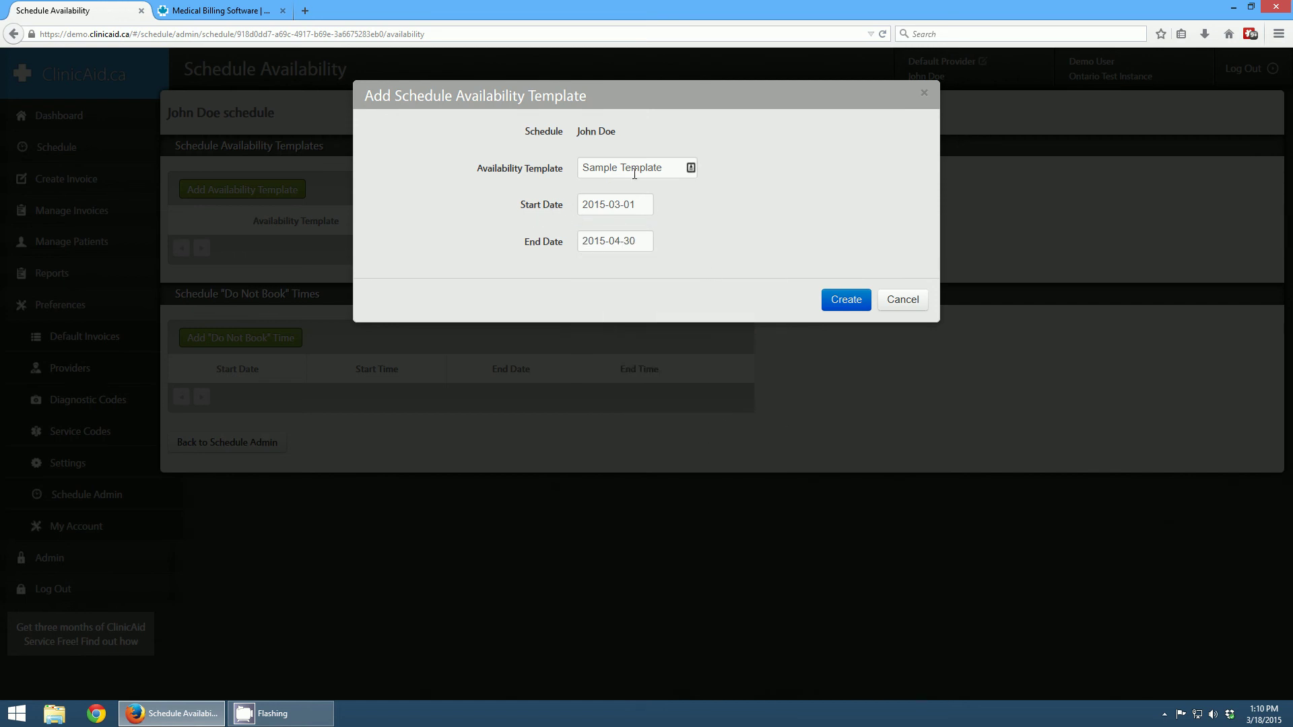
click(845, 300)
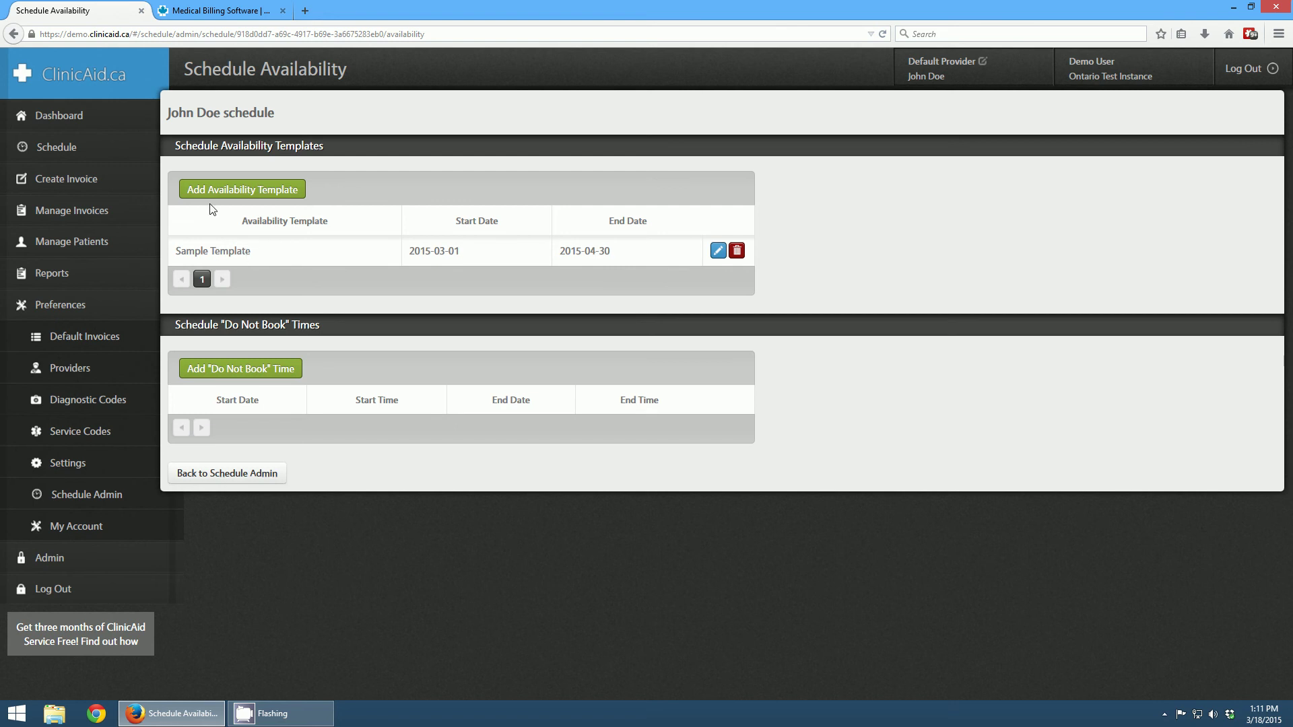
Examine the schedule choices and the morning and afternoon availability blocks in the provider's weekly calendar.
click(81, 157)
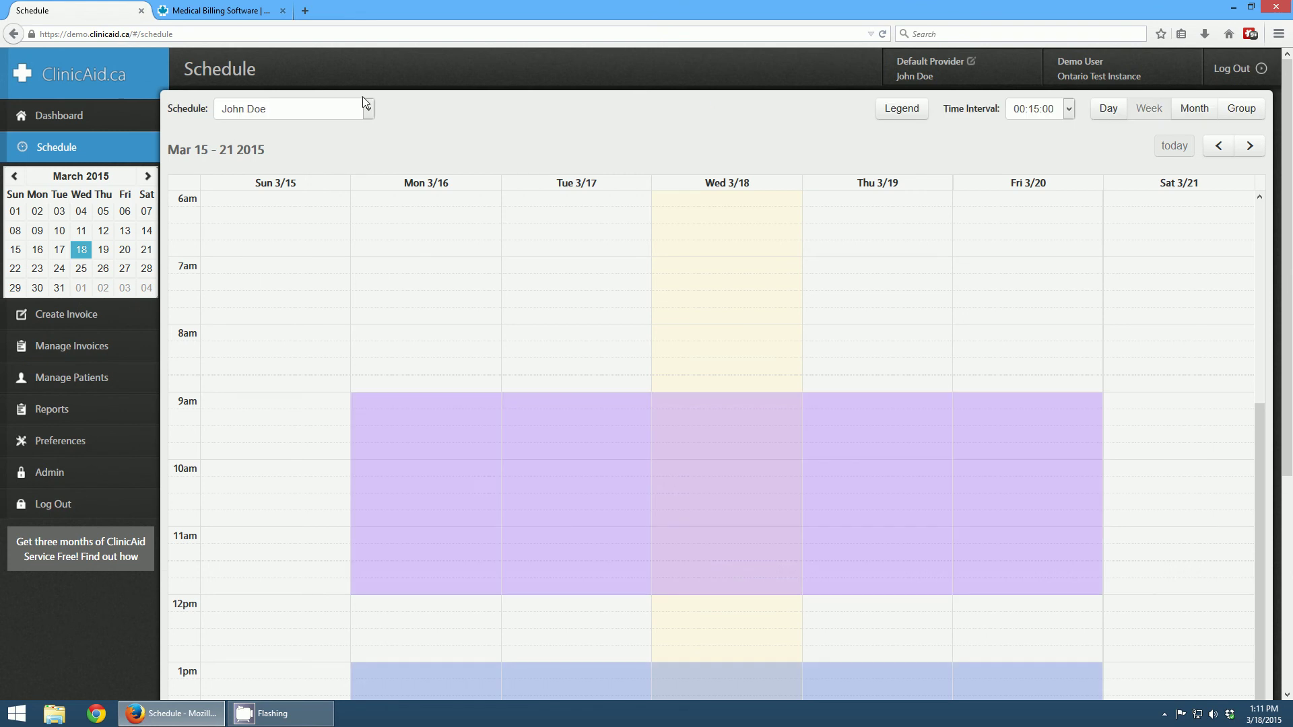
click(281, 115)
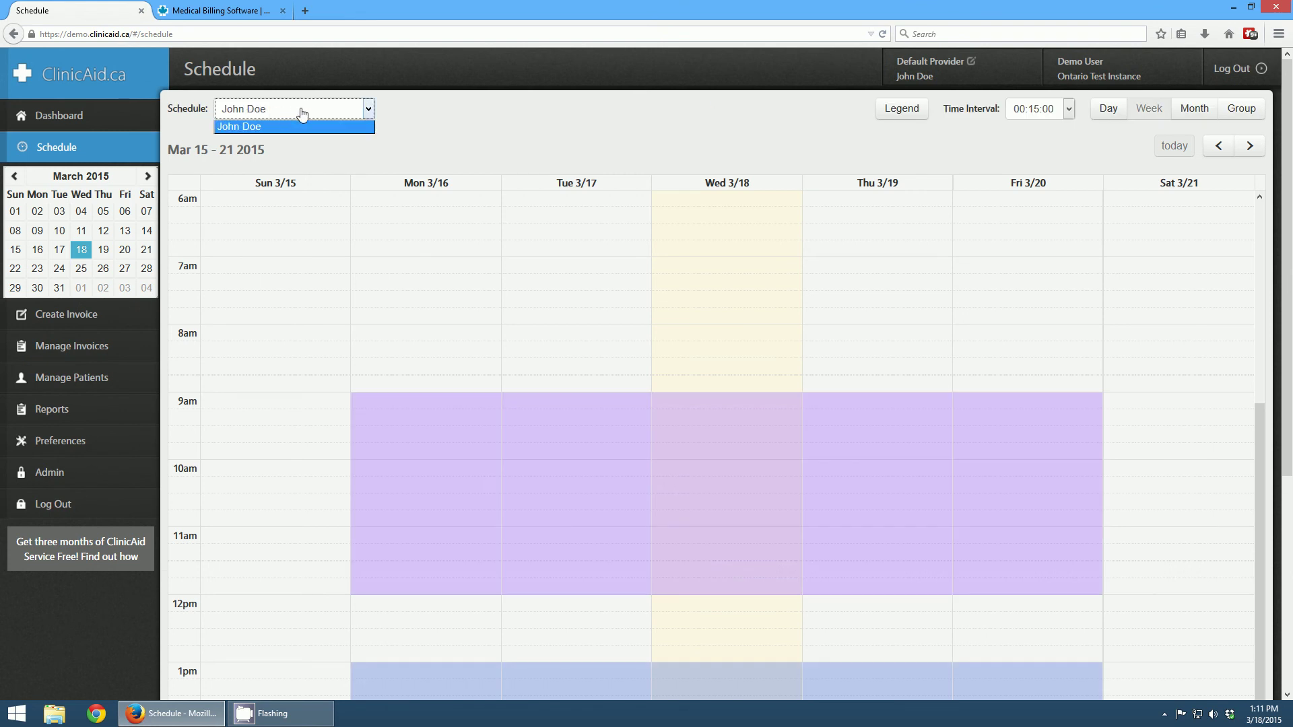
click(491, 109)
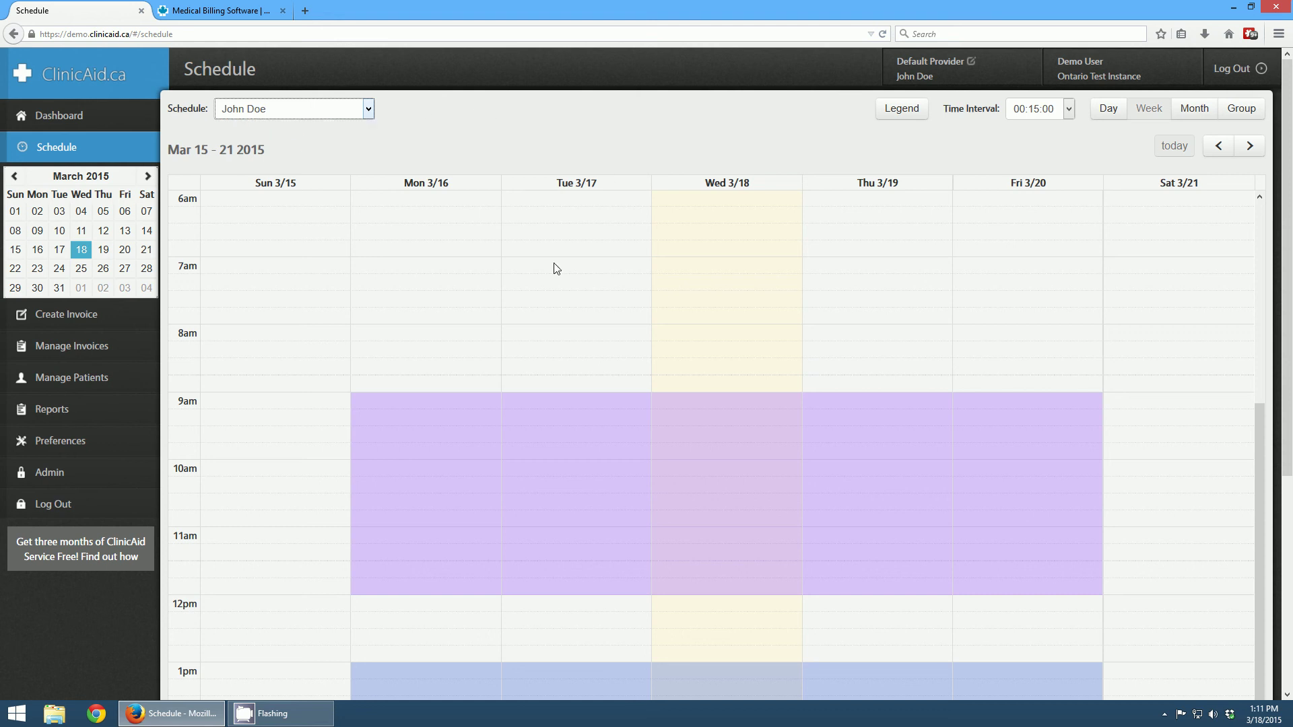
scroll(574, 273, down, 3)
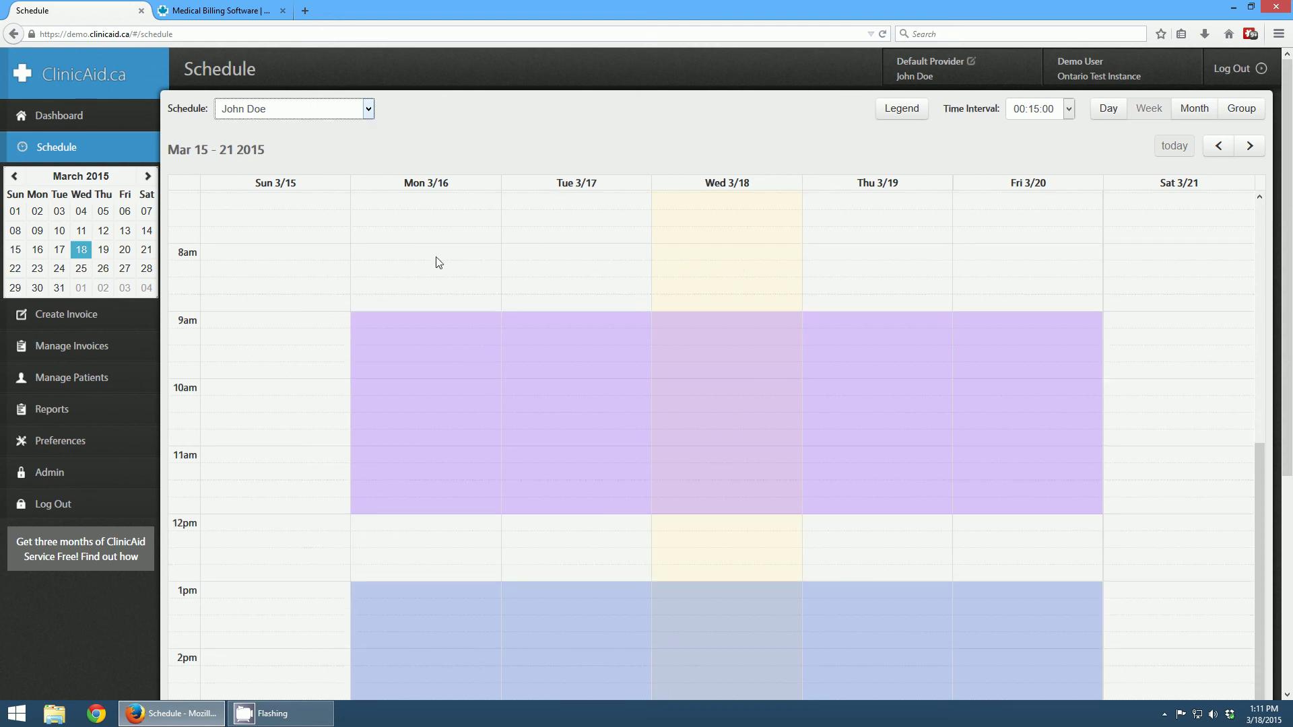
scroll(556, 338, down, 1)
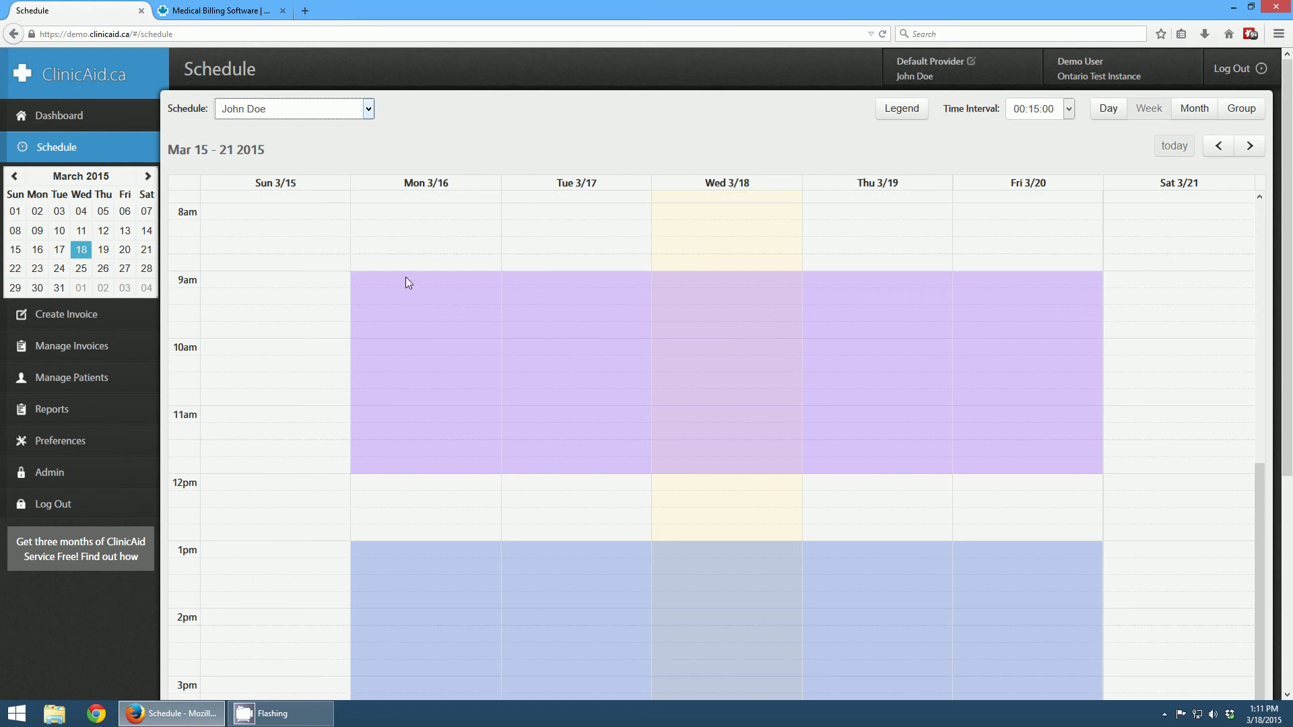
scroll(461, 471, down, 2)
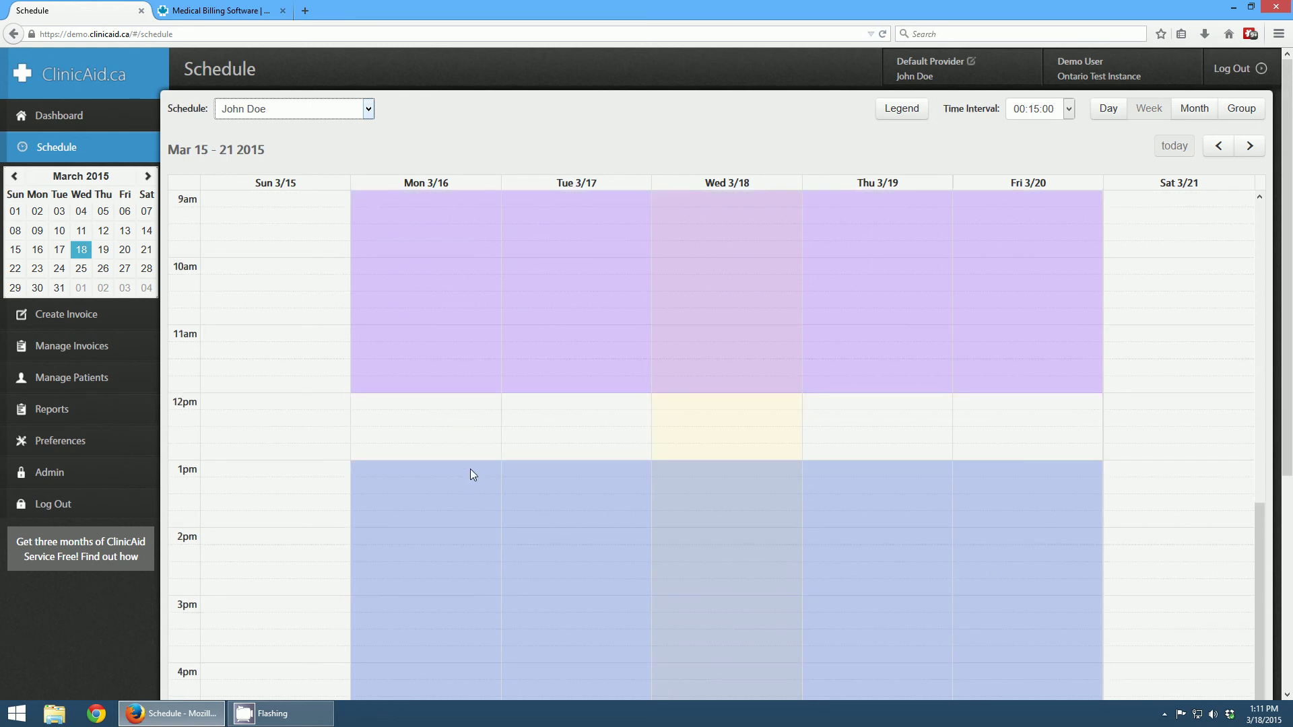
scroll(471, 468, down, 2)
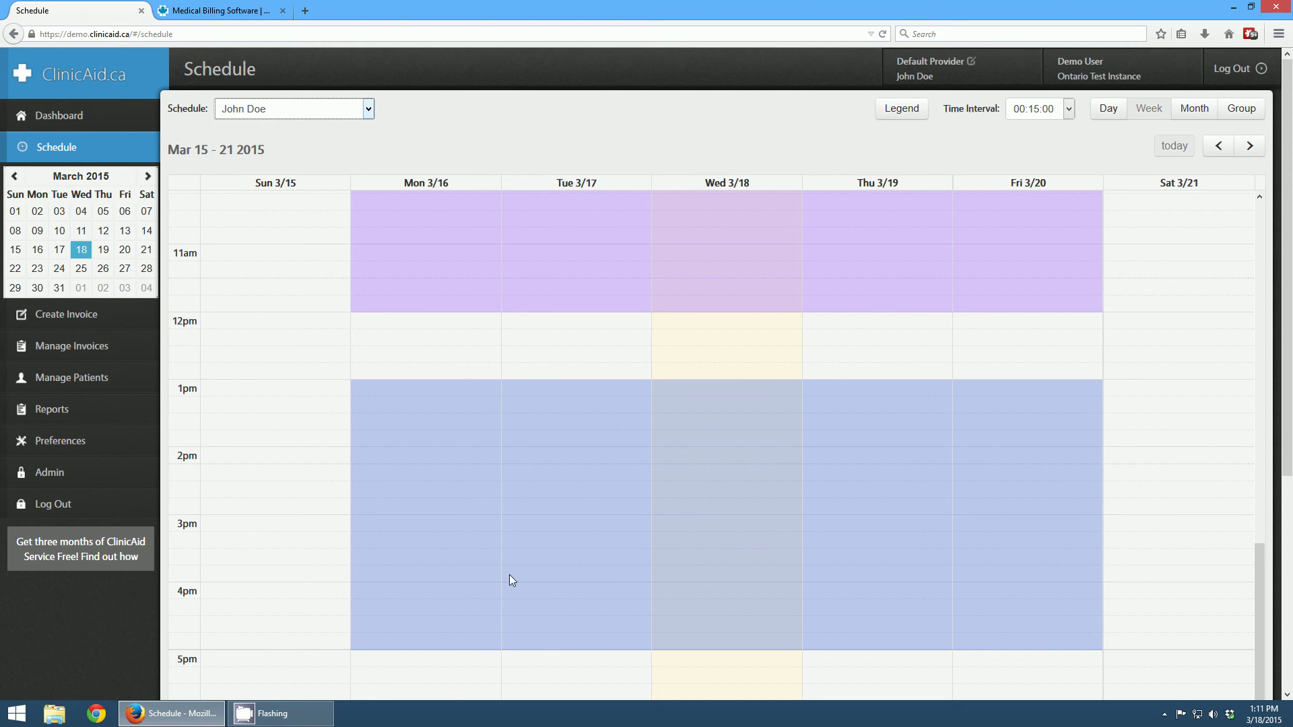
scroll(602, 494, up, 4)
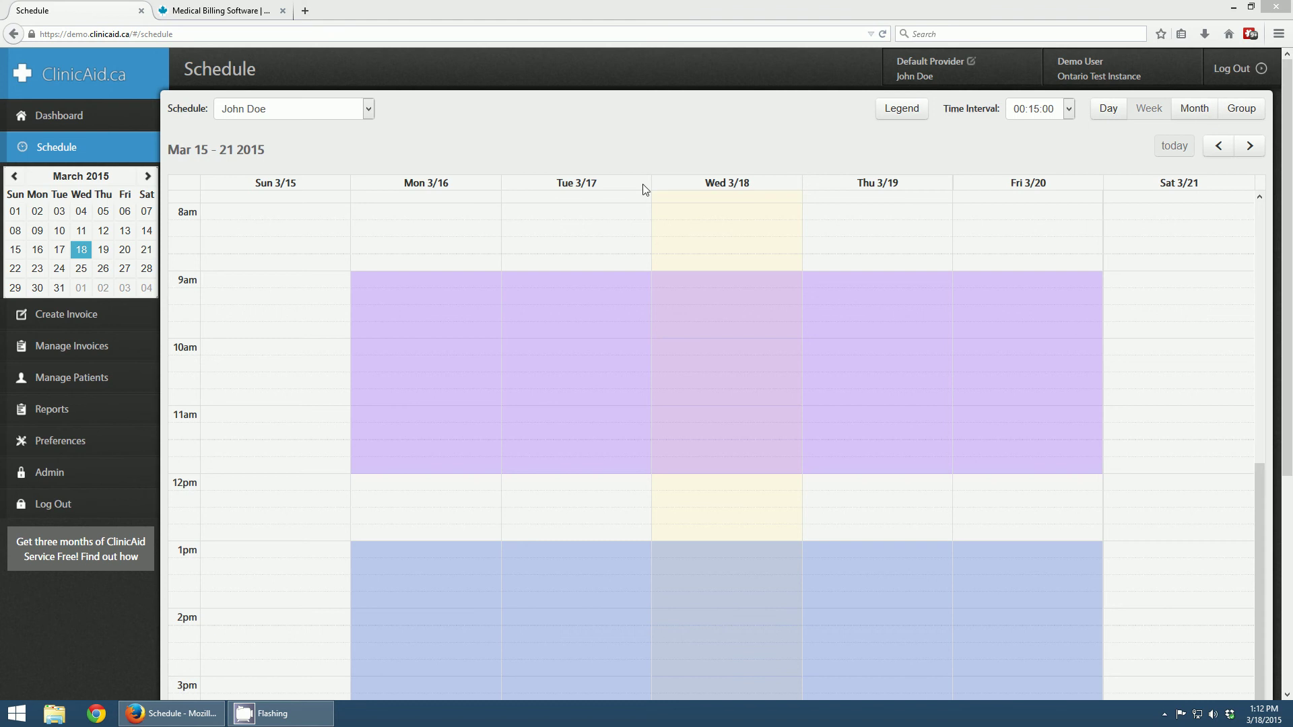
Open the schedule-related options in the account settings.
click(76, 449)
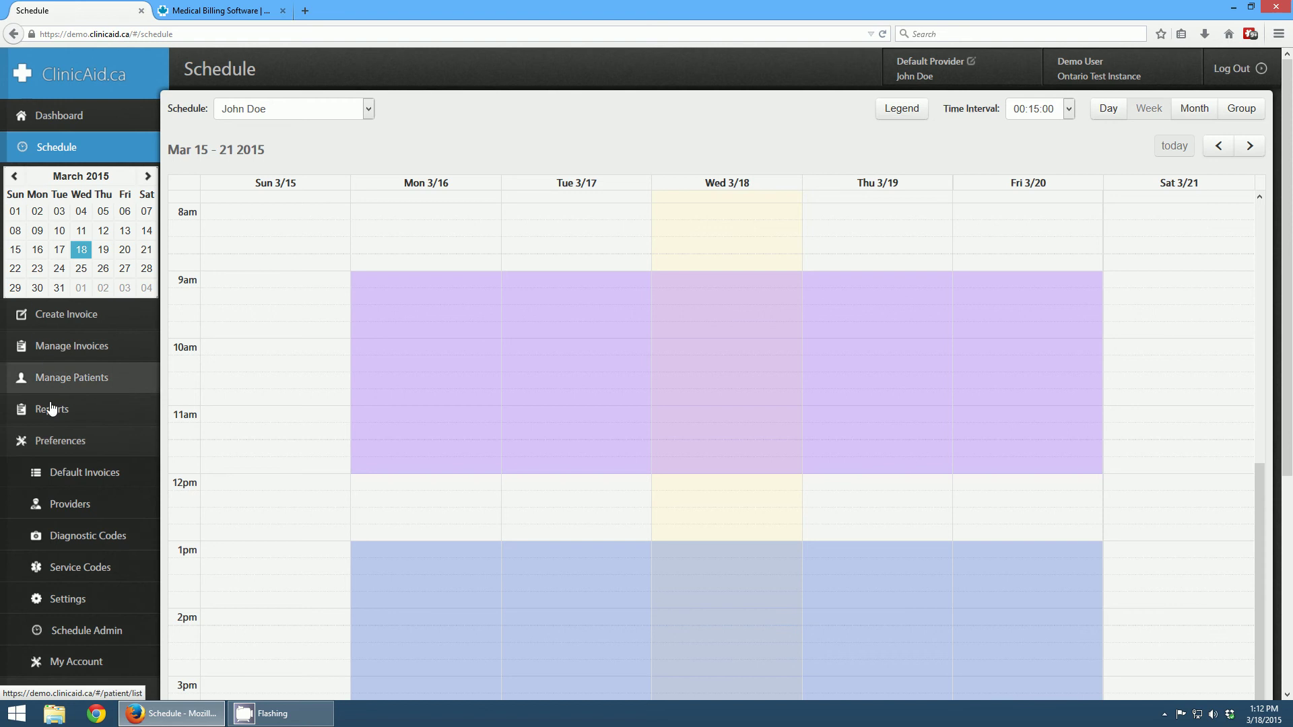
scroll(98, 462, down, 2)
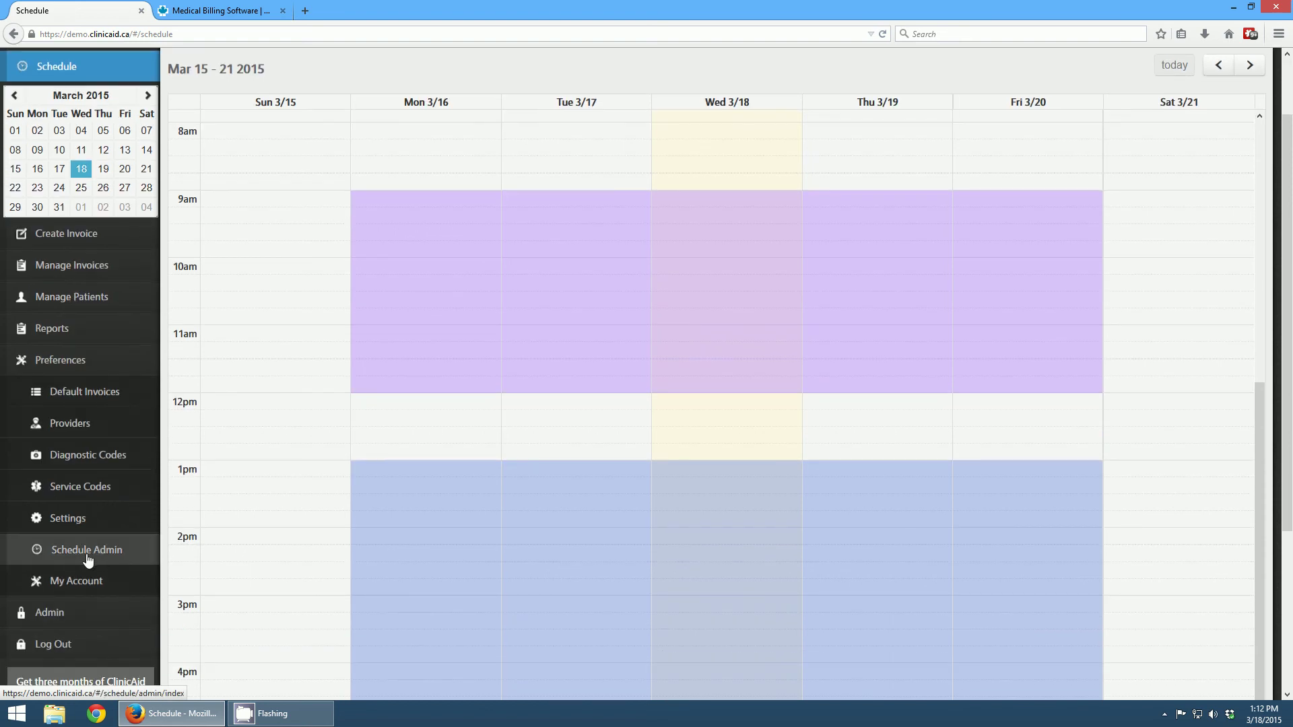
click(75, 532)
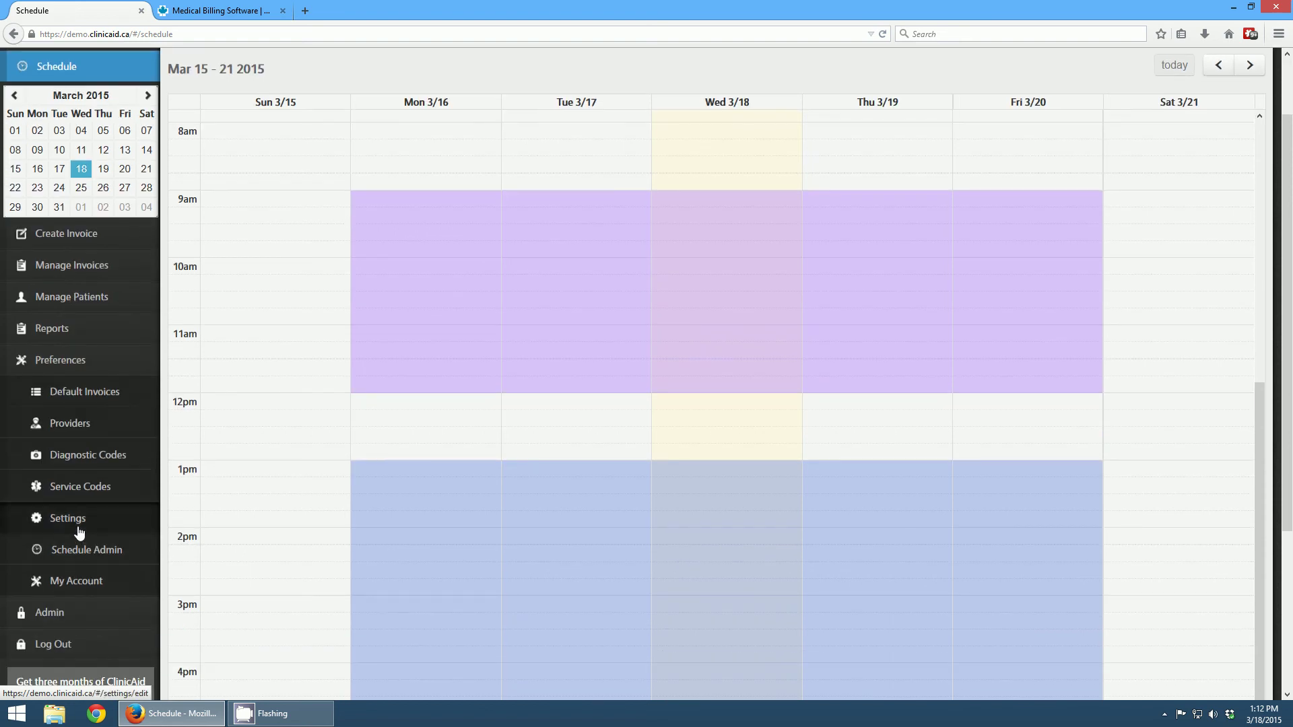
click(317, 199)
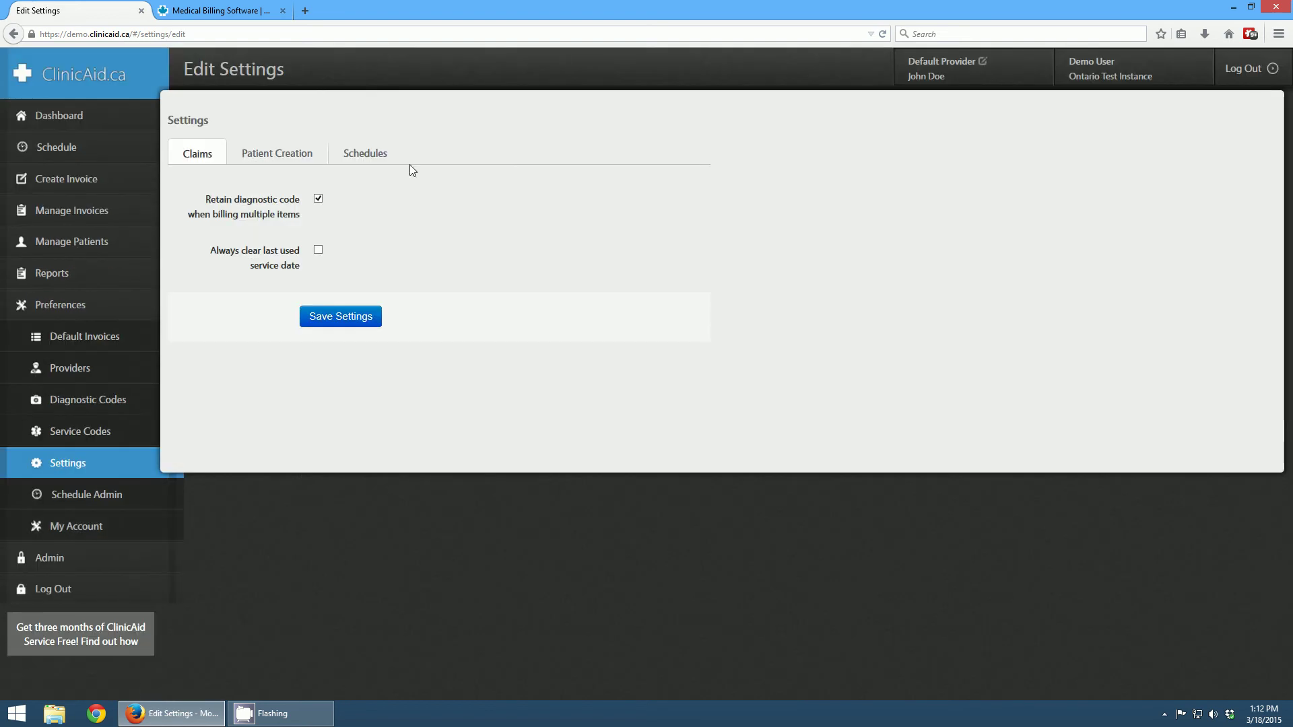
click(375, 158)
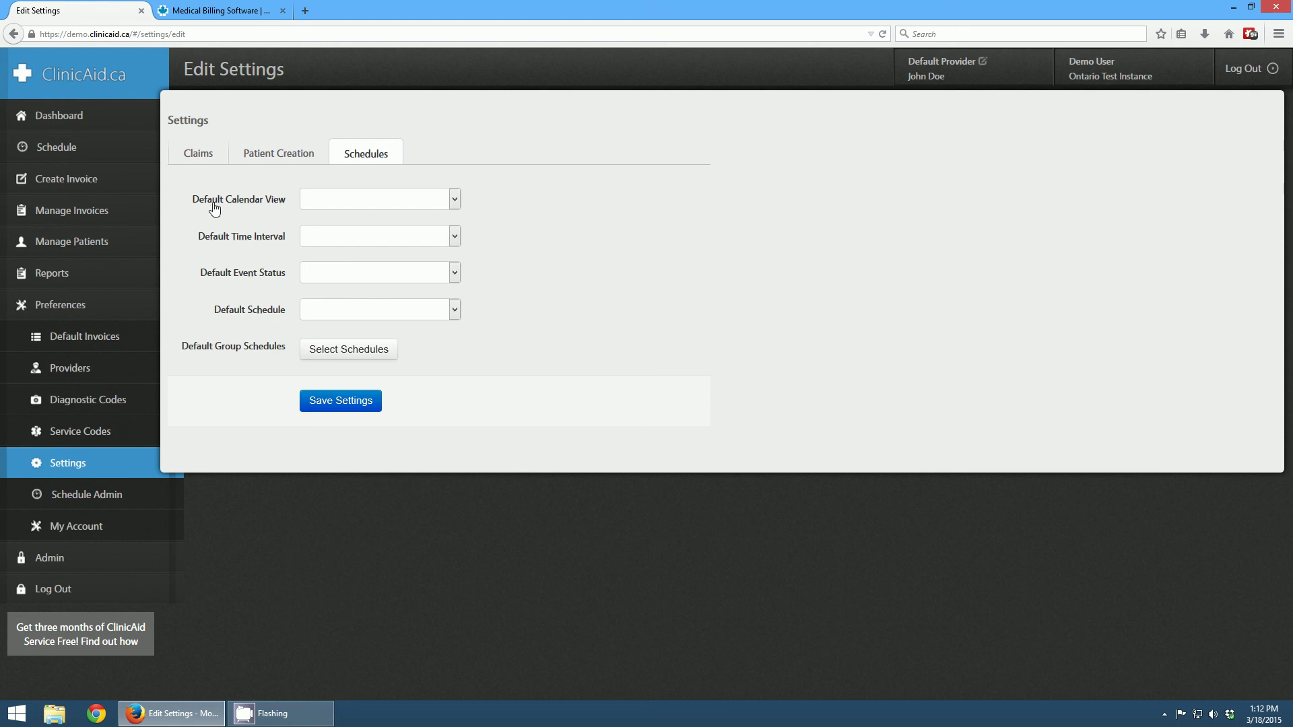
Review the choices for default calendar view, time interval and event status, leaving each one unset.
click(345, 201)
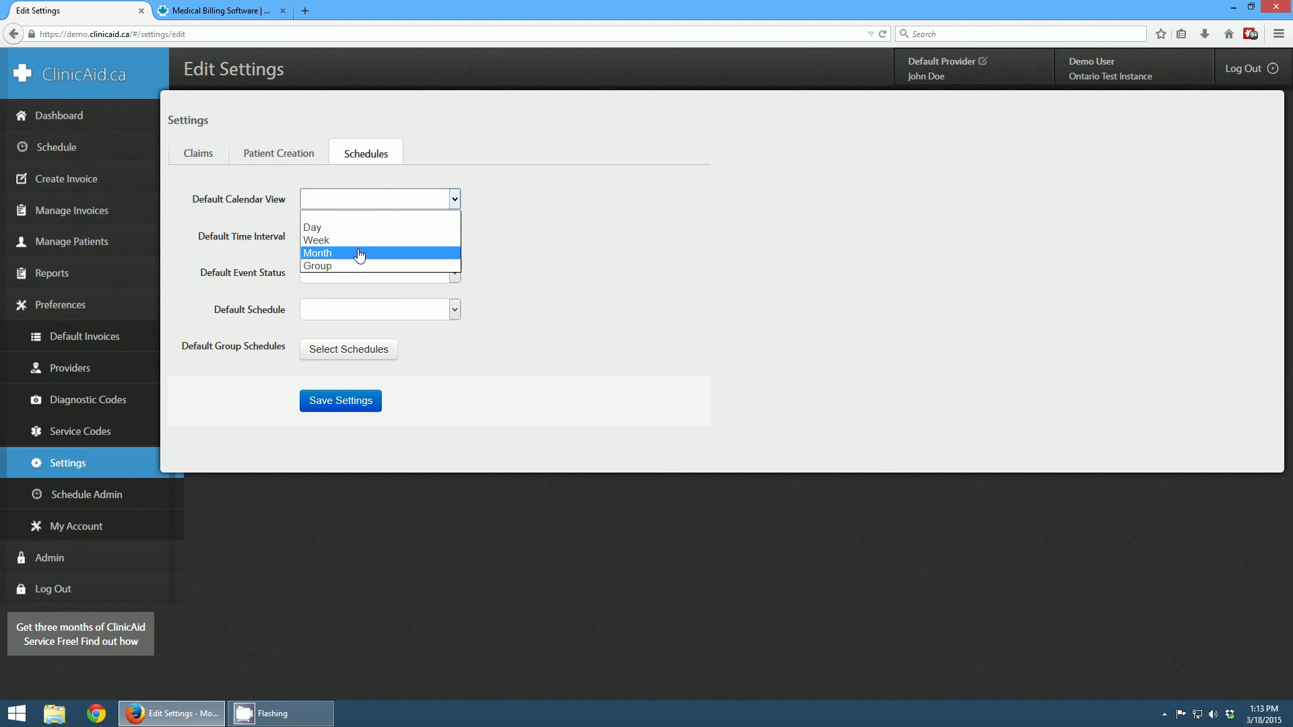
click(583, 228)
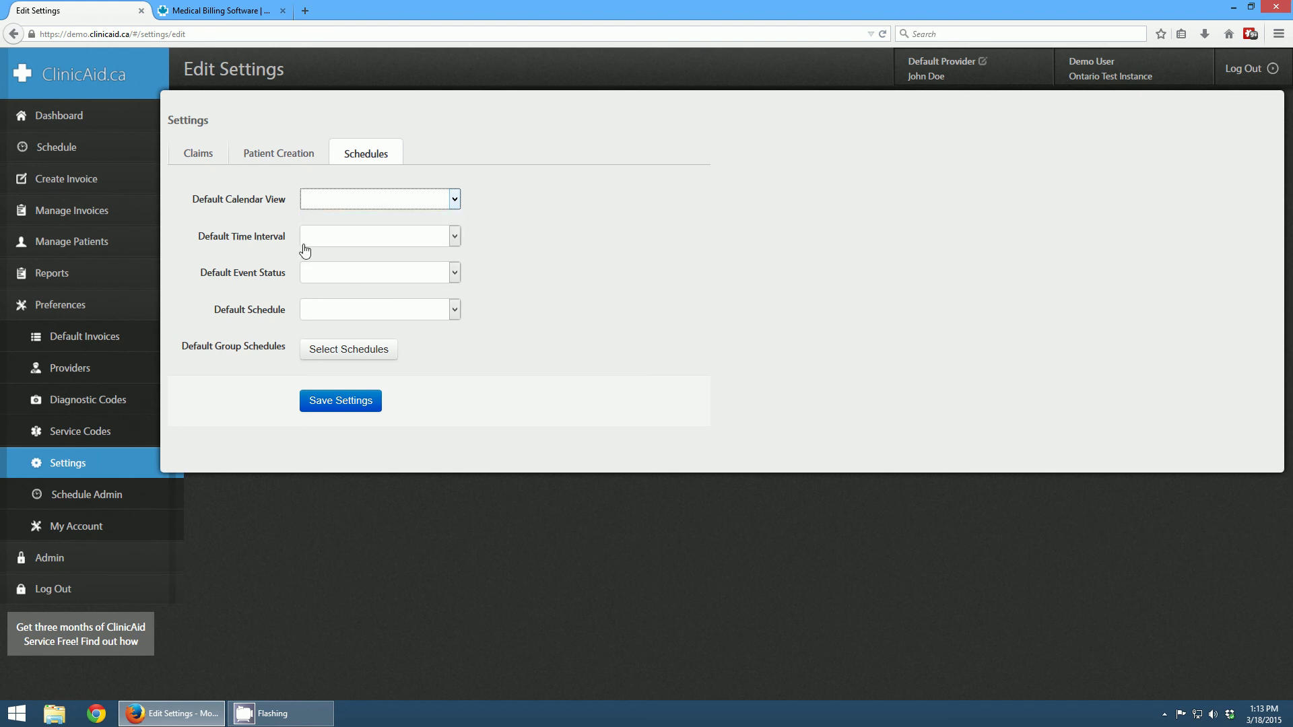
click(328, 241)
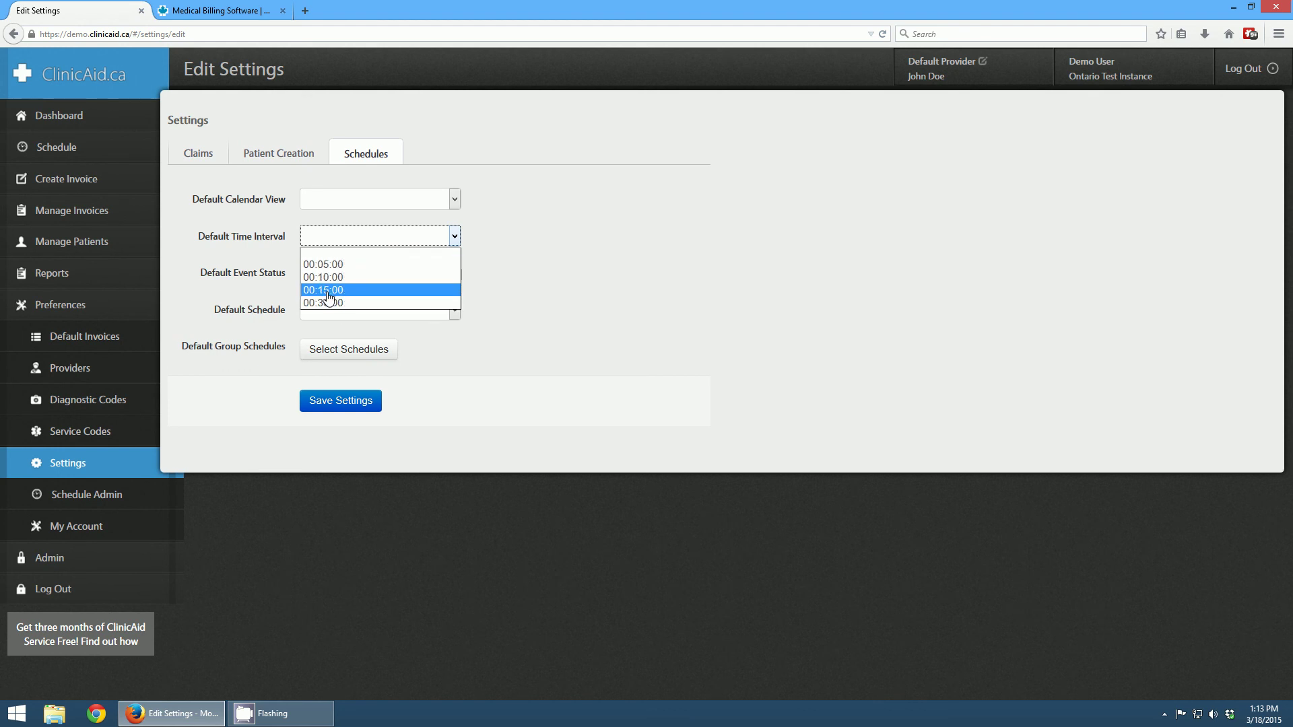
click(536, 267)
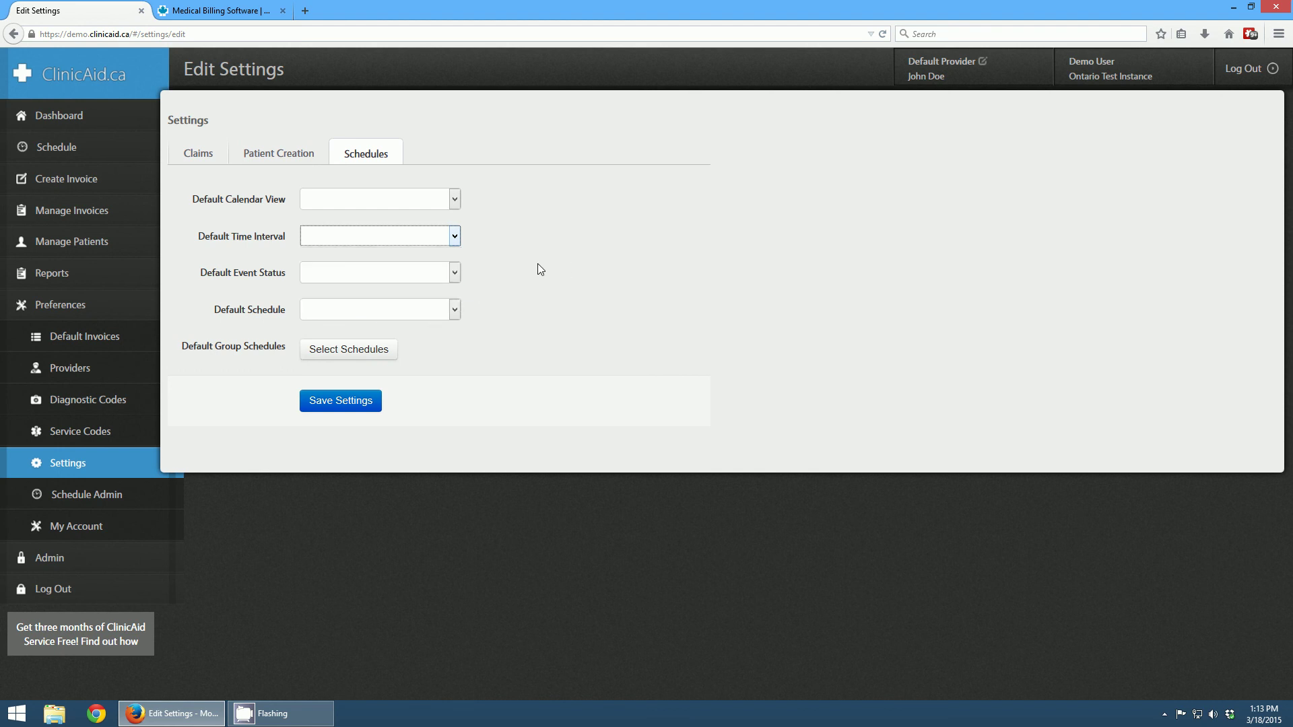
click(317, 282)
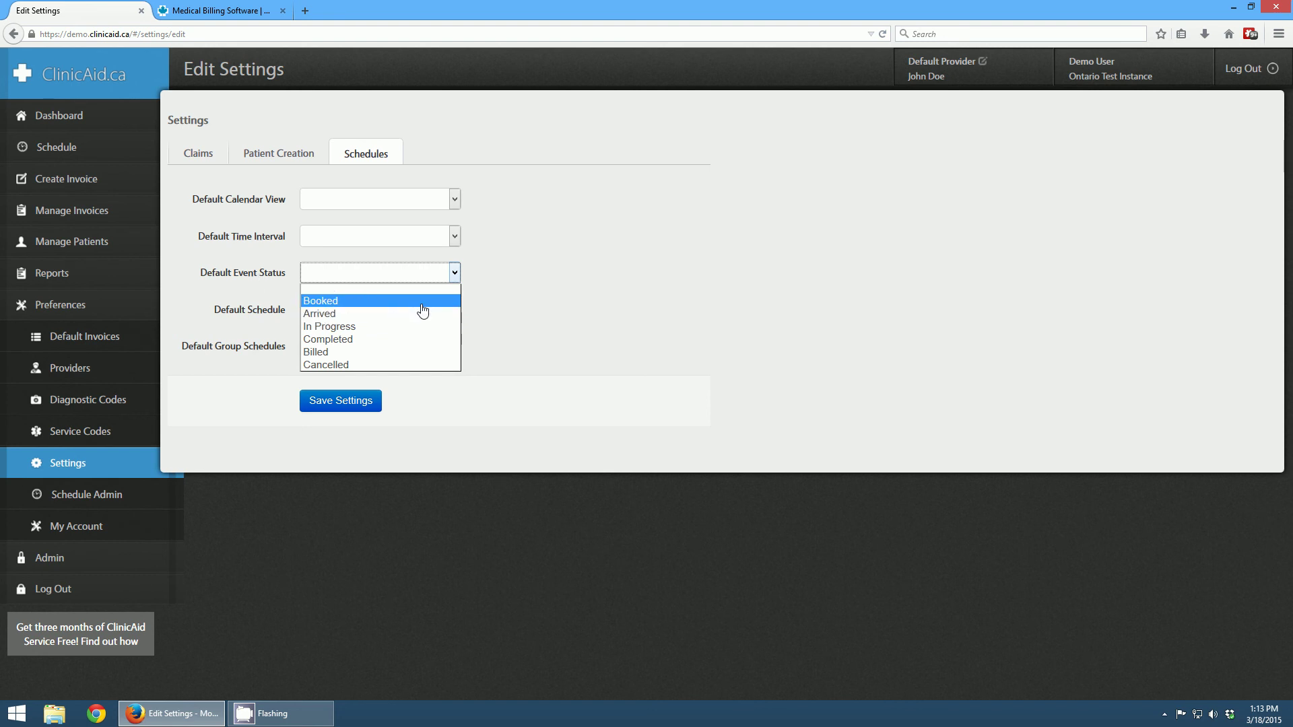
click(539, 289)
Review the schedules available as default schedule and default group schedules, without selecting any.
click(324, 316)
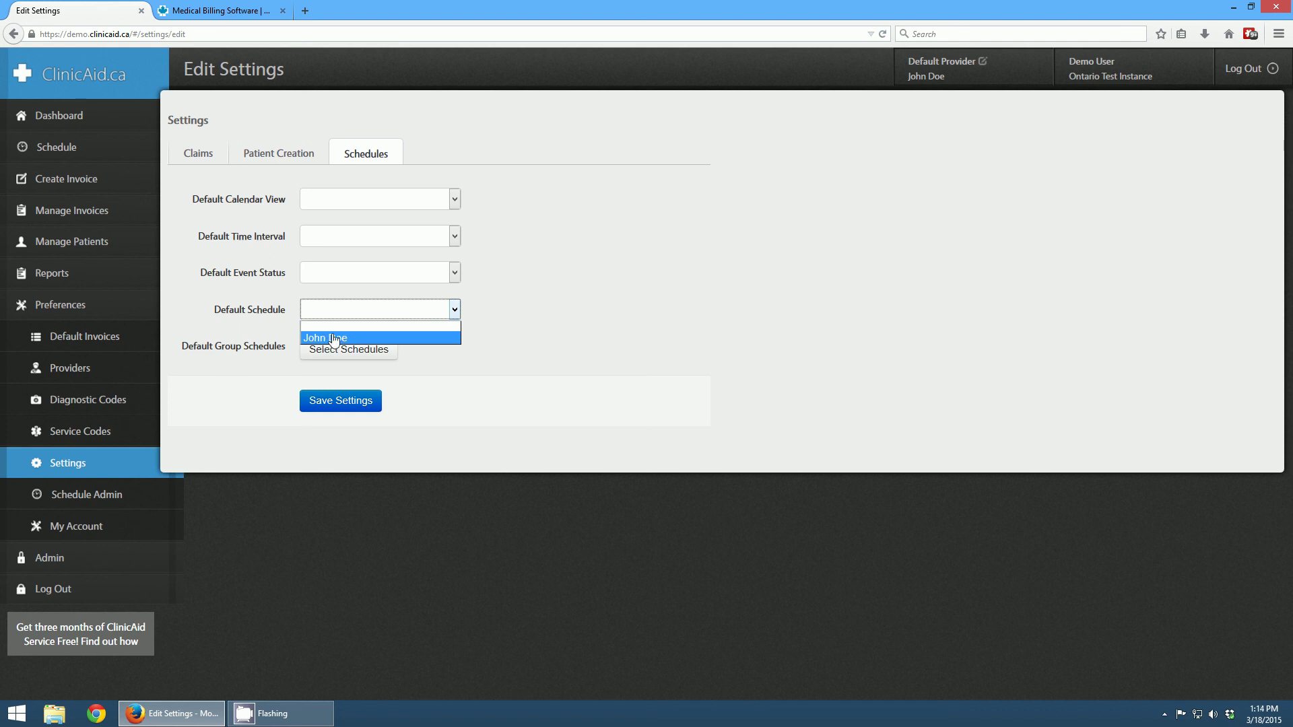
click(524, 325)
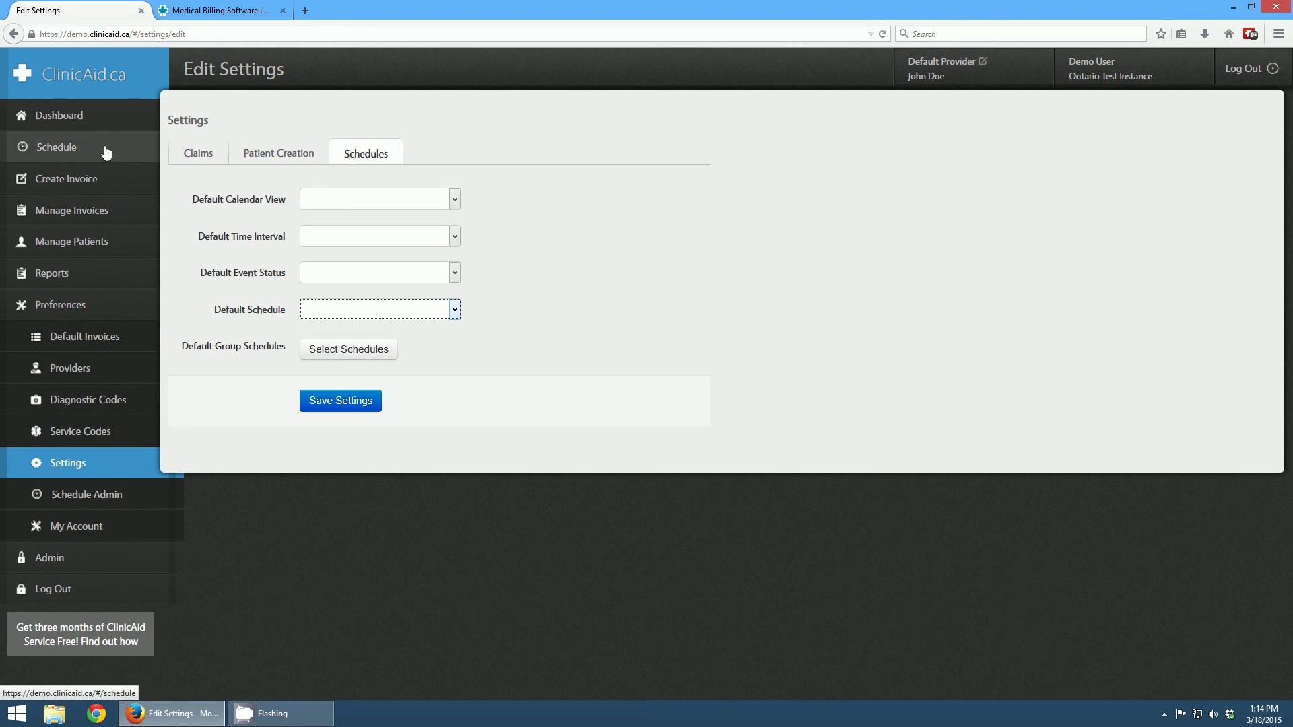
click(347, 356)
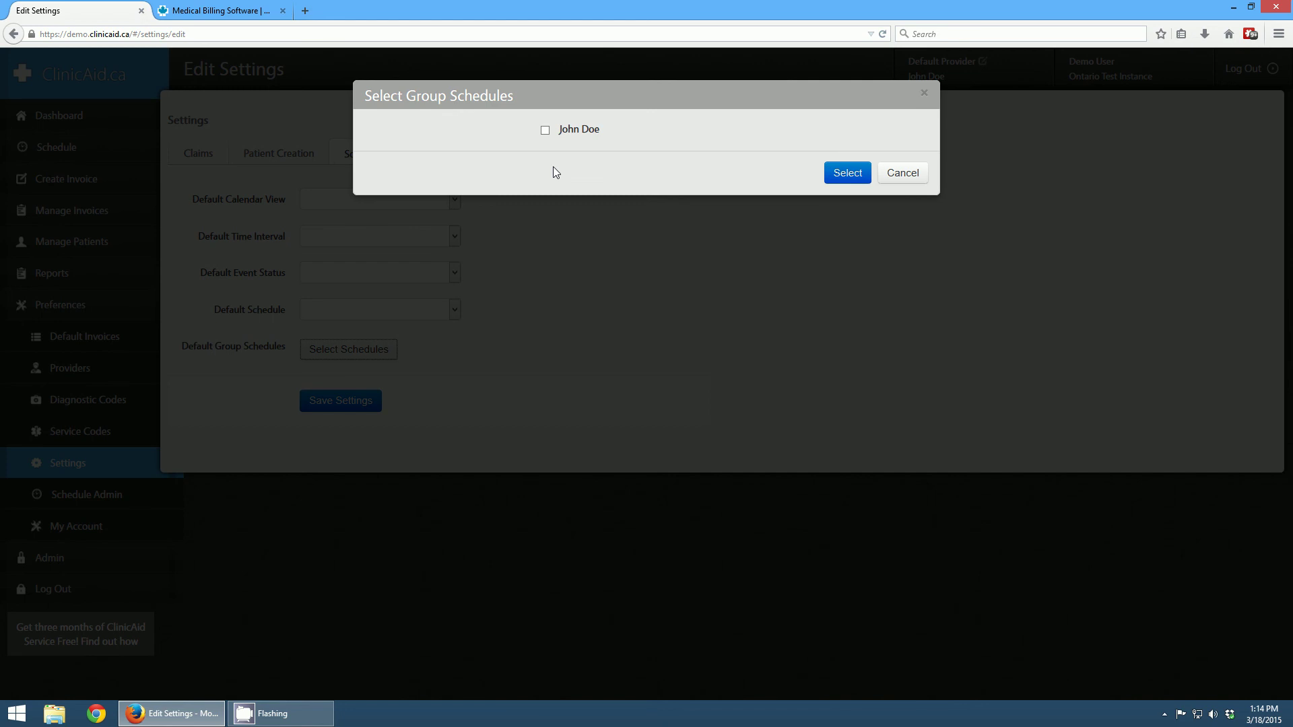
click(926, 95)
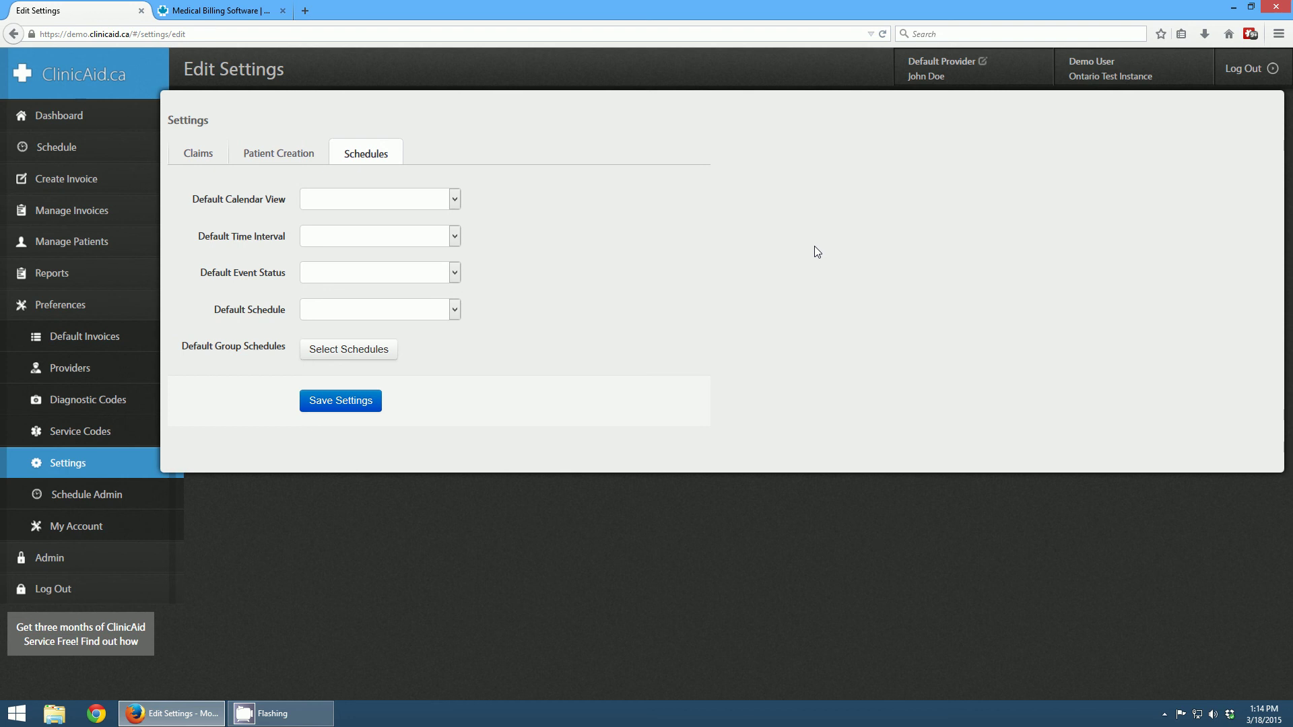
Return to the provider's weekly calendar and examine the daily availability blocks from morning through afternoon.
click(80, 155)
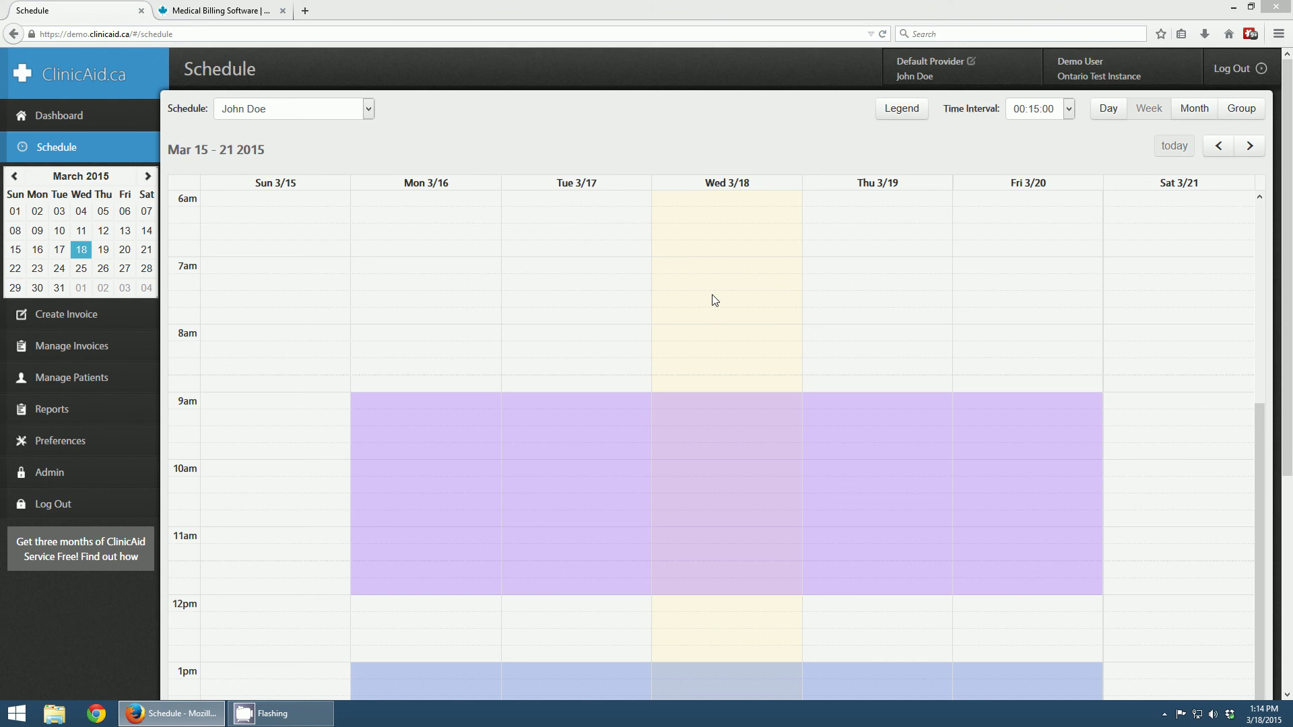
click(708, 138)
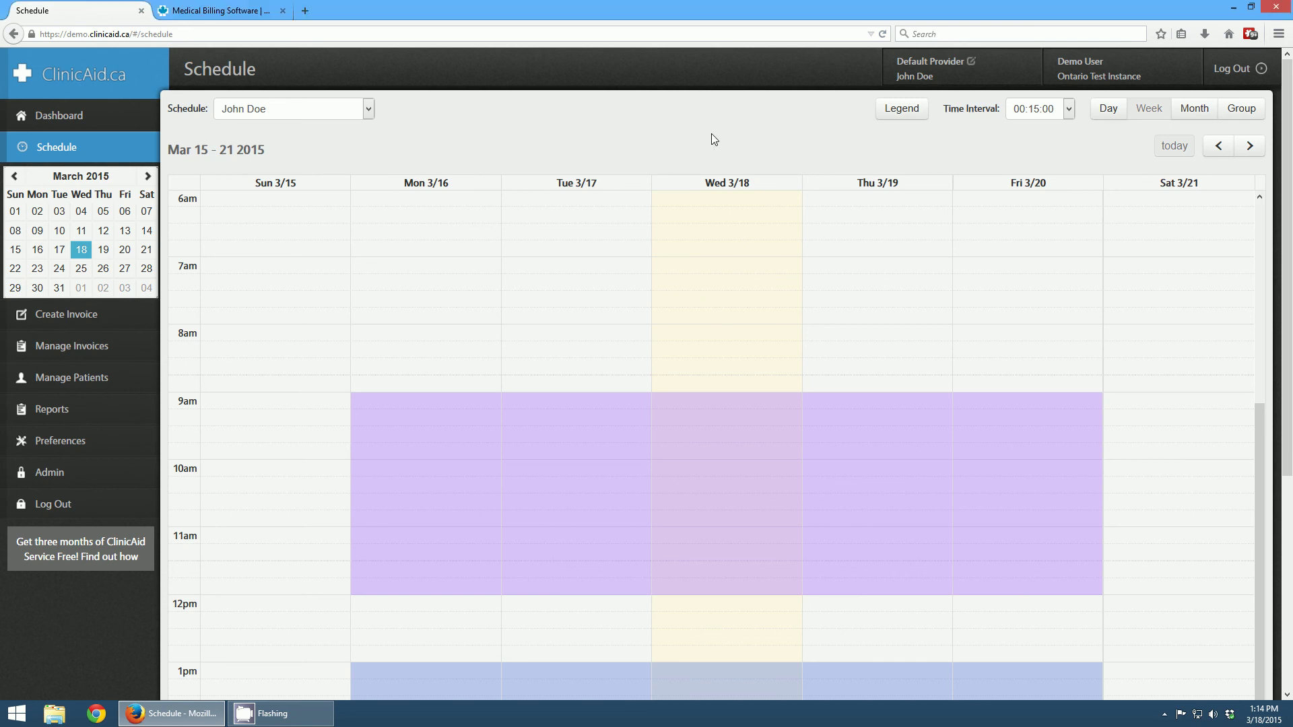
scroll(712, 138, down, 5)
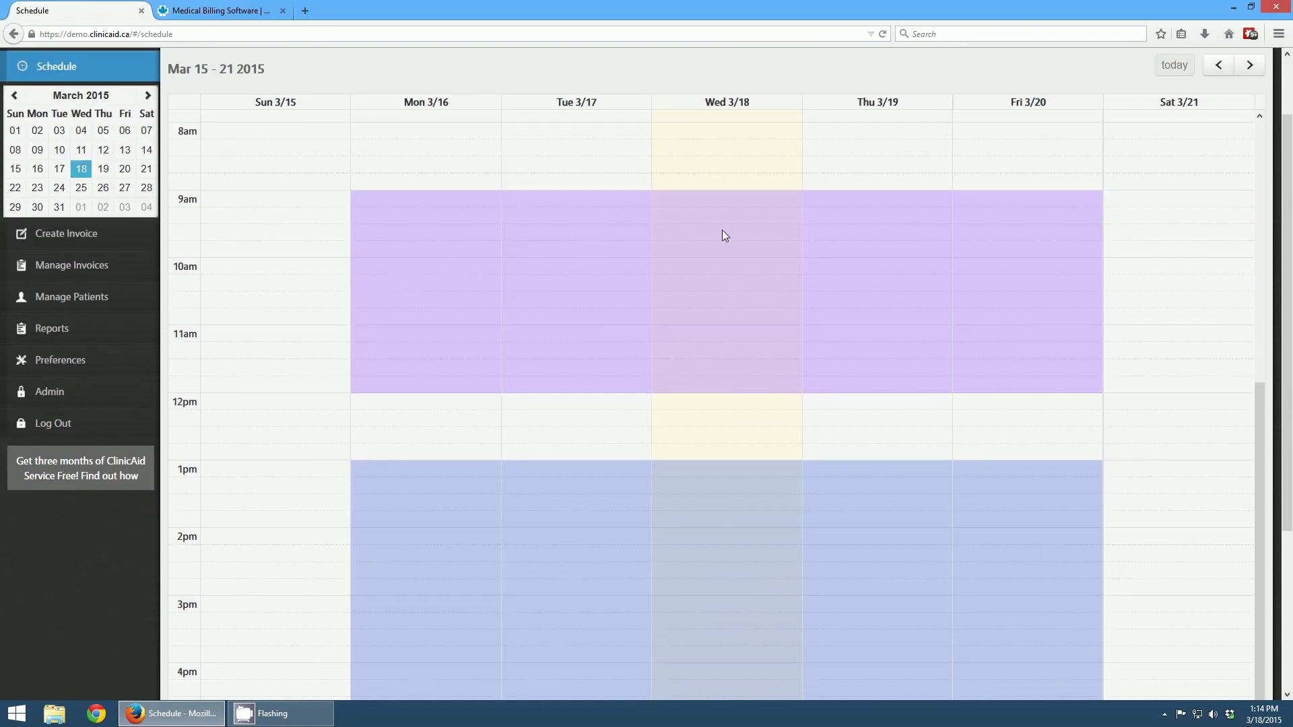
scroll(723, 242, down, 1)
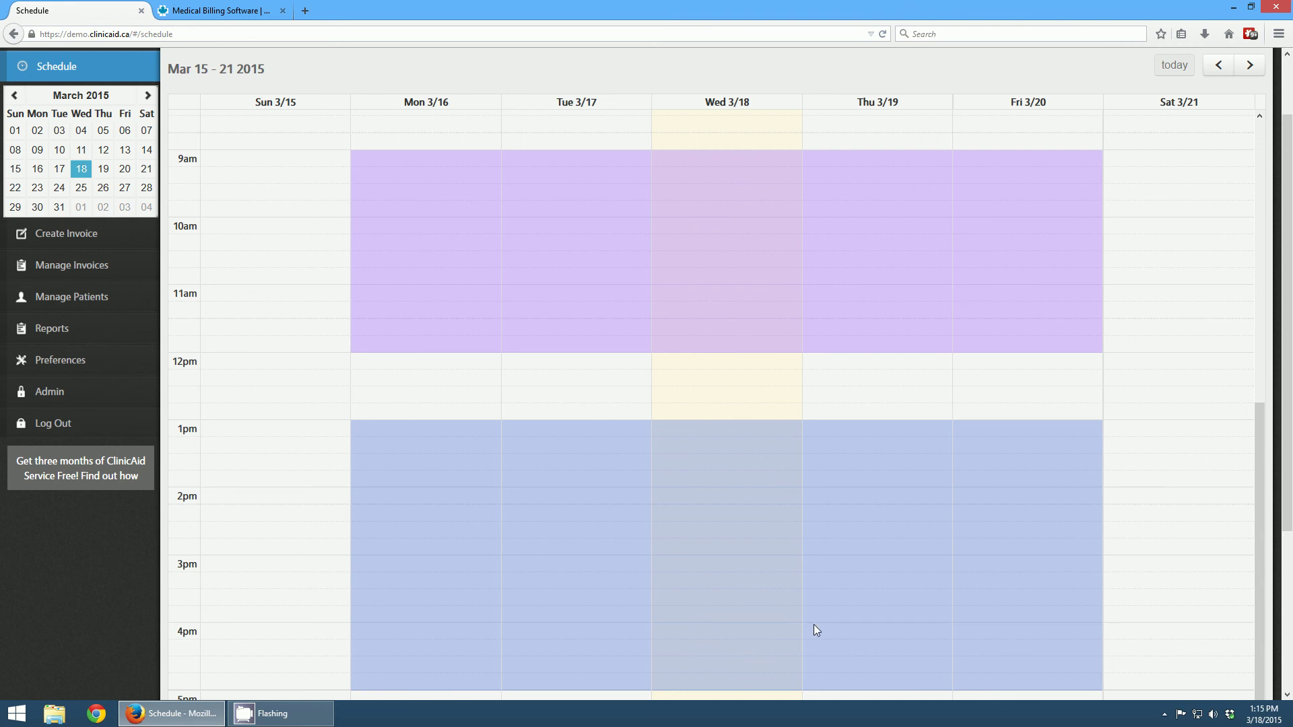
click(712, 459)
click(707, 463)
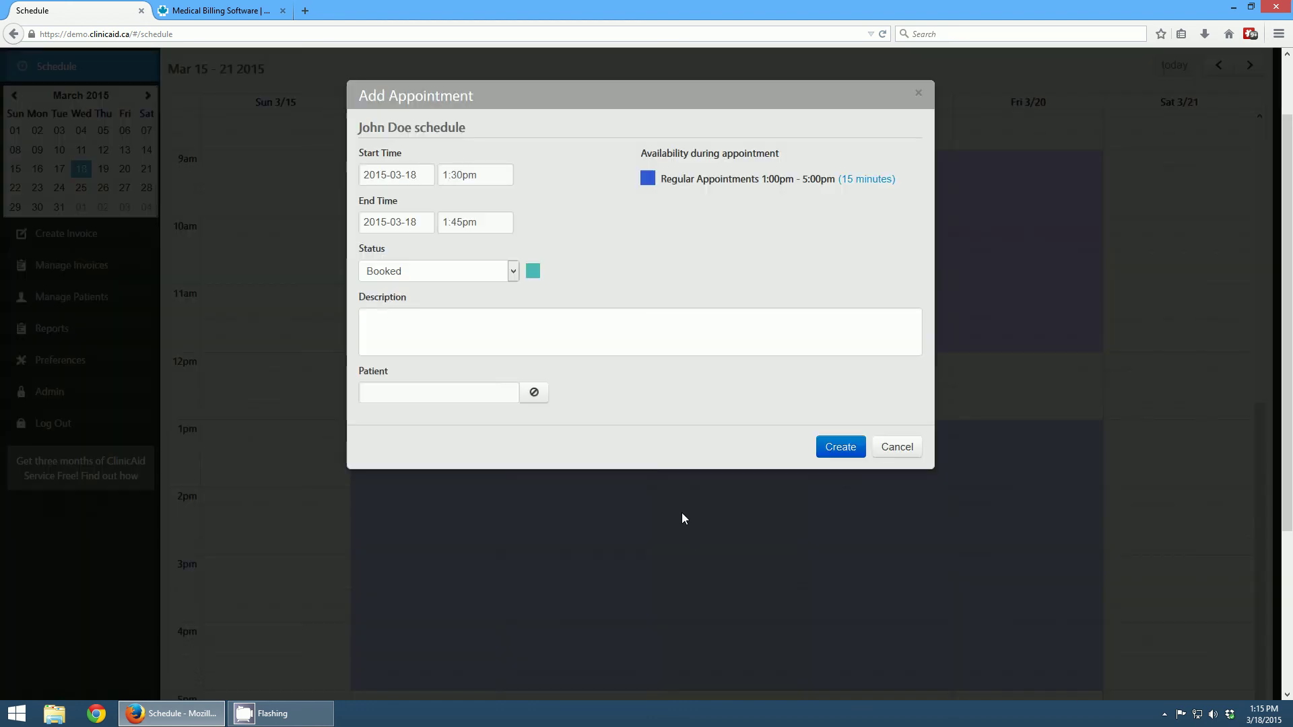
click(885, 446)
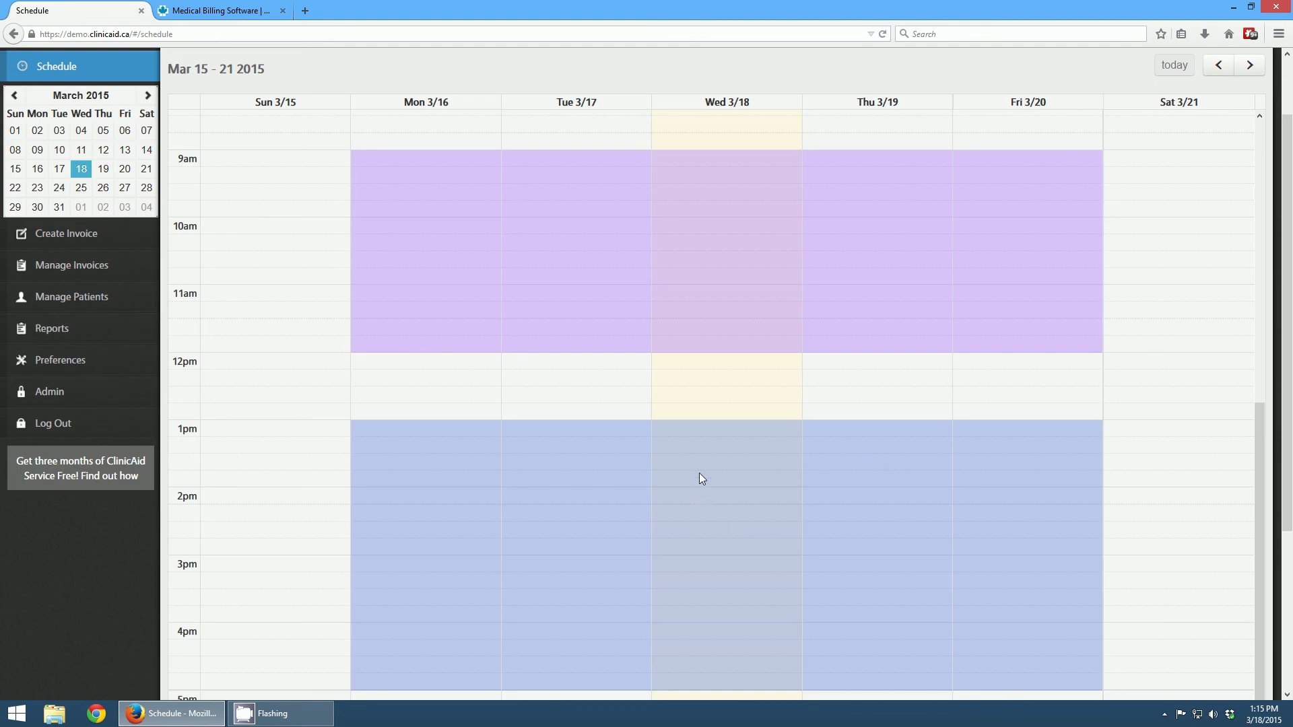
Start a new appointment on Wednesday, March 18 from 1:30pm to 2:00pm, reviewing the end time and status choices but keeping Booked.
drag(700, 466, 701, 627)
drag(696, 492, 713, 639)
drag(701, 555, 690, 479)
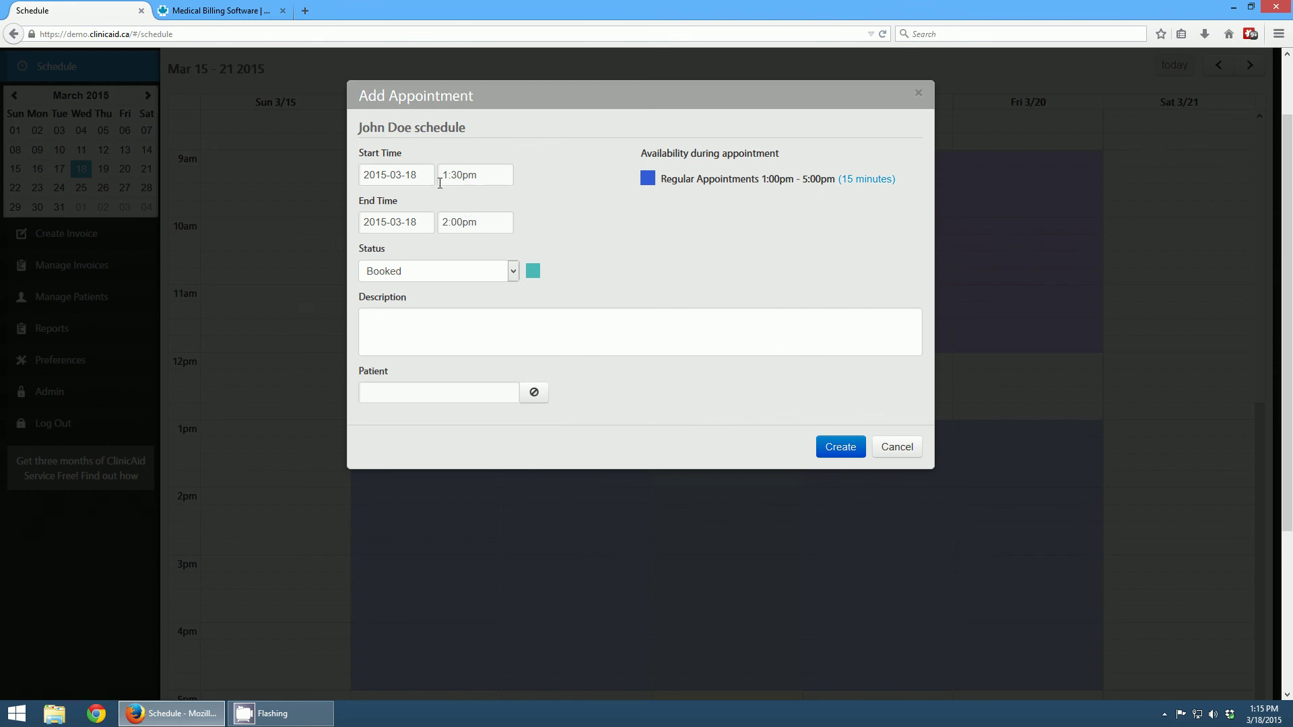
click(459, 222)
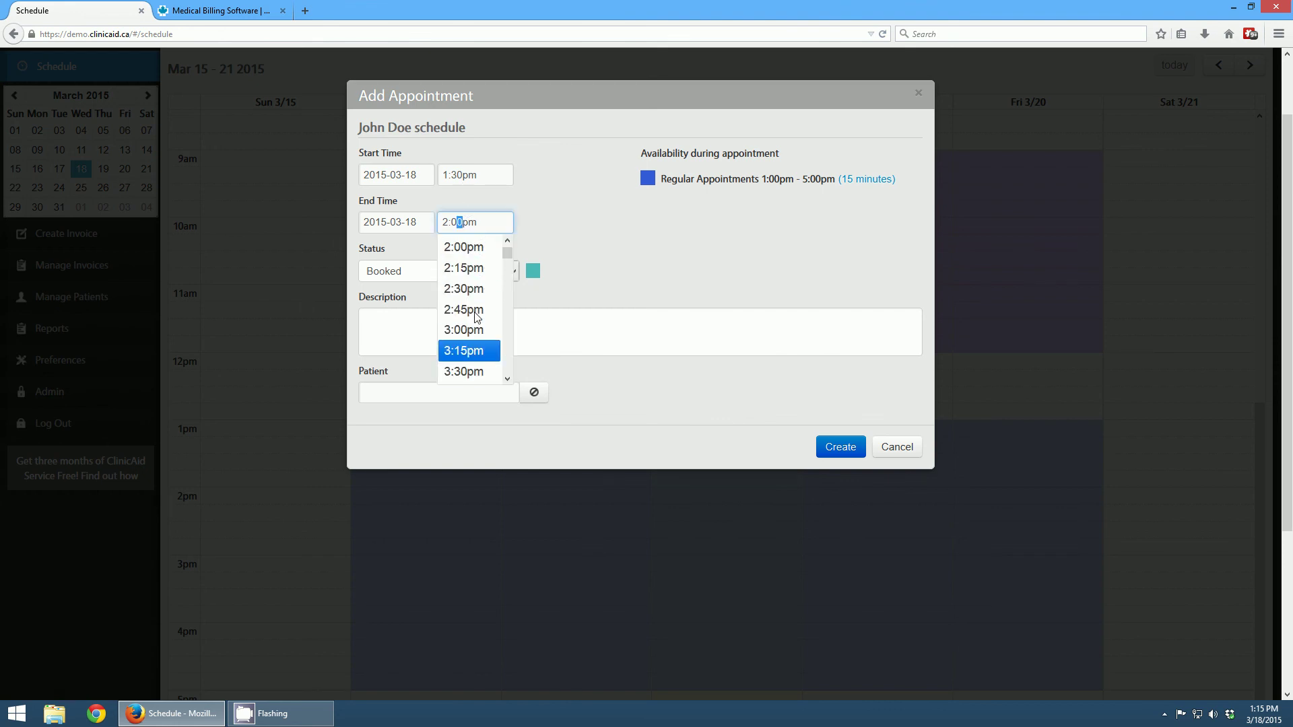
key(Tab)
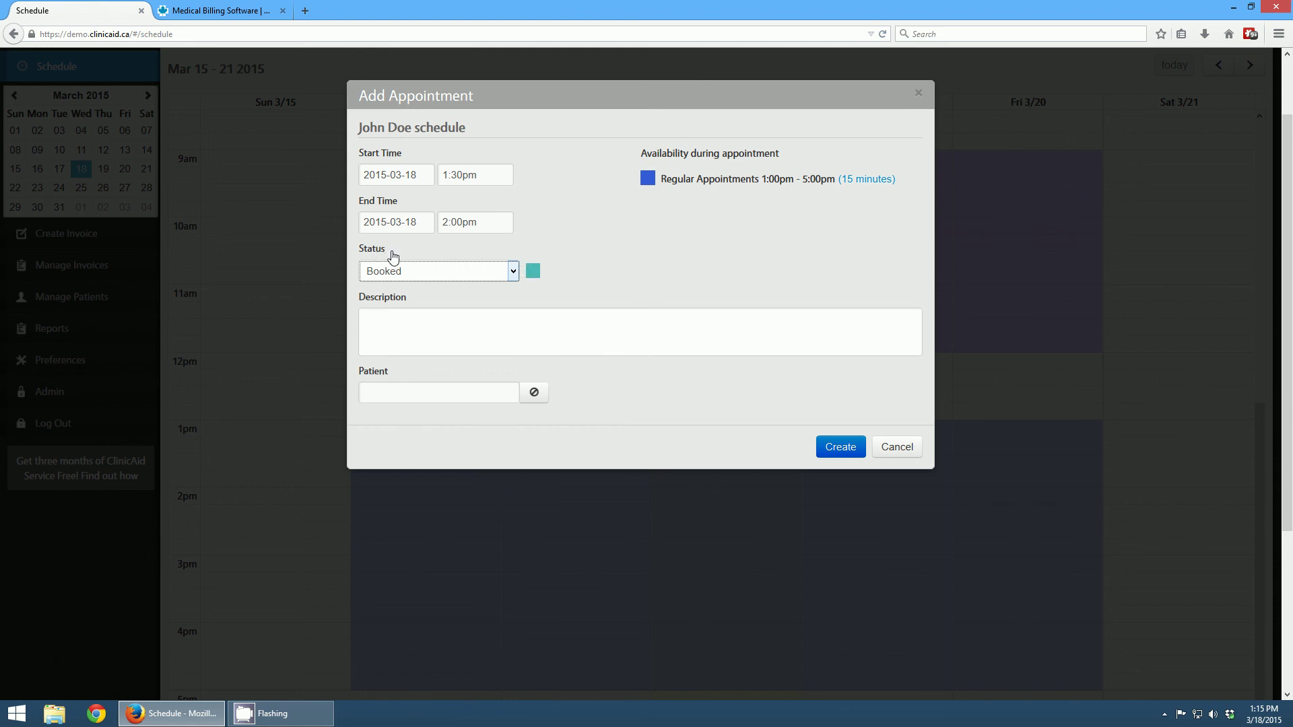
click(473, 276)
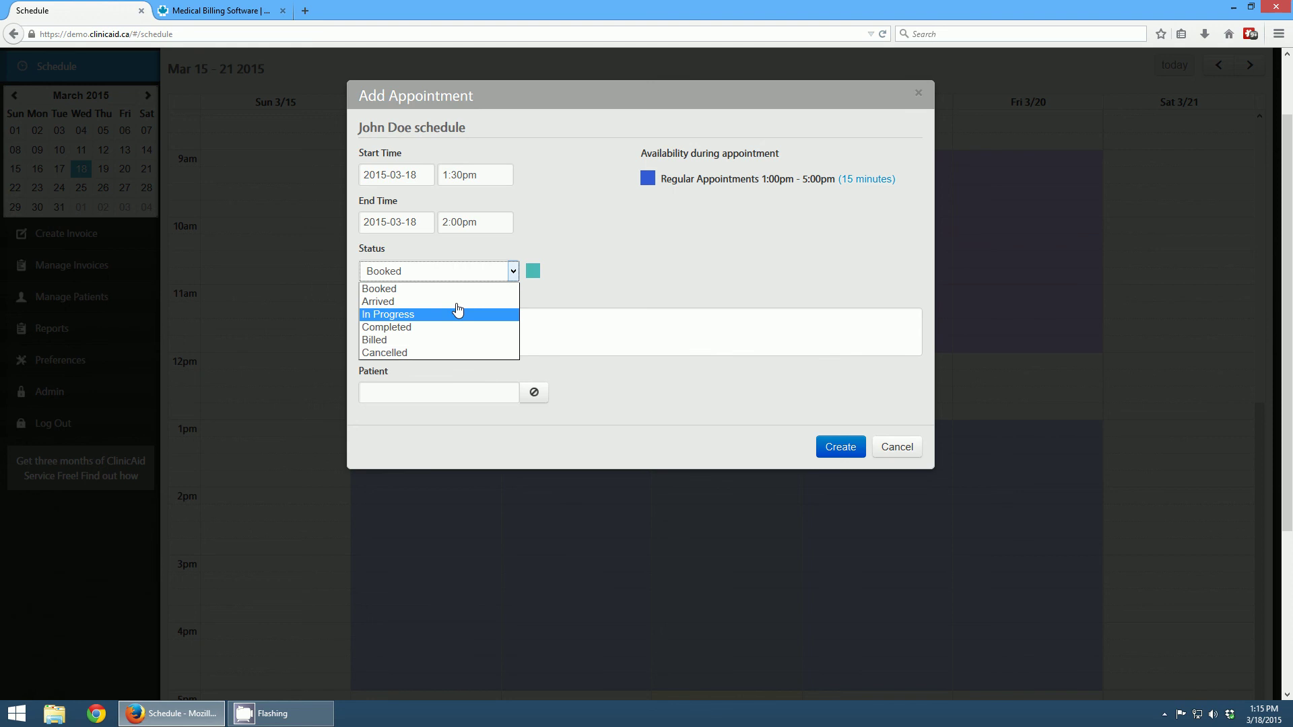
click(609, 268)
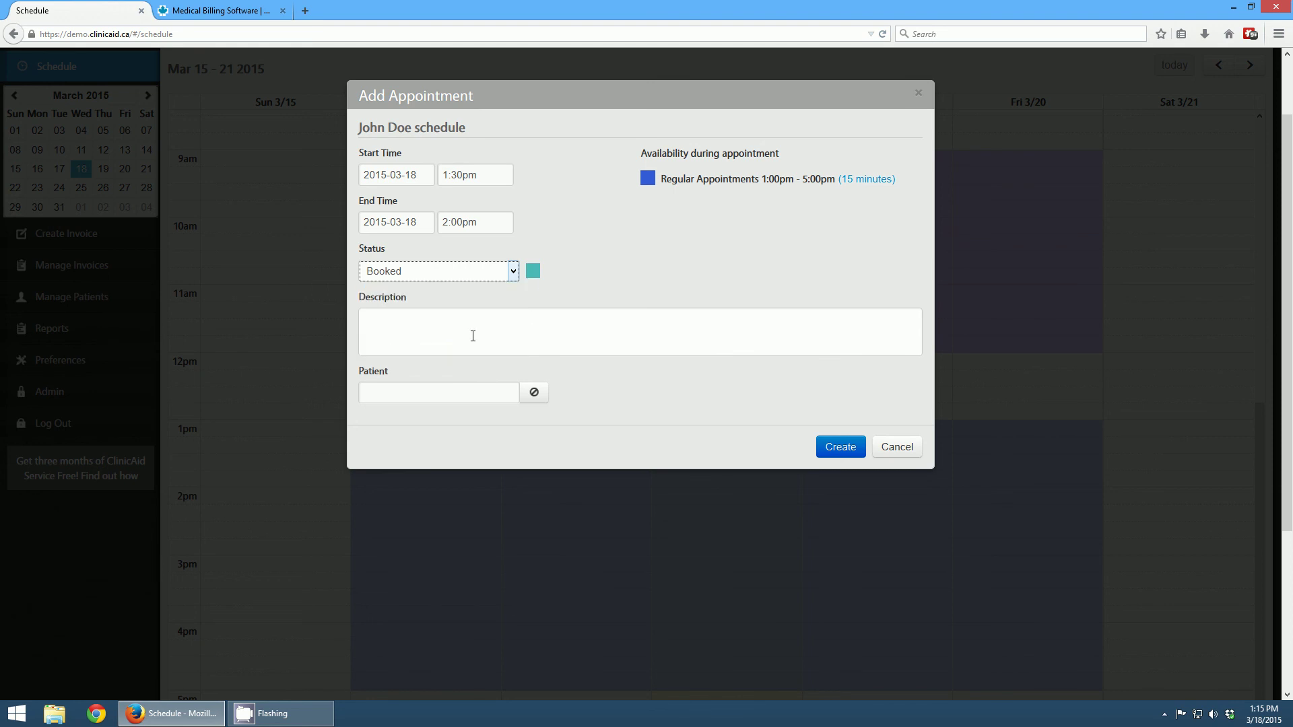
Enter "patient not feeling well" as the appointment's description.
click(465, 334)
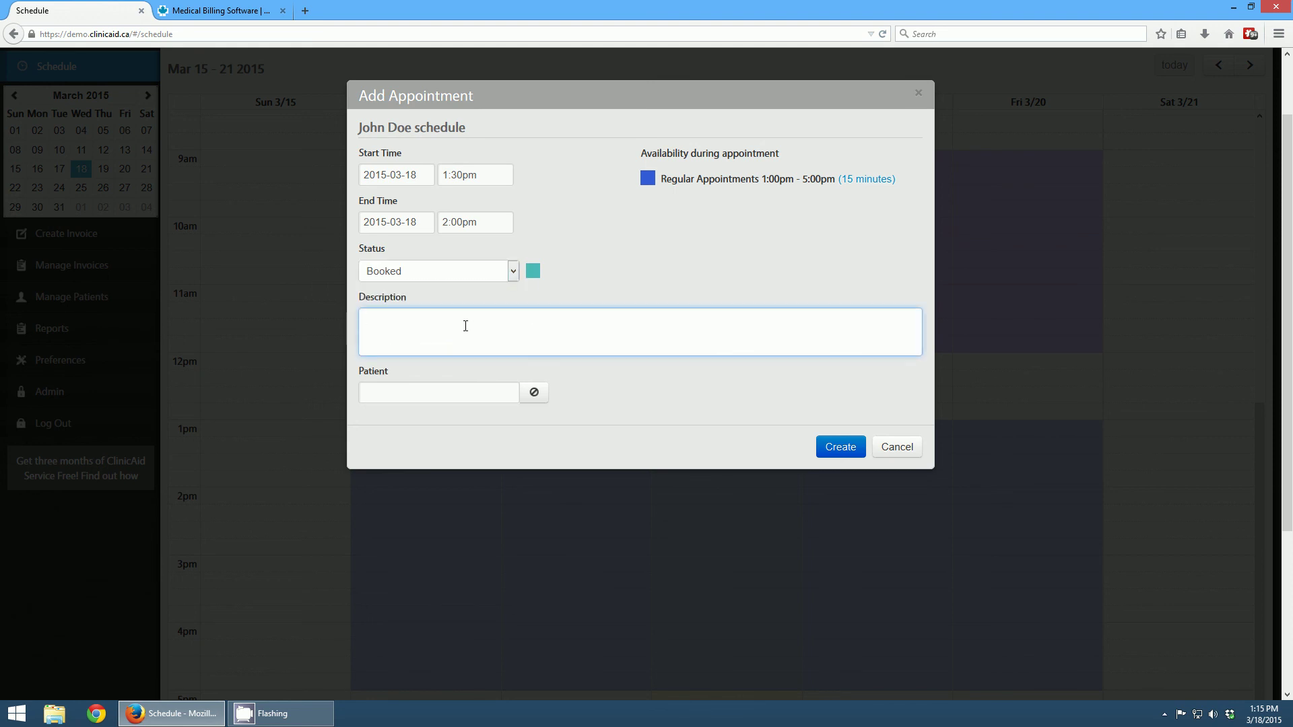
text(patient not feeling weell)
key(BackSpace)
key(BackSpace)
key(BackSpace)
Find and select the existing patient by name for the appointment, and create the appointment.
click(471, 393)
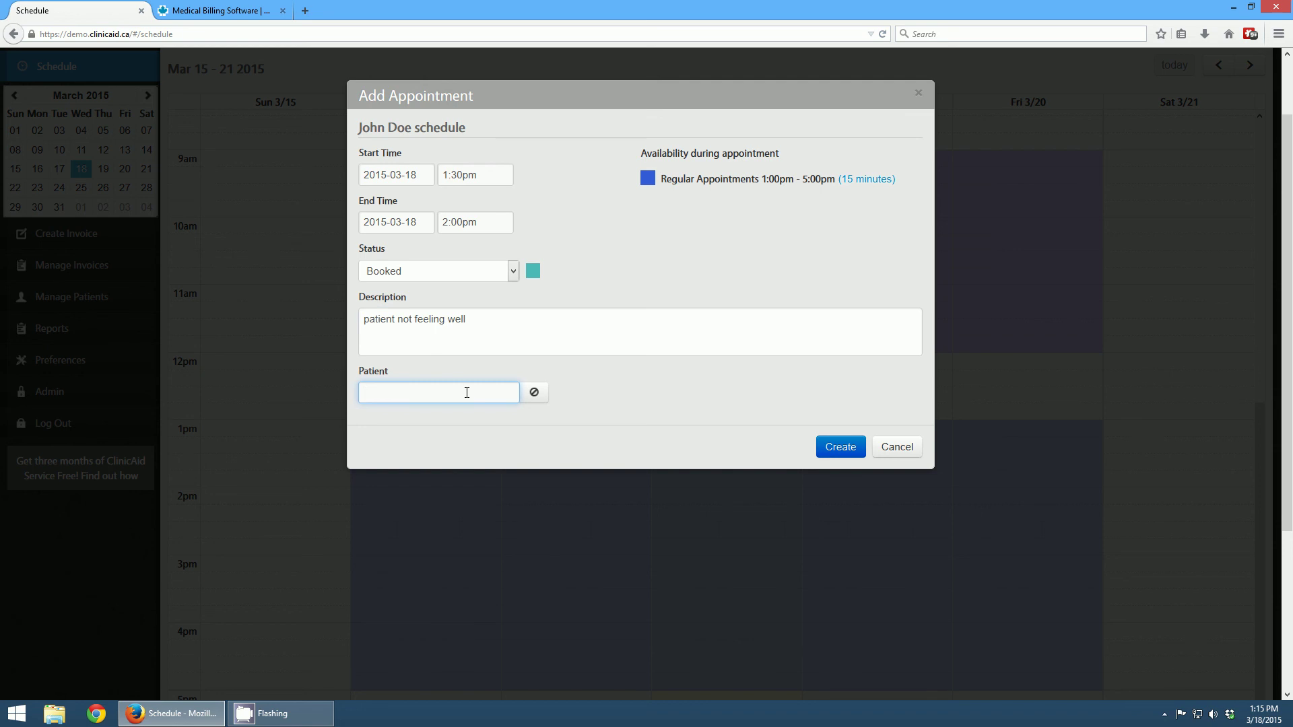
text(john)
key(Down)
key(Return)
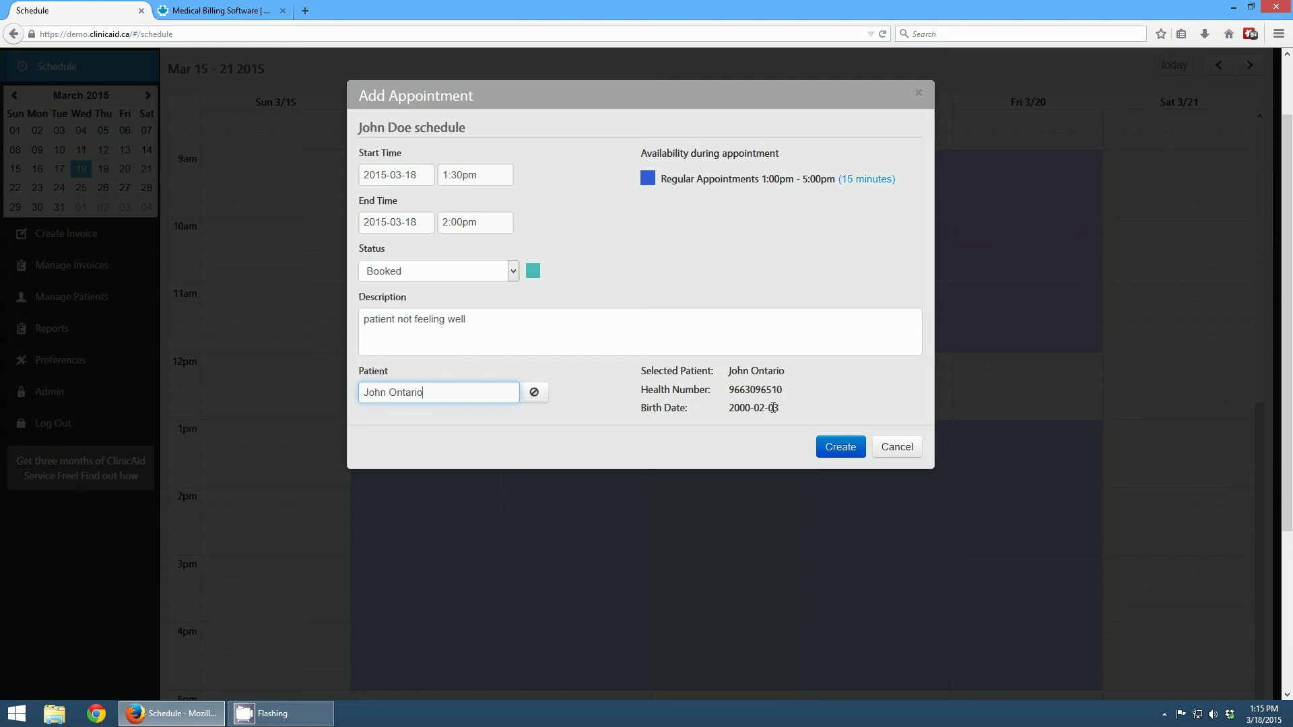
click(852, 453)
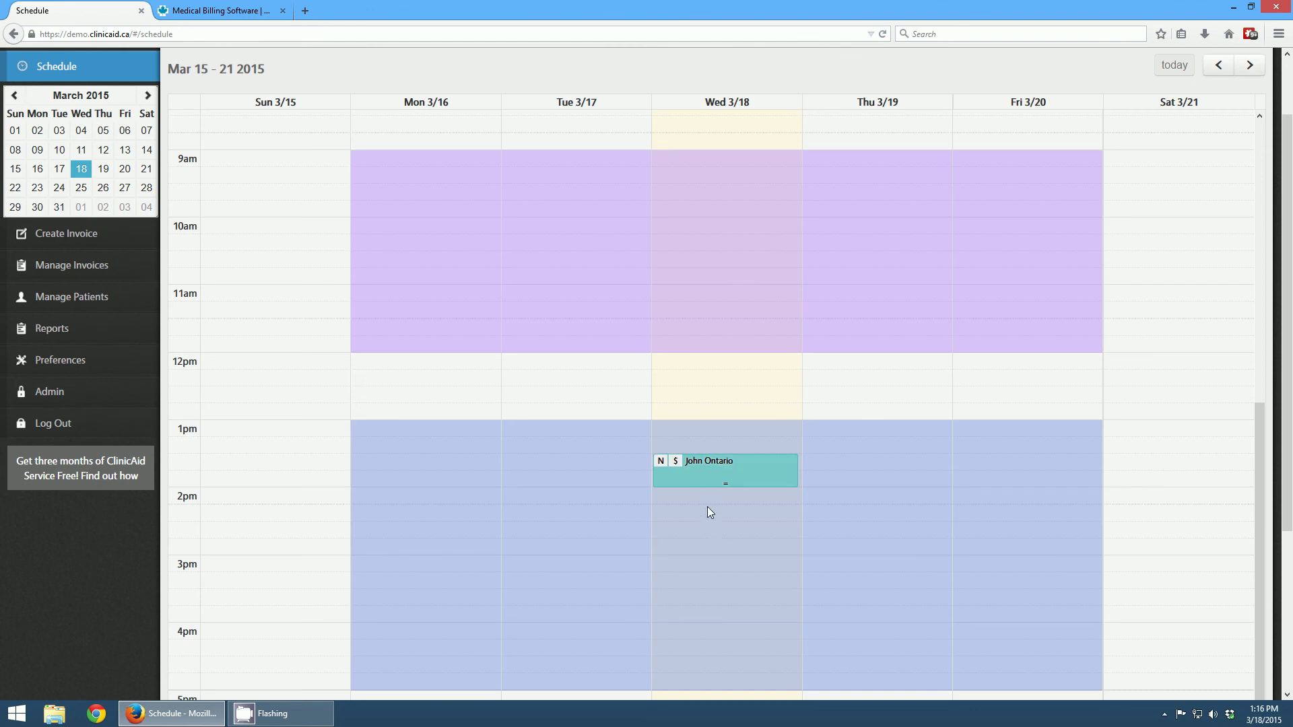
Review the booked appointment's details and its modify and billing options, closing them without changes.
click(724, 473)
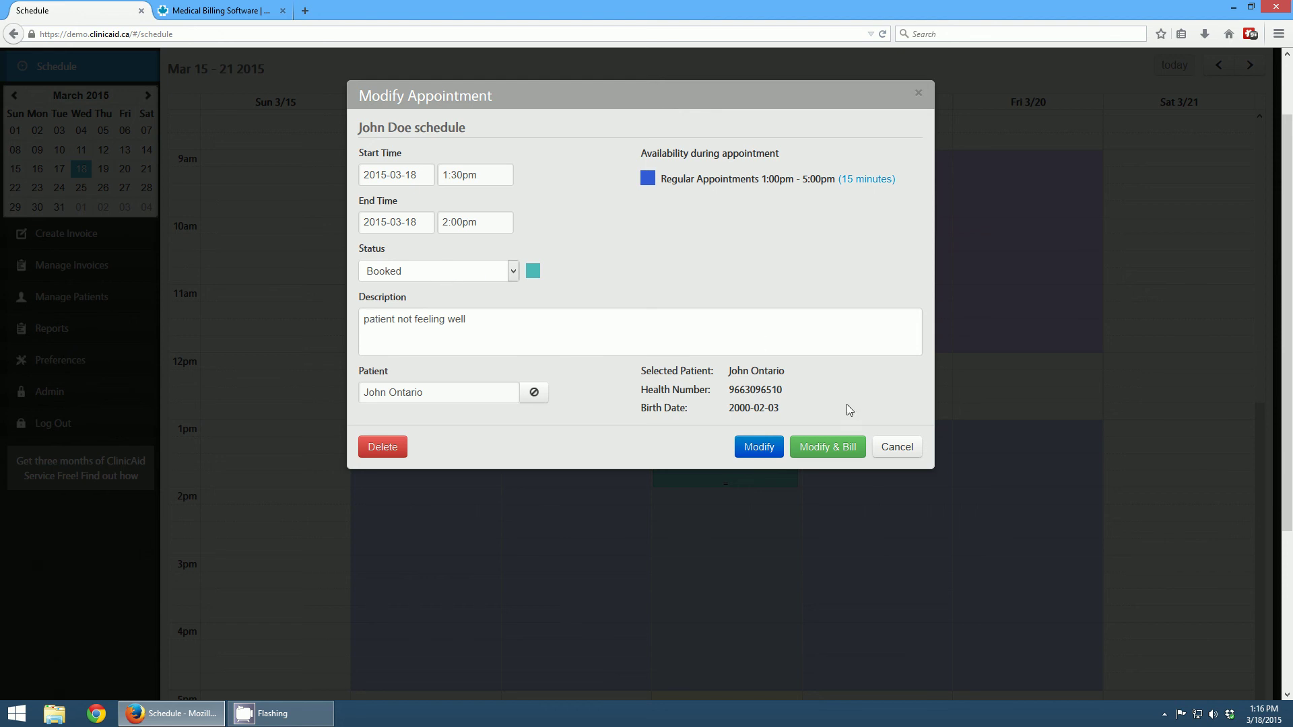
click(896, 447)
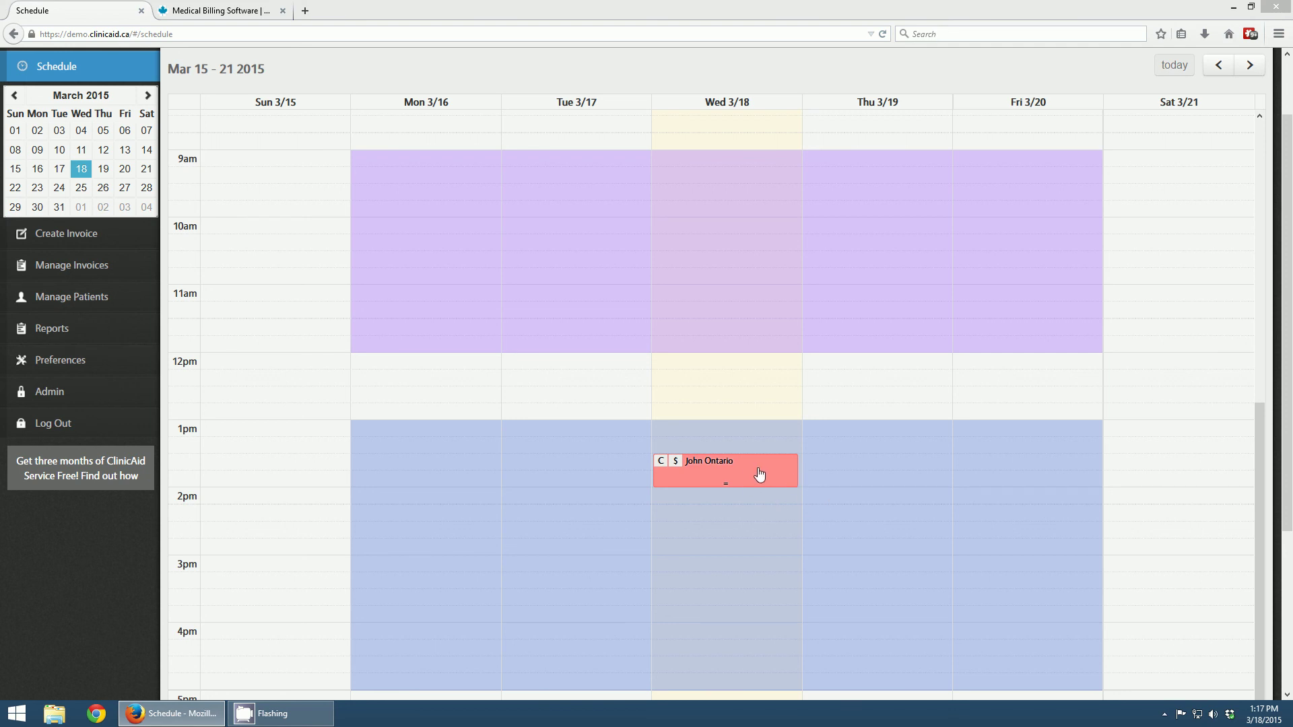
Move the Wednesday appointment on the calendar so that it starts at 2:15pm, without adding another appointment.
mouse_move(750, 467)
mouse_down()
mouse_move(857, 482)
mouse_move(753, 475)
mouse_up()
drag(738, 506, 741, 523)
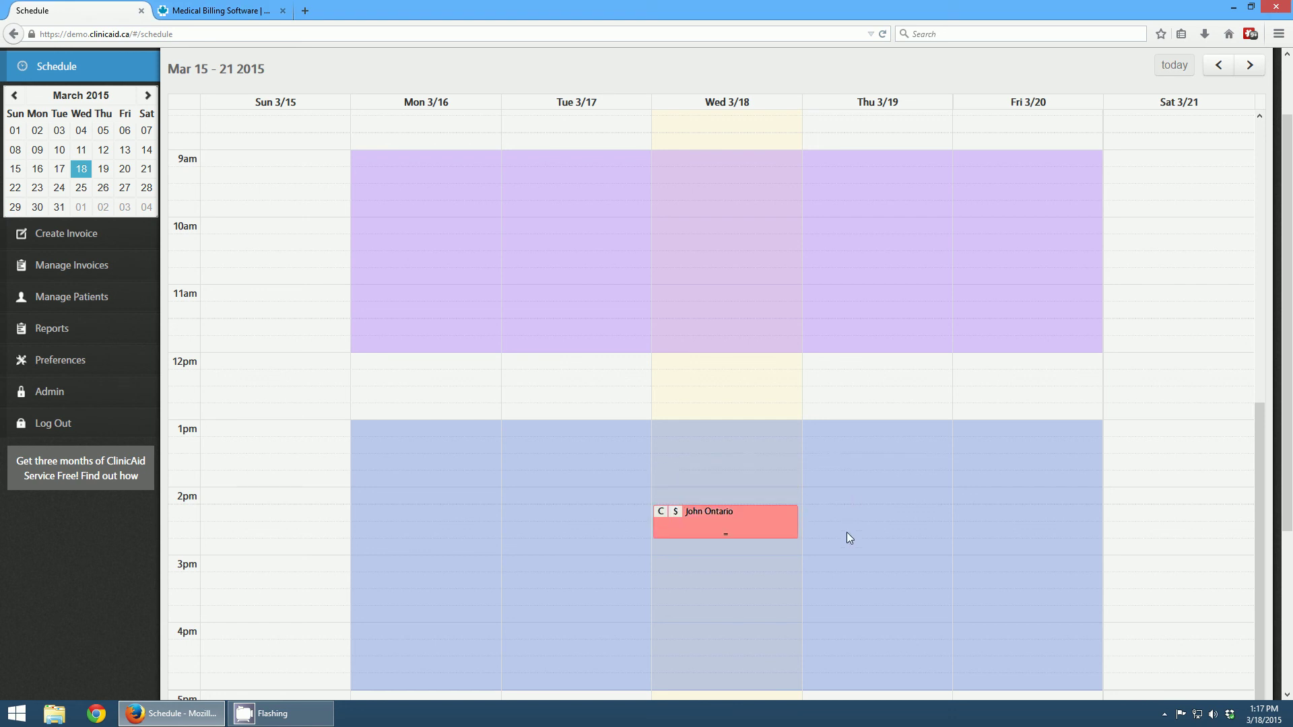
click(801, 520)
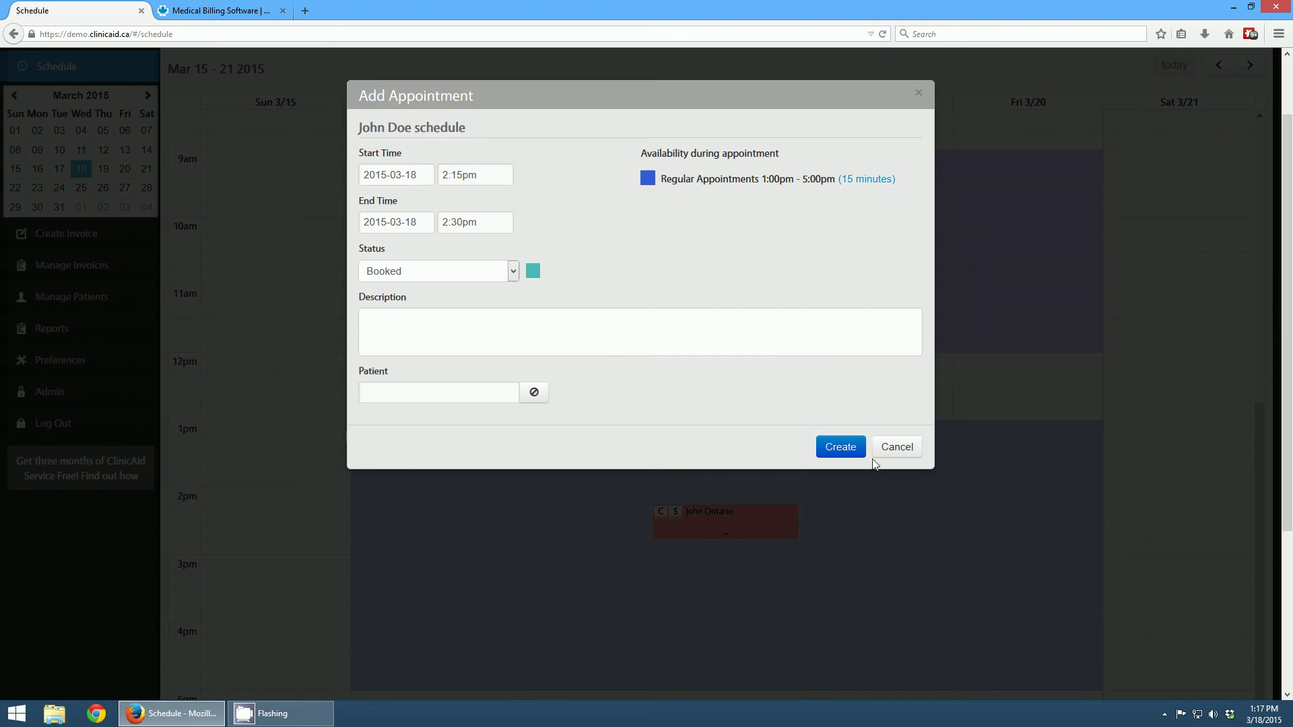
click(898, 447)
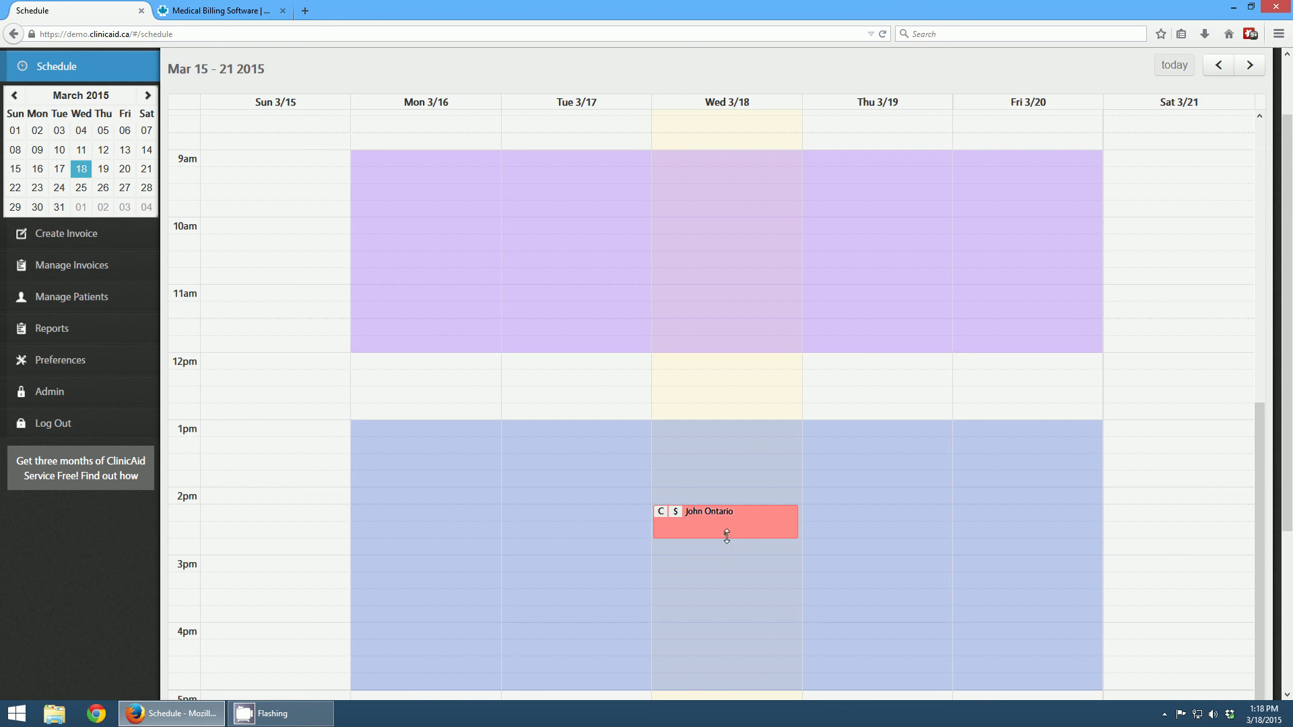
Extend the Wednesday appointment on the calendar to end at 3:00pm, and check the times in its details.
mouse_move(727, 536)
mouse_down()
mouse_move(730, 676)
mouse_move(717, 517)
mouse_move(721, 571)
mouse_move(727, 531)
mouse_move(727, 542)
mouse_up()
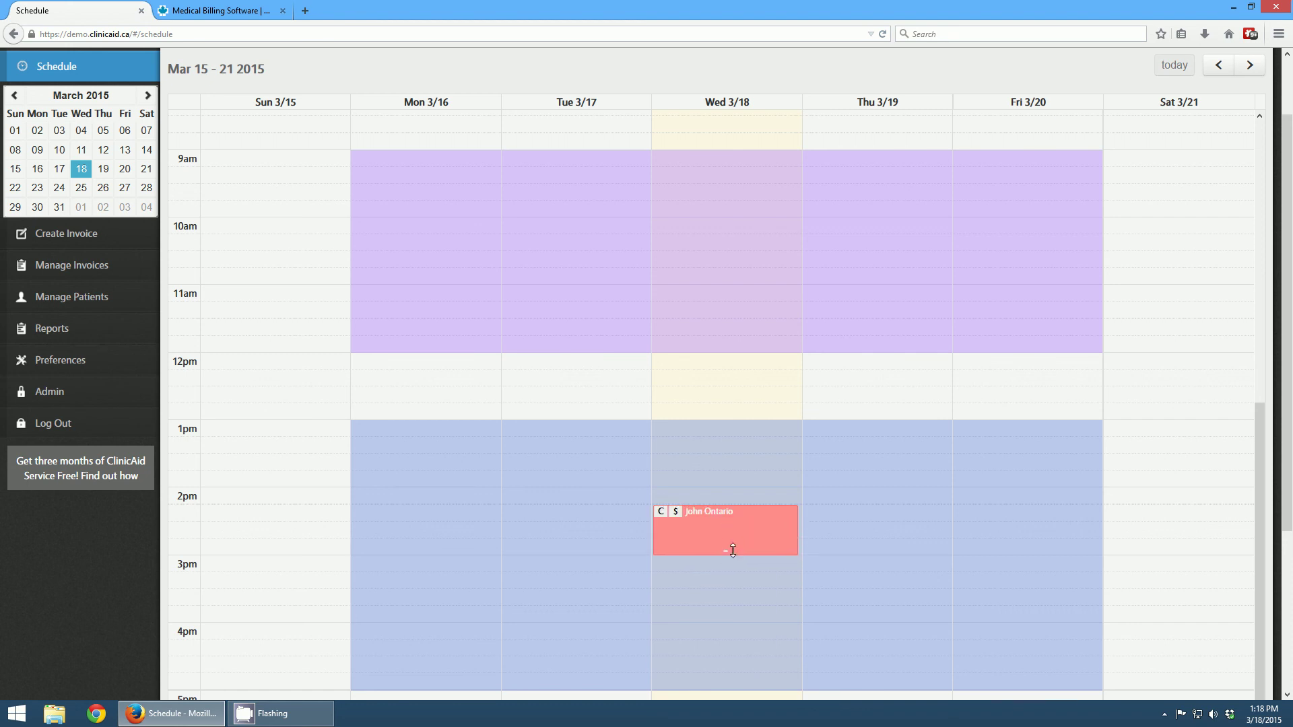
click(724, 524)
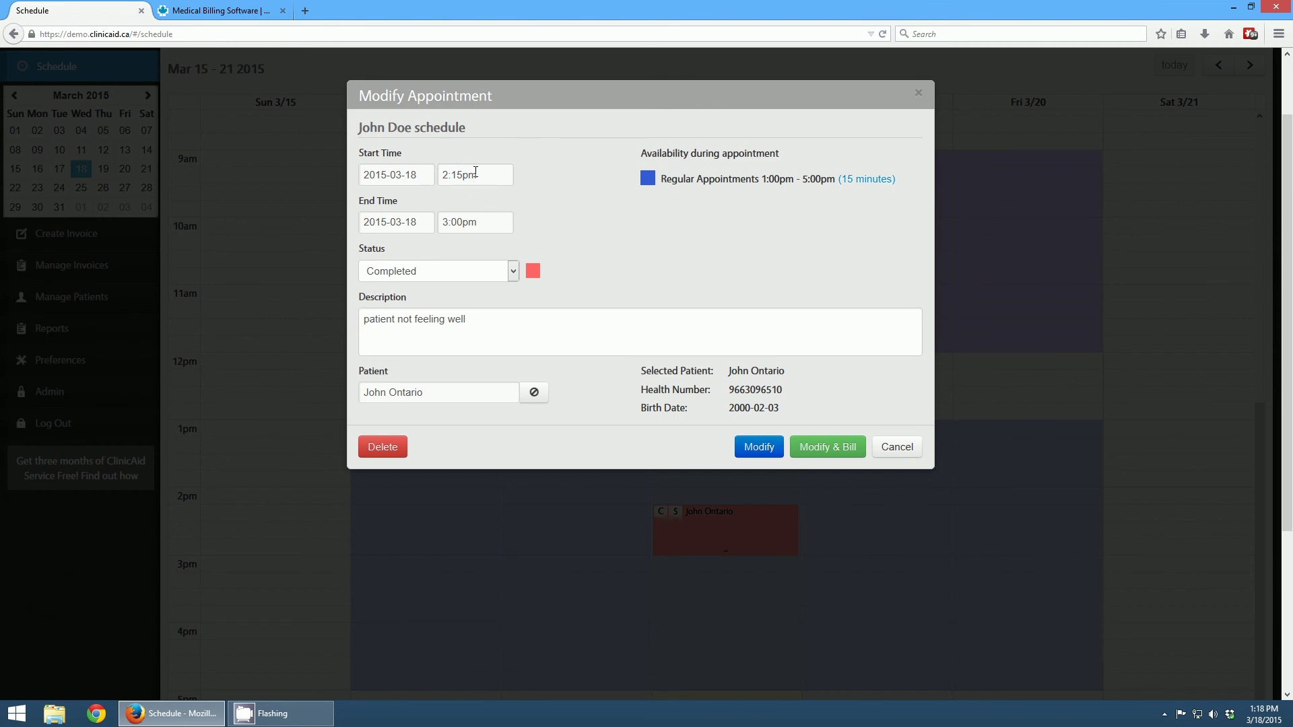
click(911, 449)
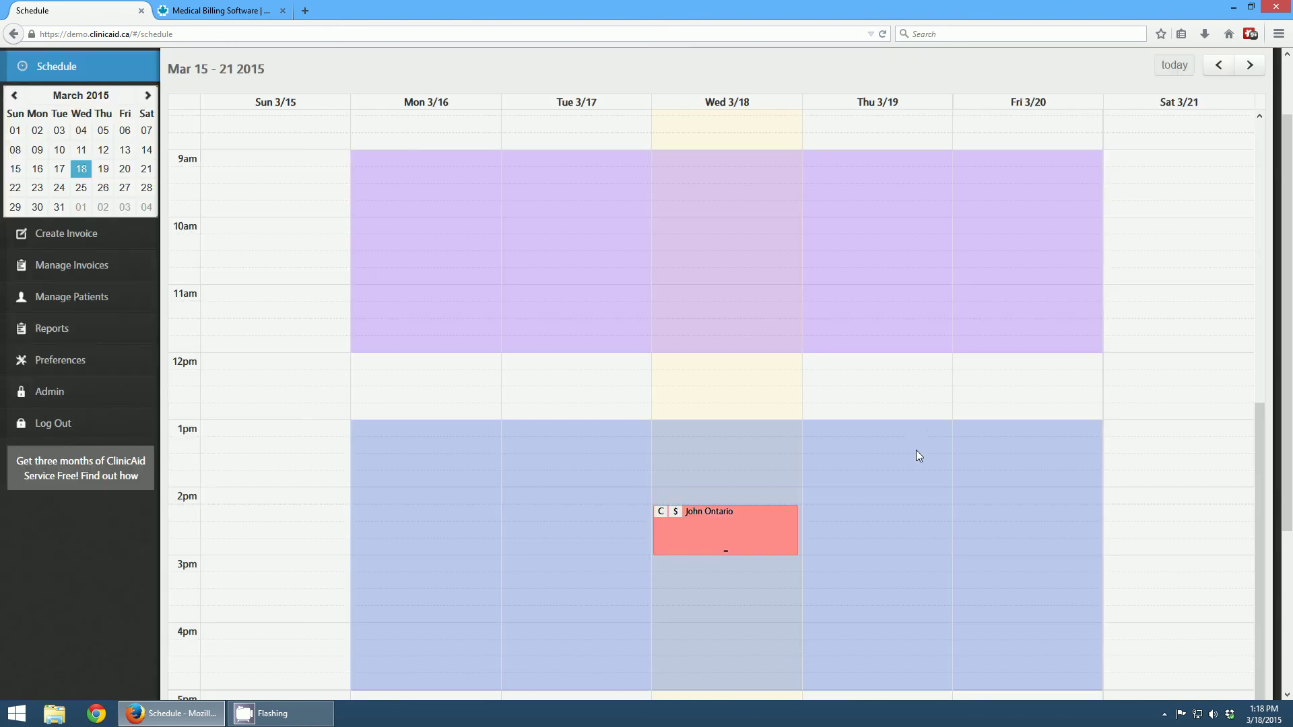
Switch the schedule to the day view and examine March 18, including the afternoon appointment.
scroll(920, 417, up, 10)
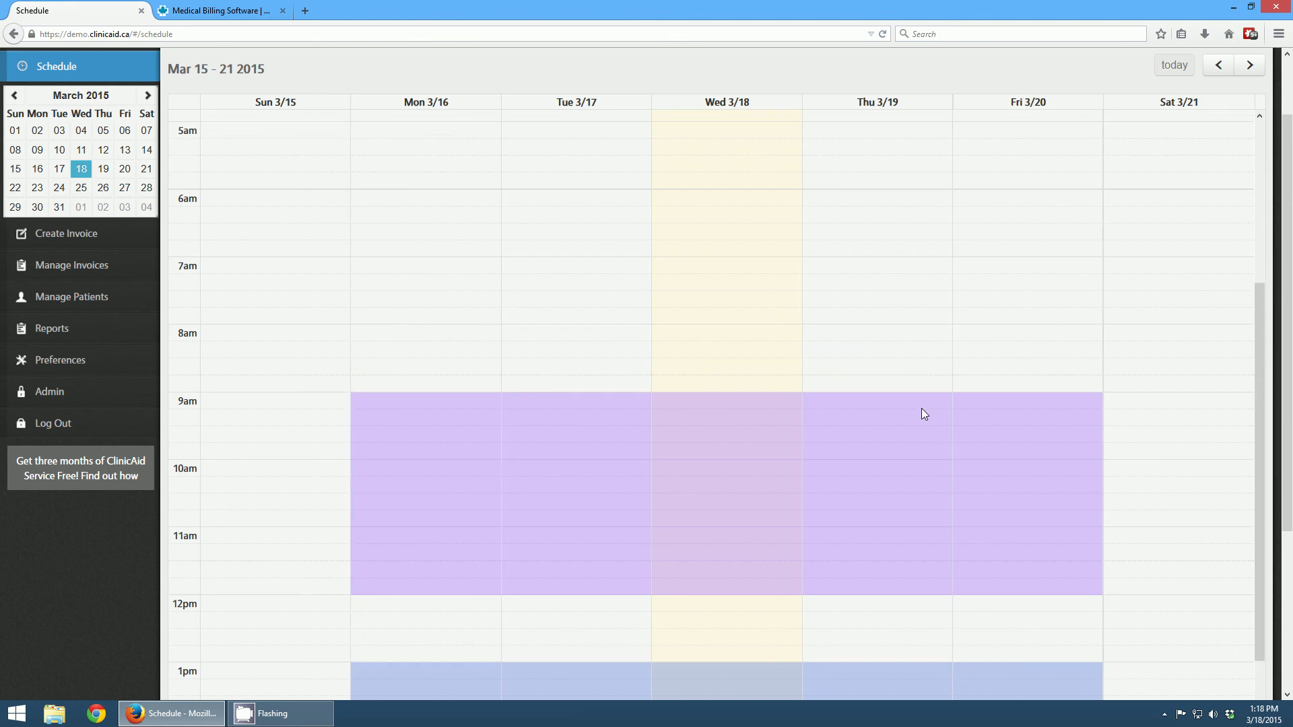
scroll(917, 334, up, 2)
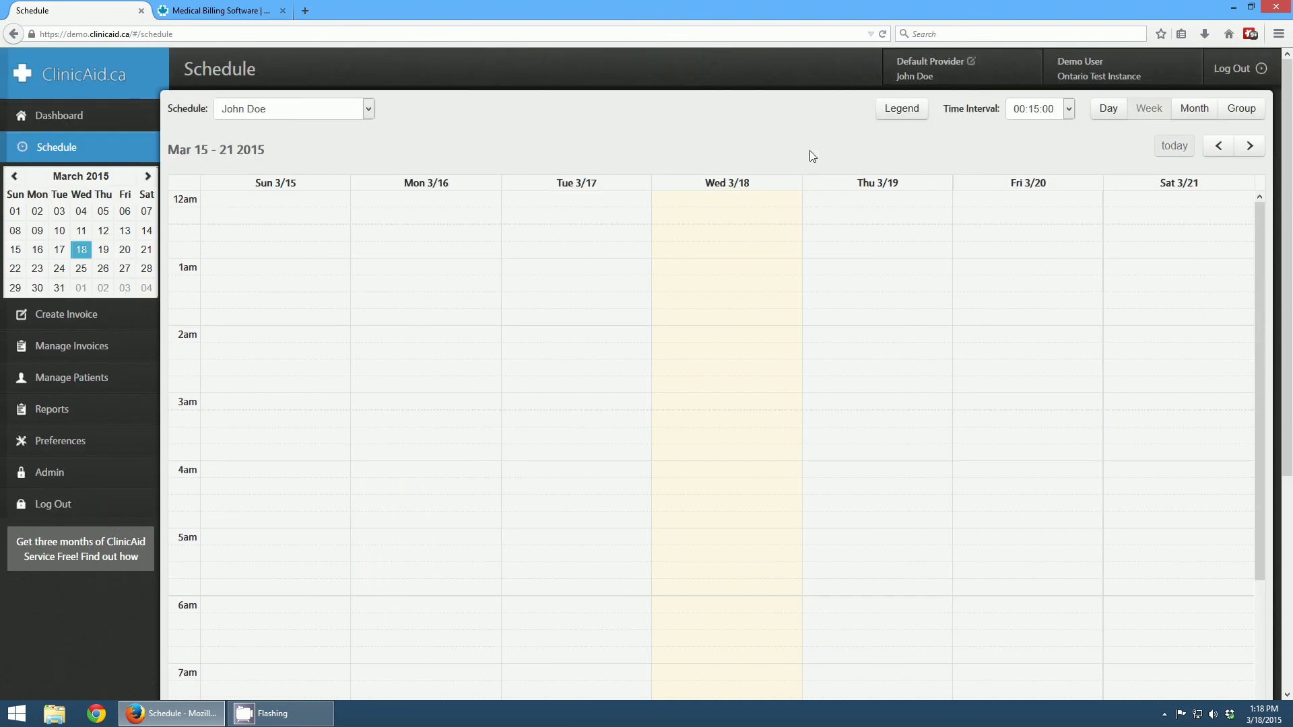
click(1102, 113)
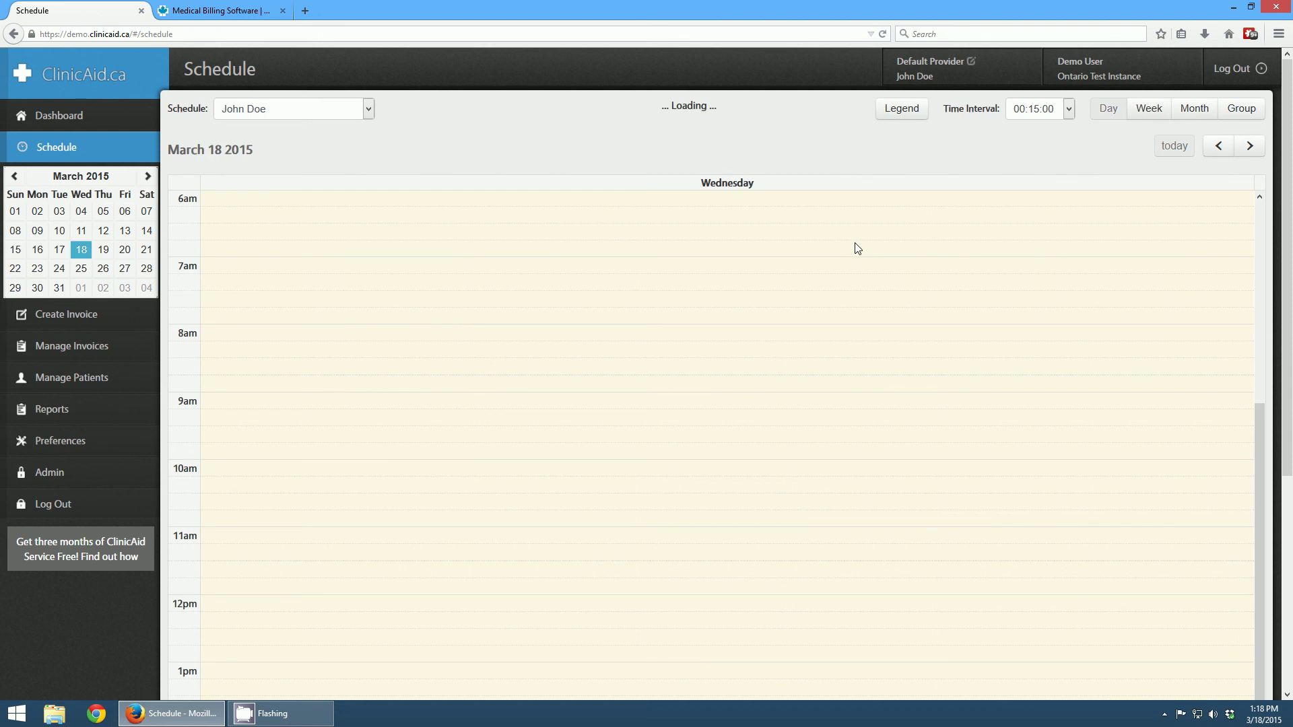
scroll(746, 247, down, 5)
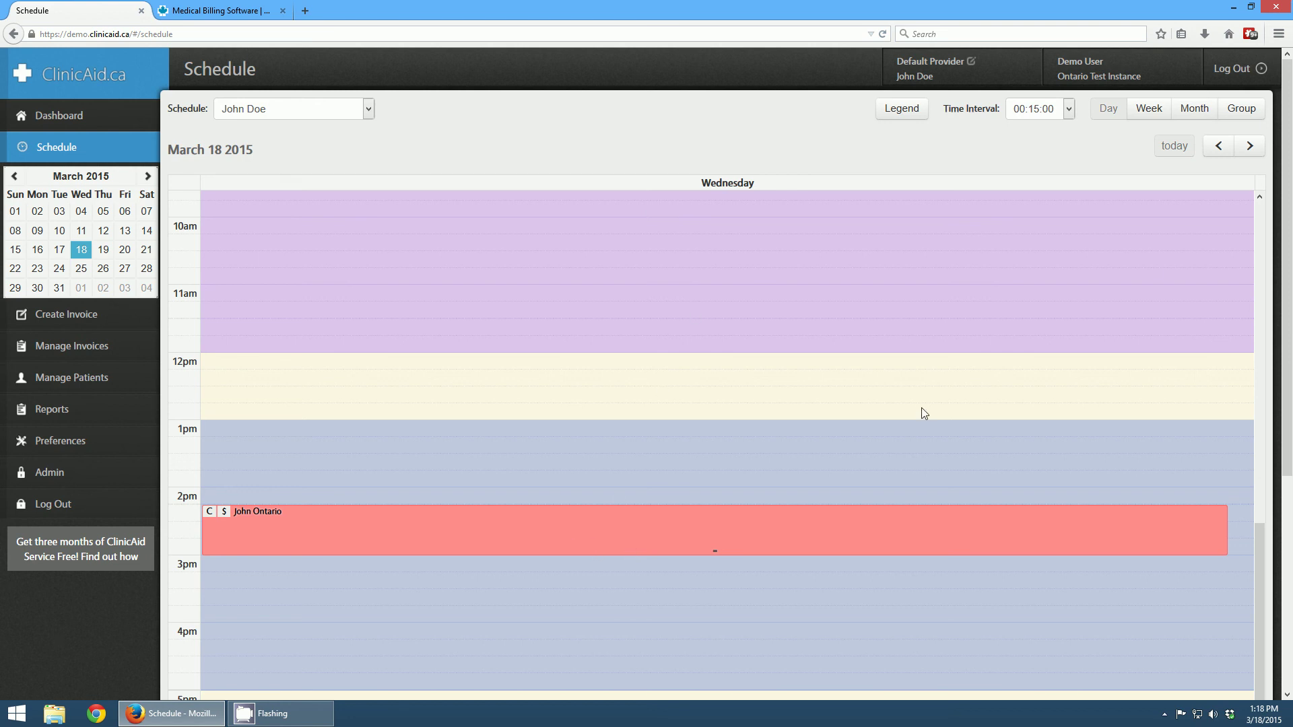
Switch the schedule to the month view and look over the whole of March 2015.
click(1189, 109)
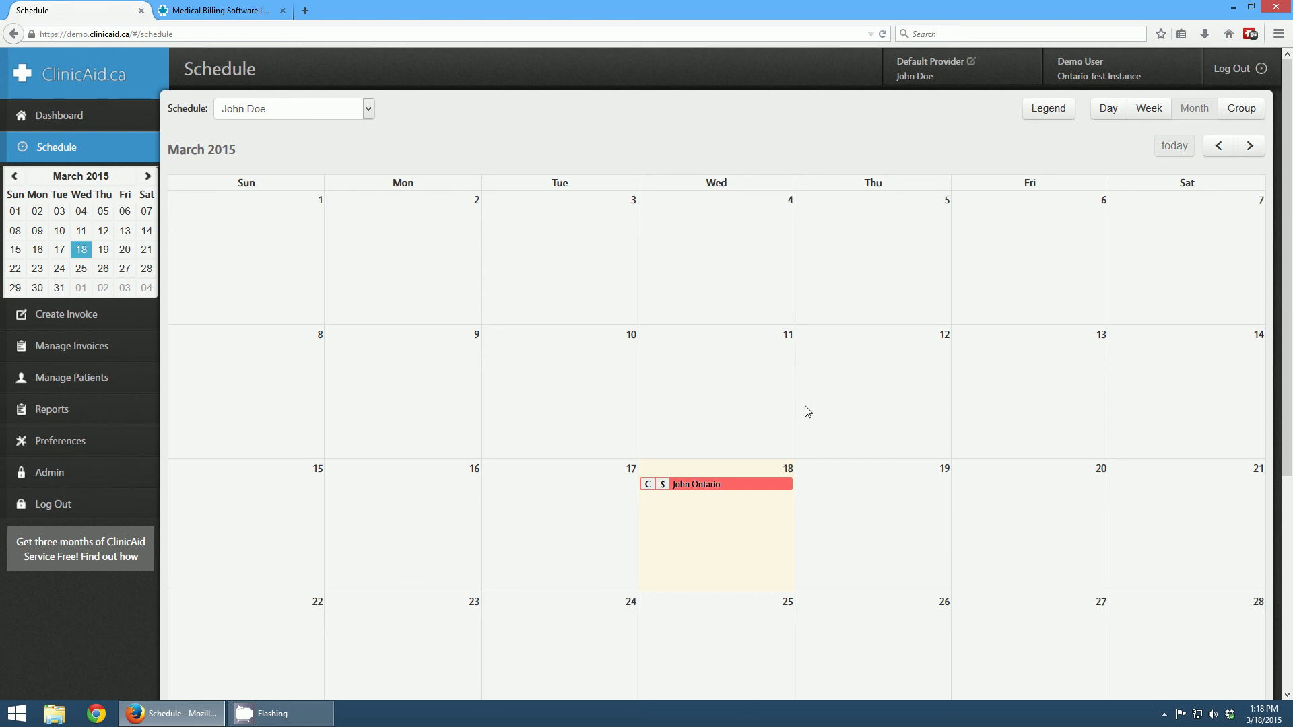
scroll(836, 447, down, 4)
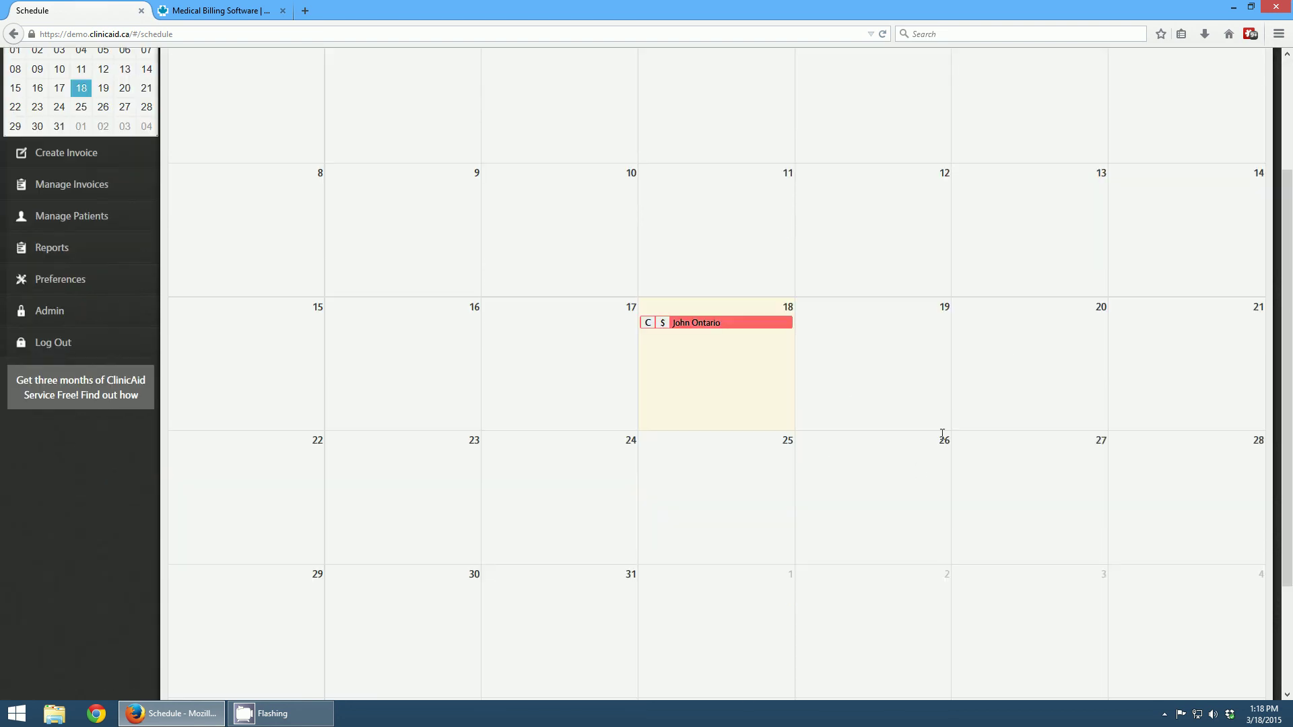
scroll(873, 396, up, 4)
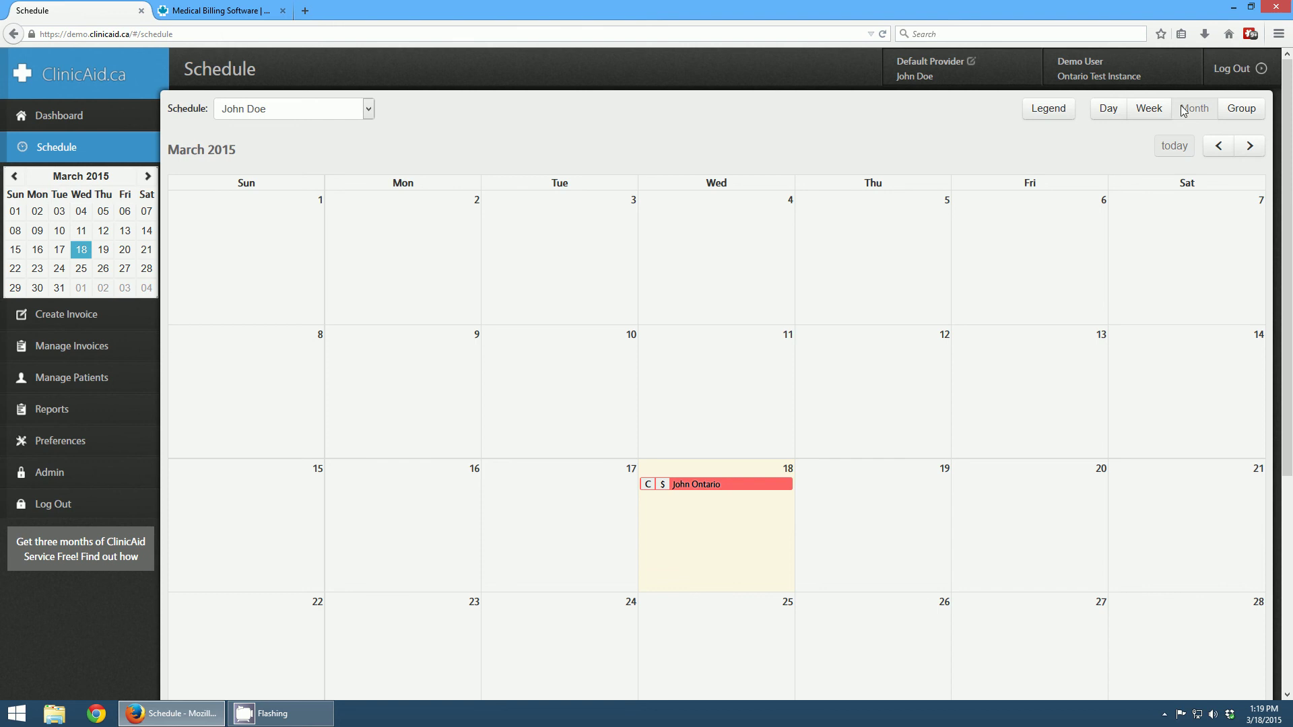
Bill the Wednesday appointment from the weekly calendar with service code K199A and Dx code 250, and save the invoice.
click(1149, 108)
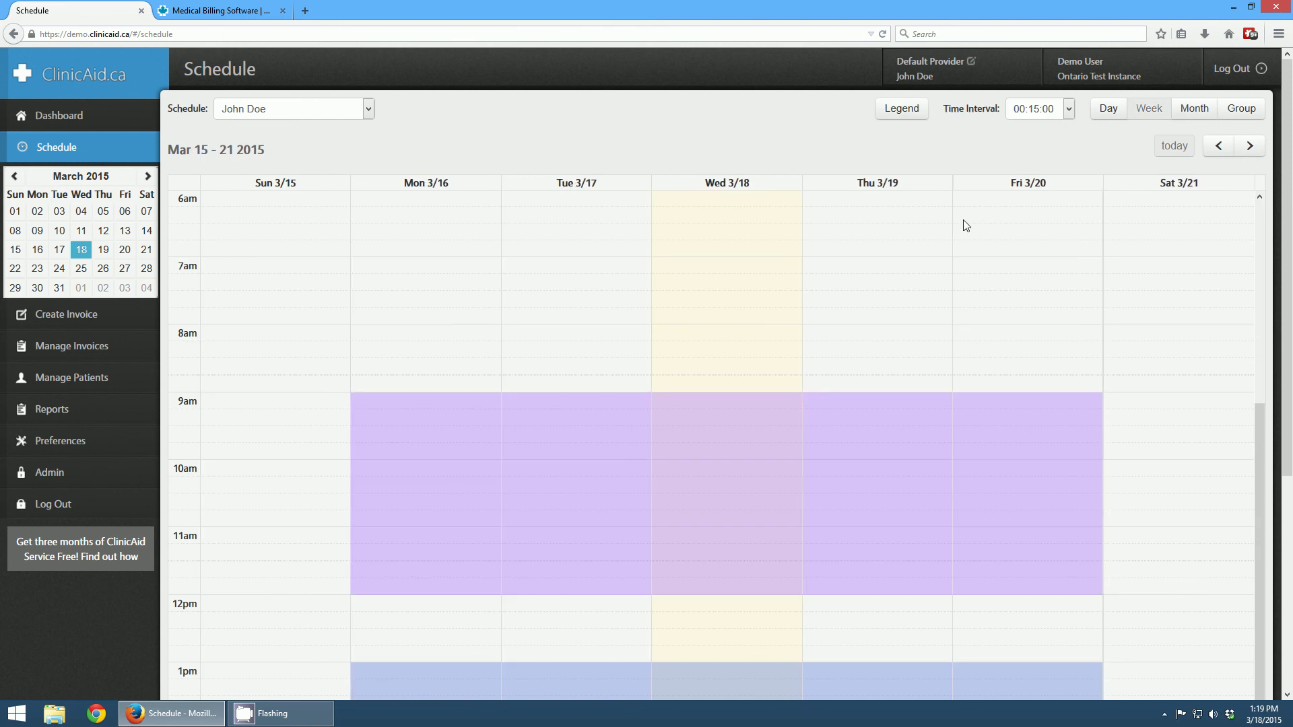
scroll(791, 336, down, 4)
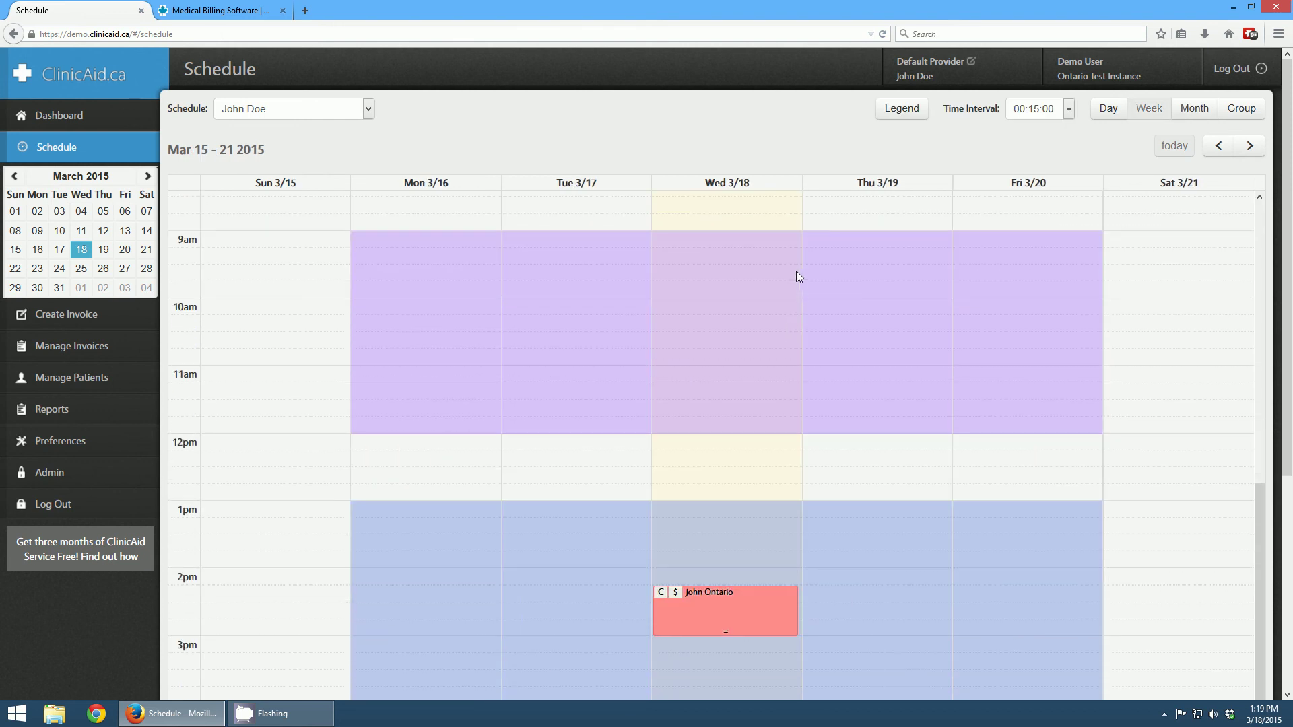
scroll(781, 337, down, 3)
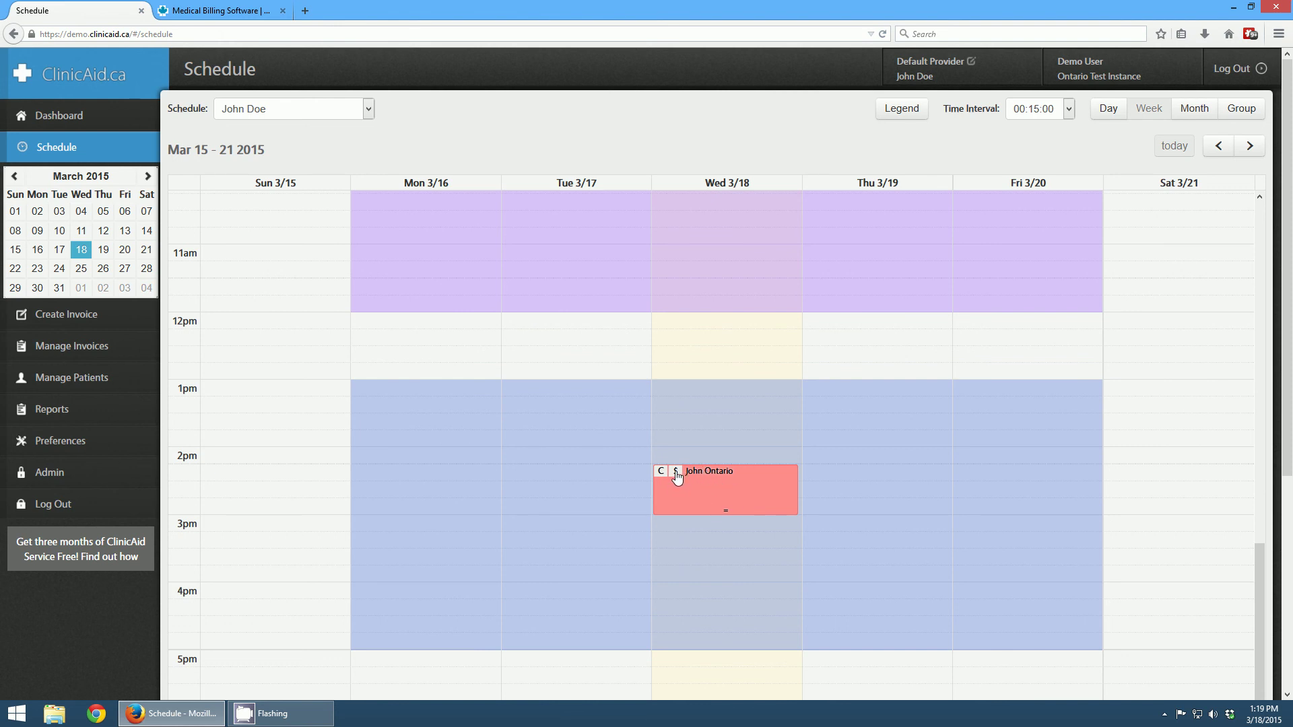
click(676, 473)
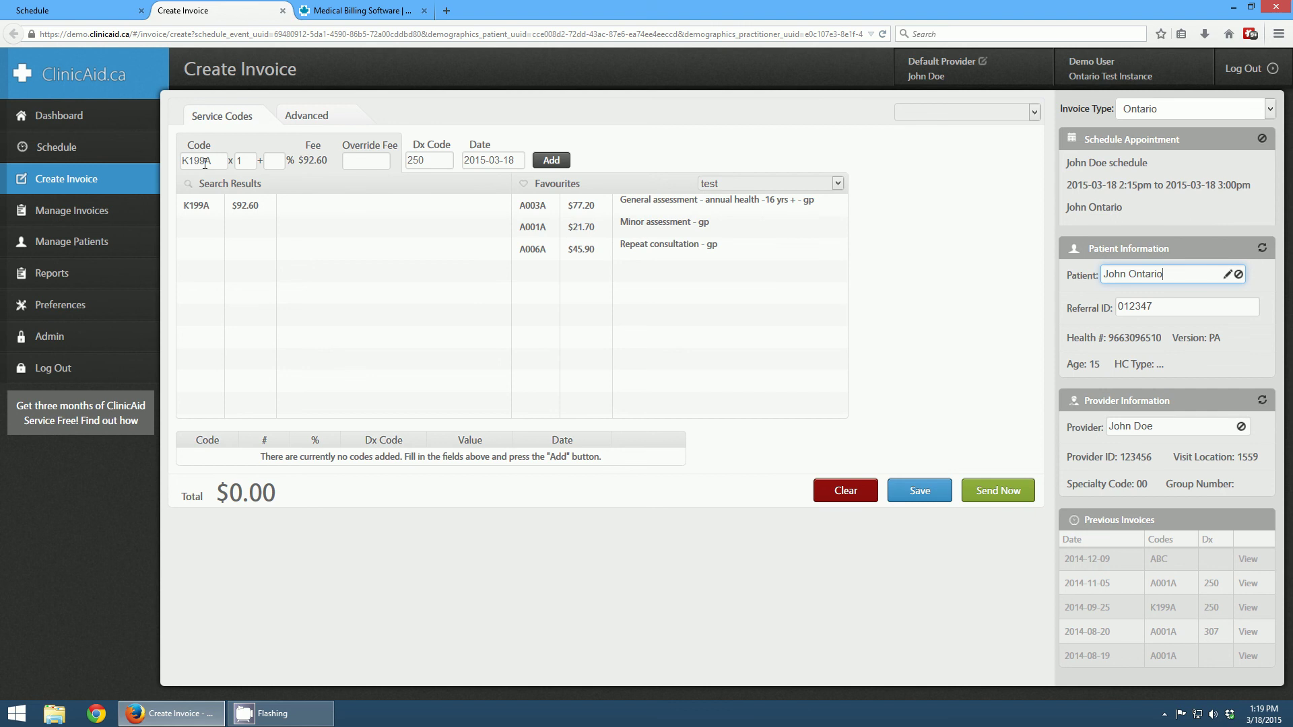
click(552, 161)
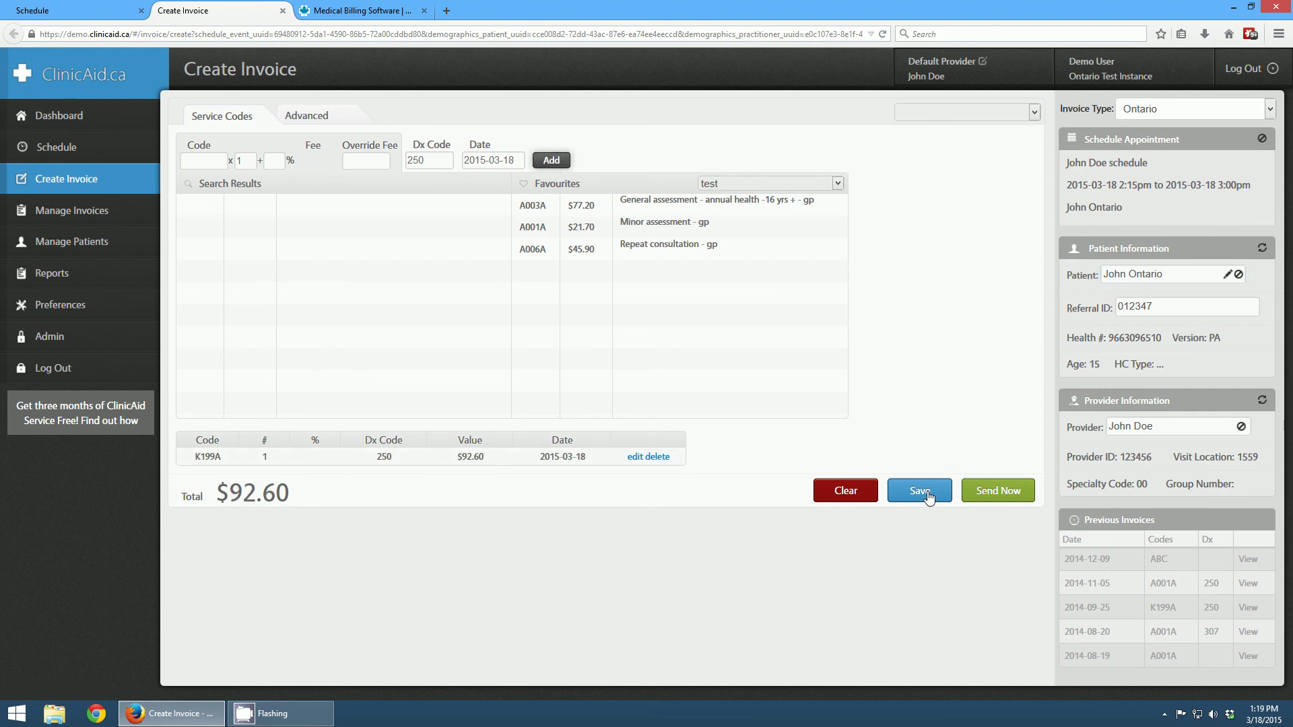
click(902, 490)
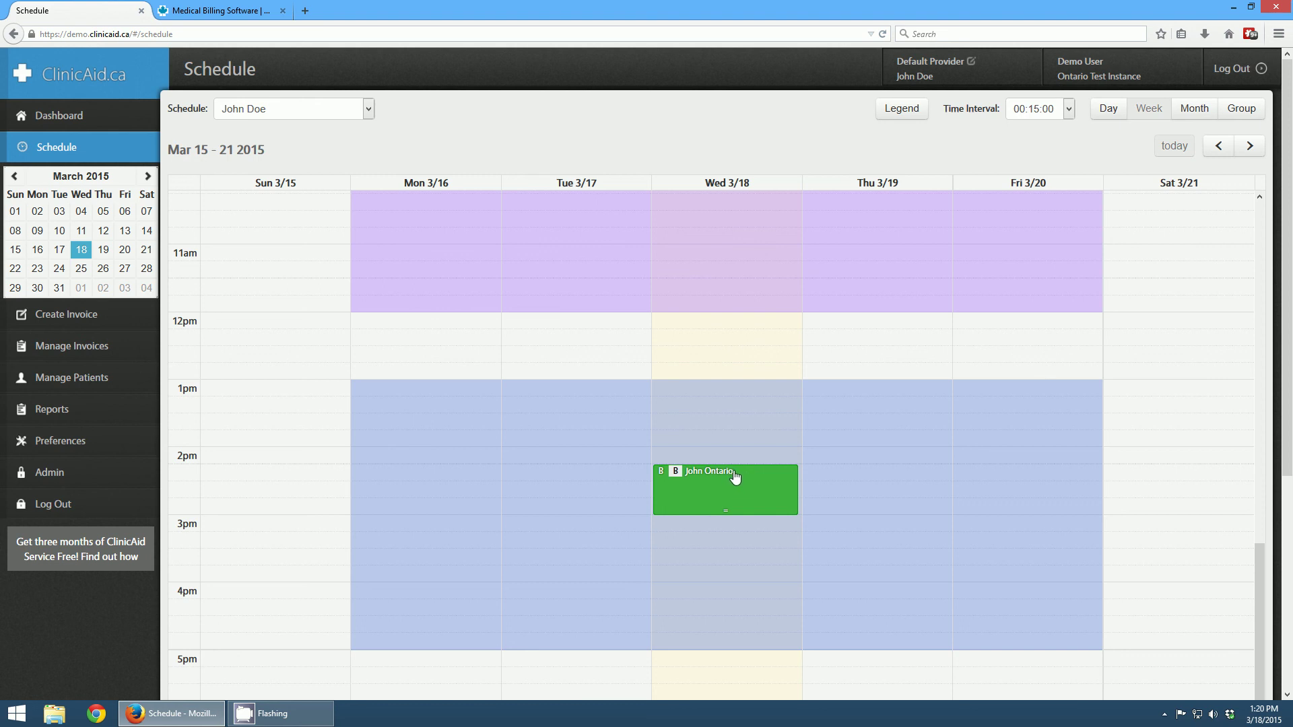
View the invoice linked to the billed Wednesday appointment, and return to the weekly calendar.
click(676, 472)
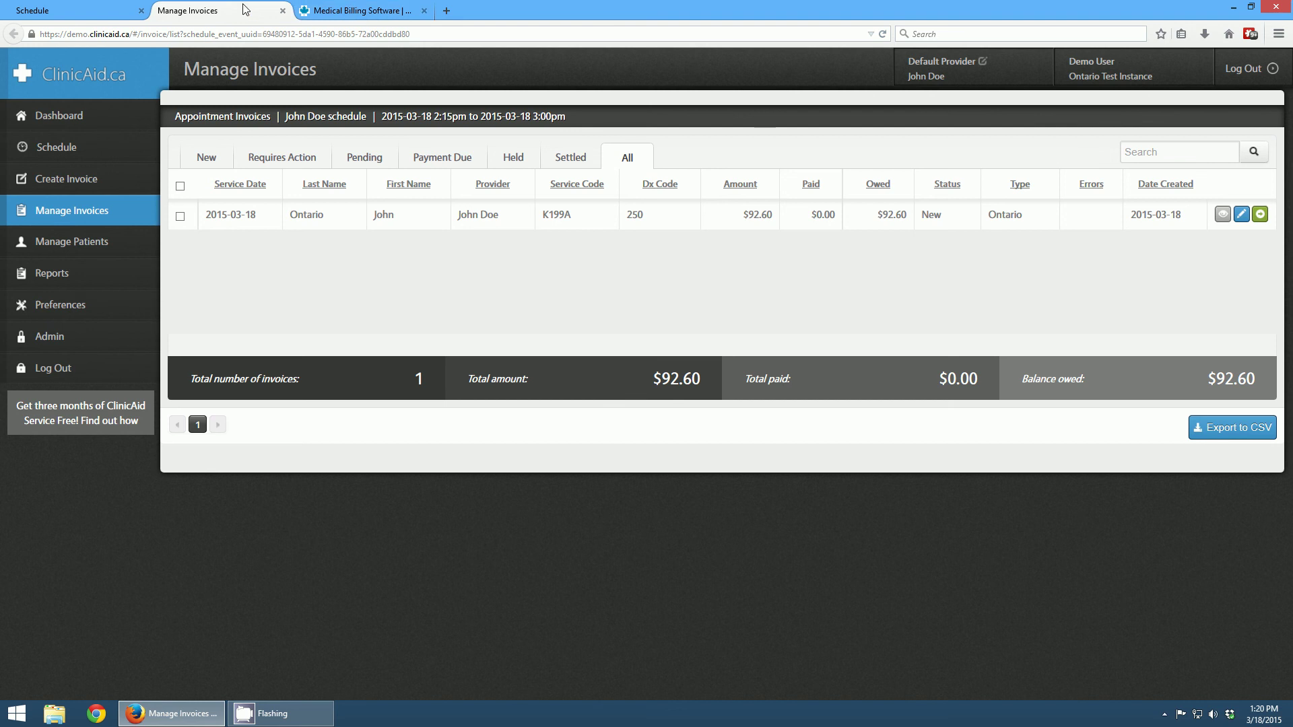
click(282, 11)
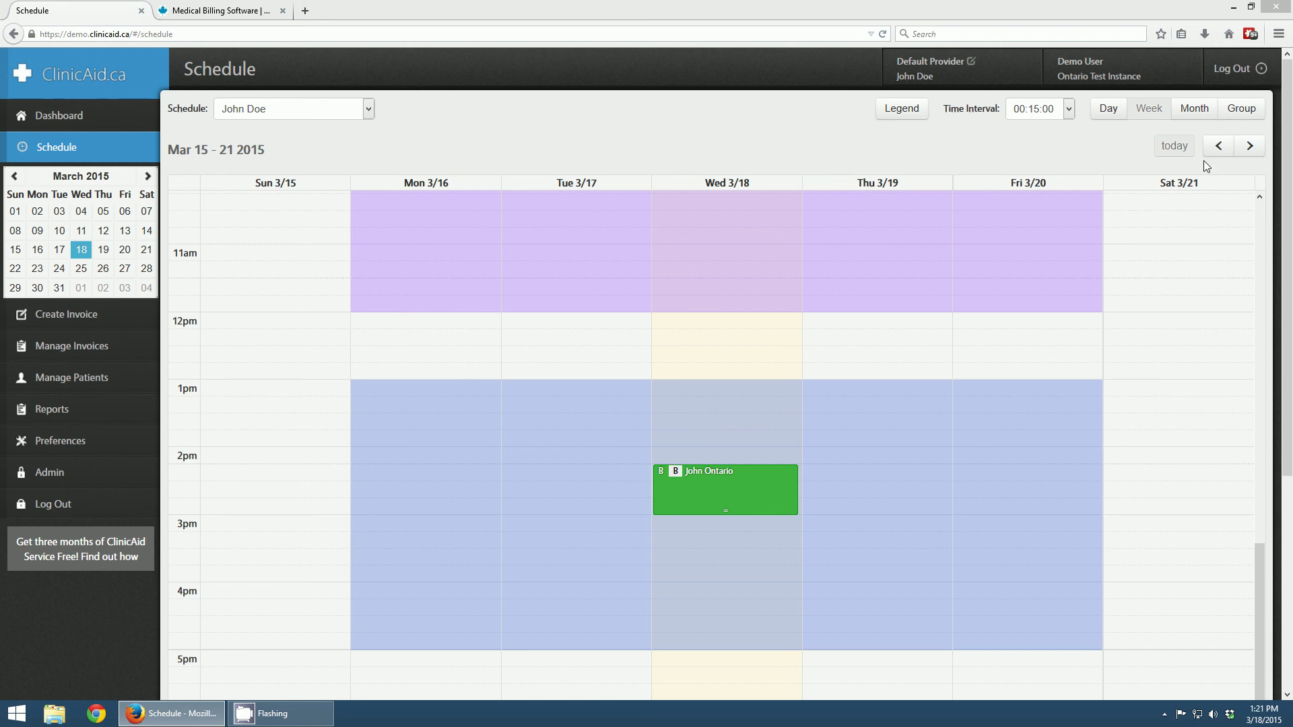
Browse the weeks of March 24 and March 31 in the weekly calendar, and return to the week containing March 17.
click(1252, 152)
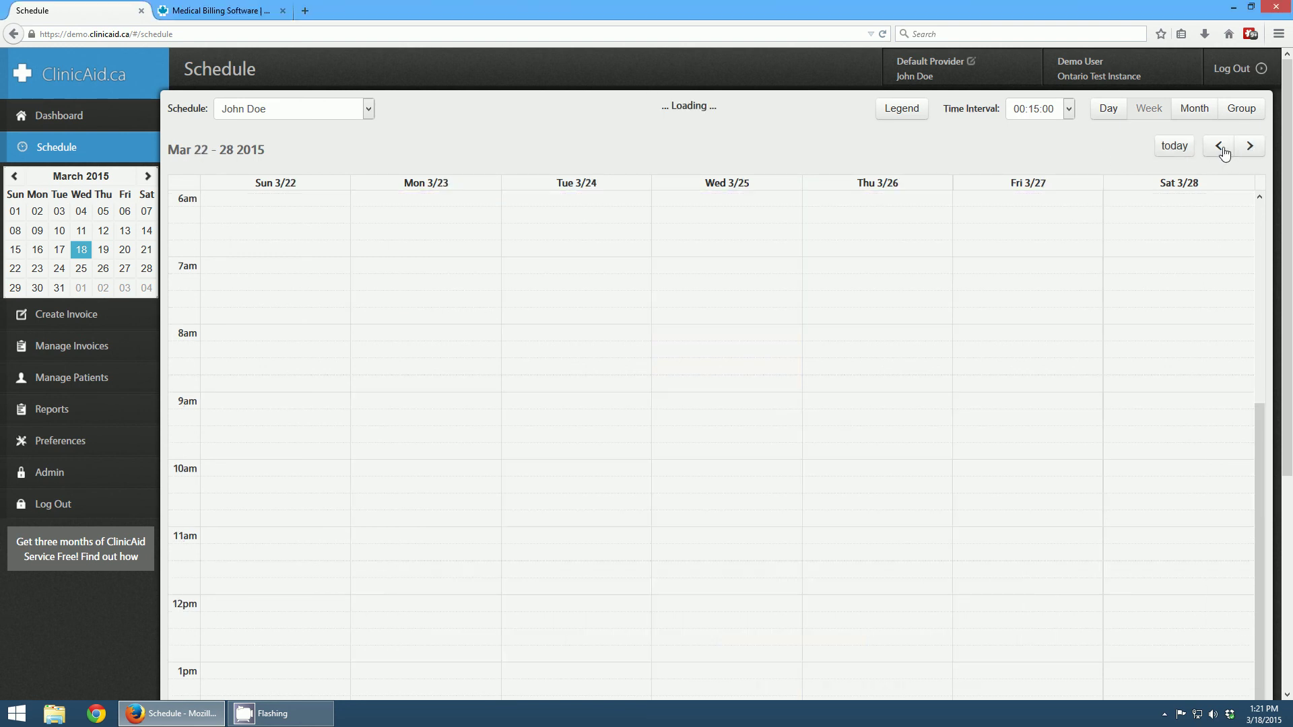
click(1175, 148)
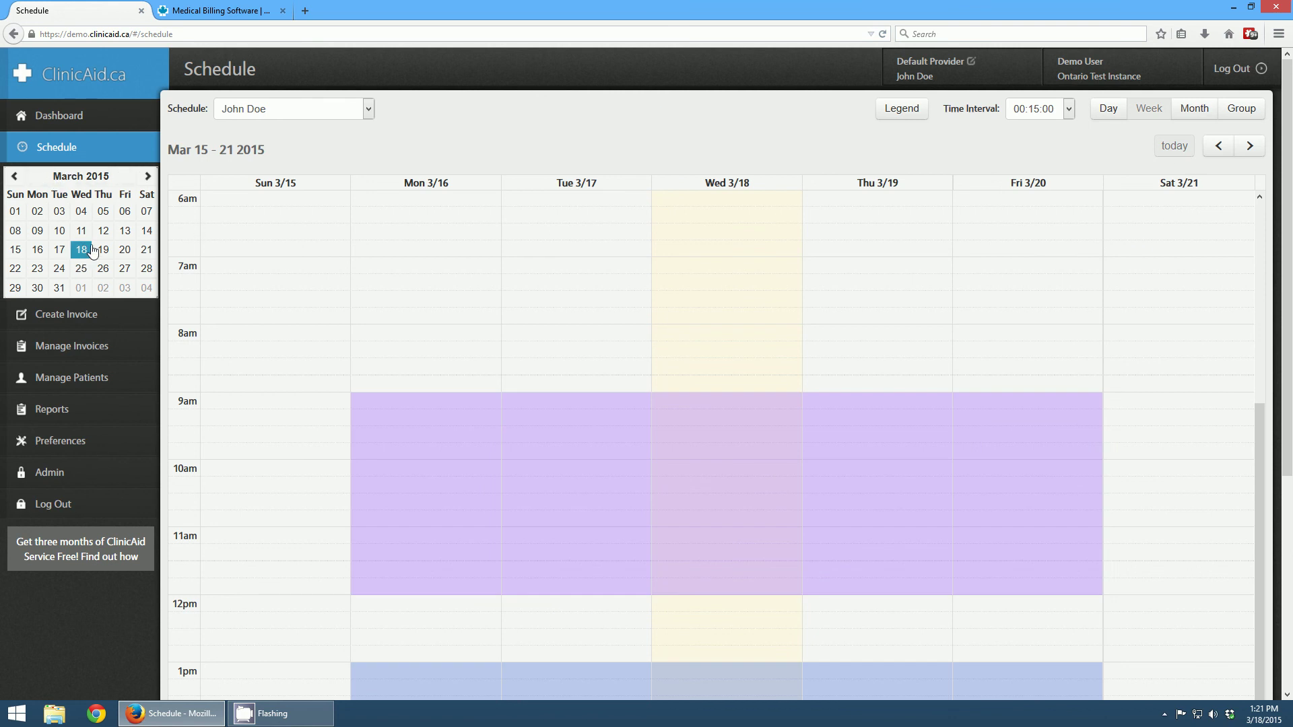
click(59, 268)
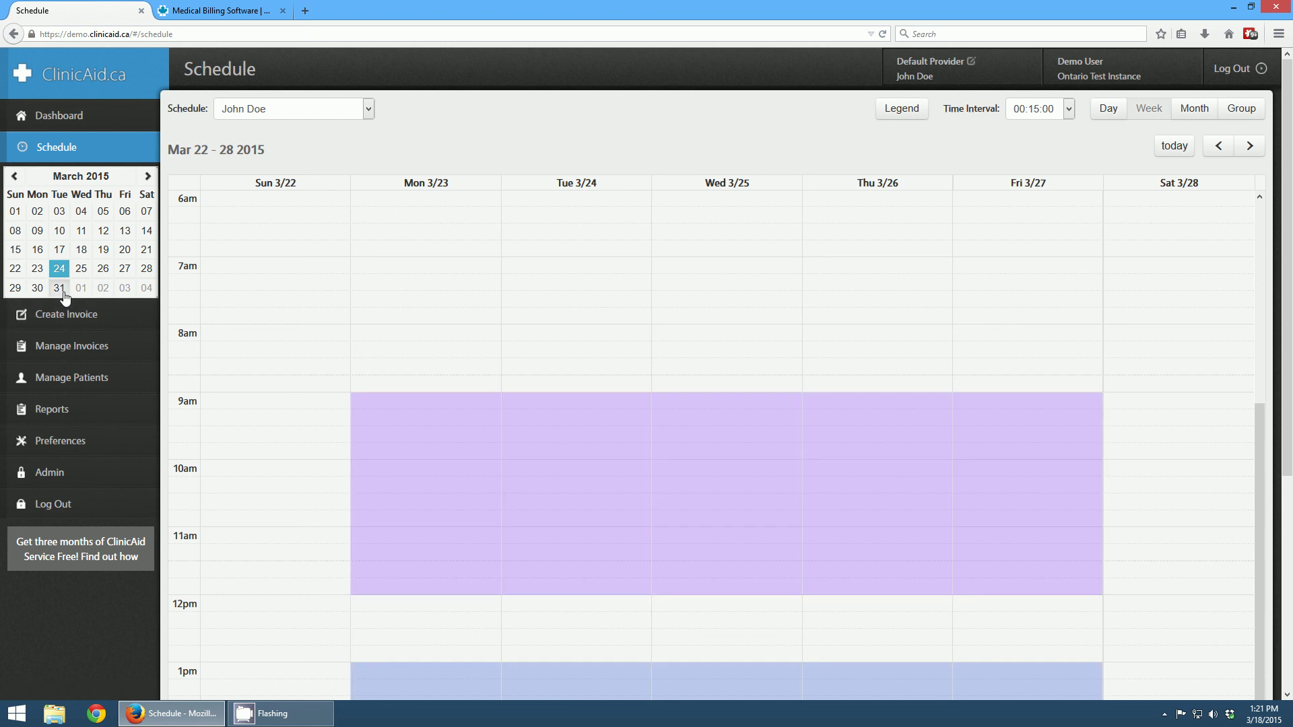
click(61, 289)
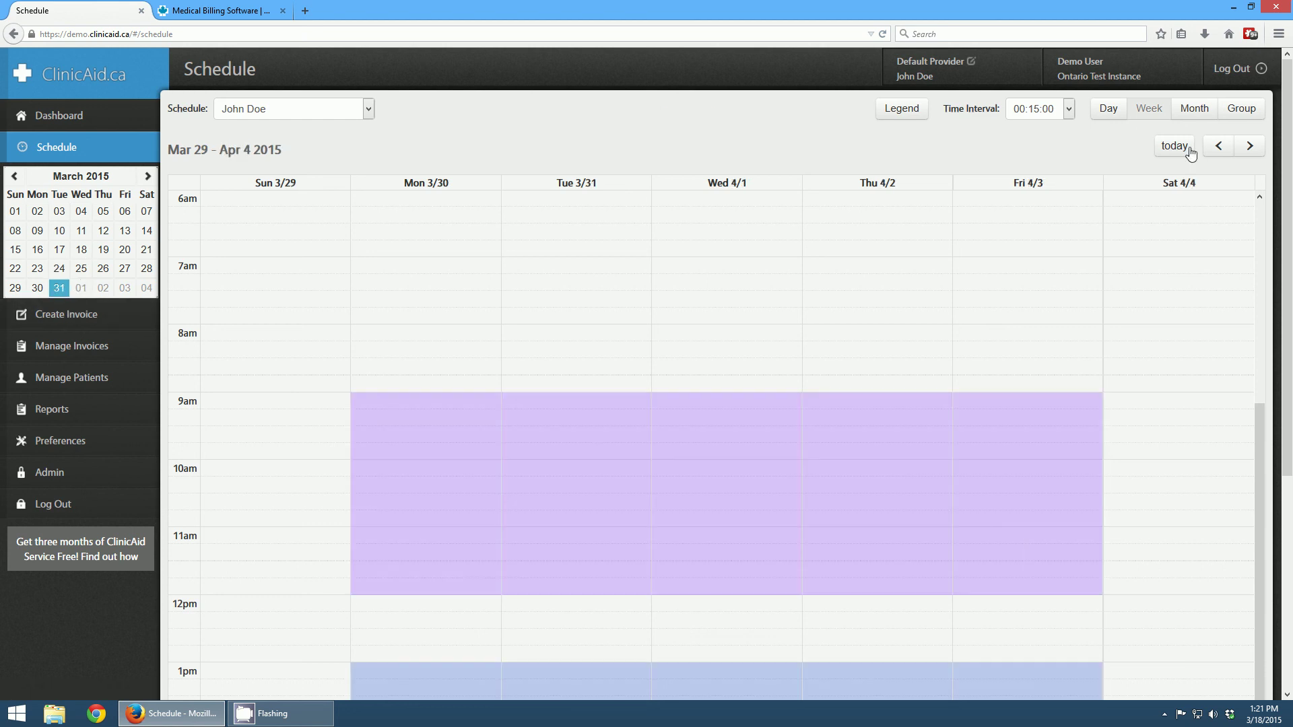
click(1189, 152)
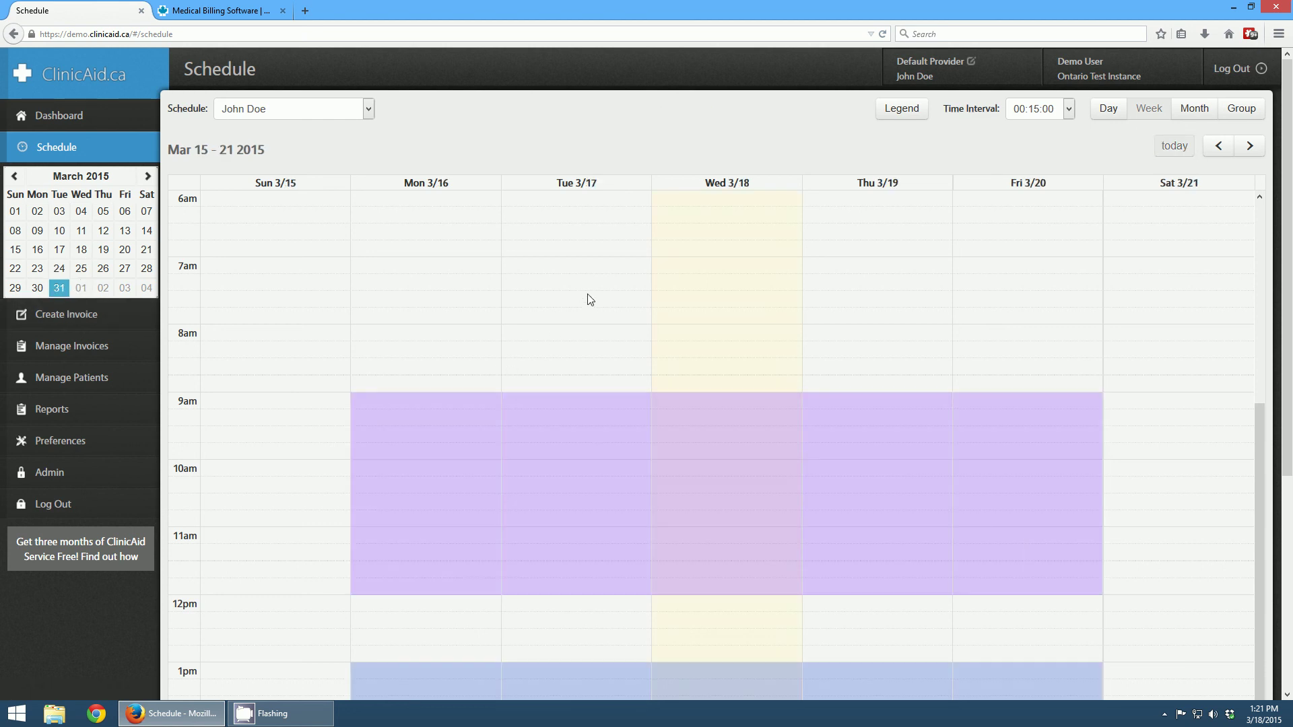
drag(266, 149, 166, 149)
click(59, 250)
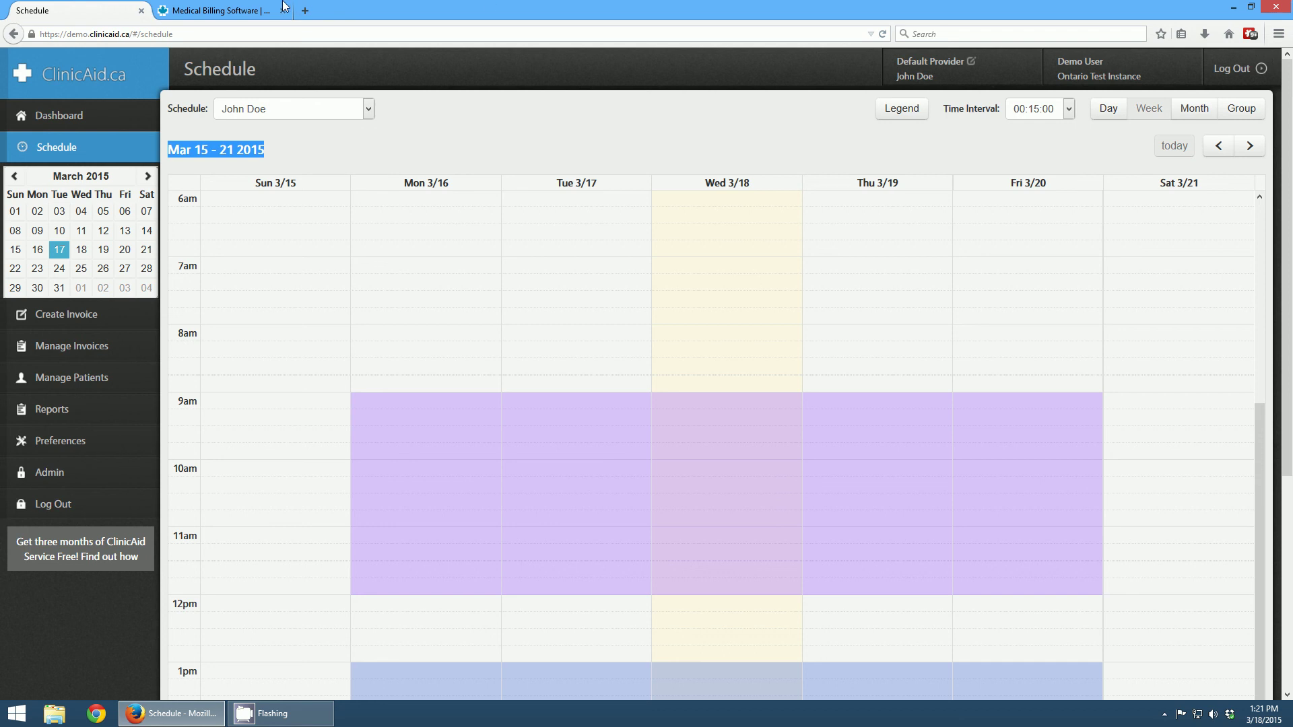
Switch to the ClinicAid website's contact page and highlight the customer support e-mail, and the office and toll-free phone numbers.
click(235, 3)
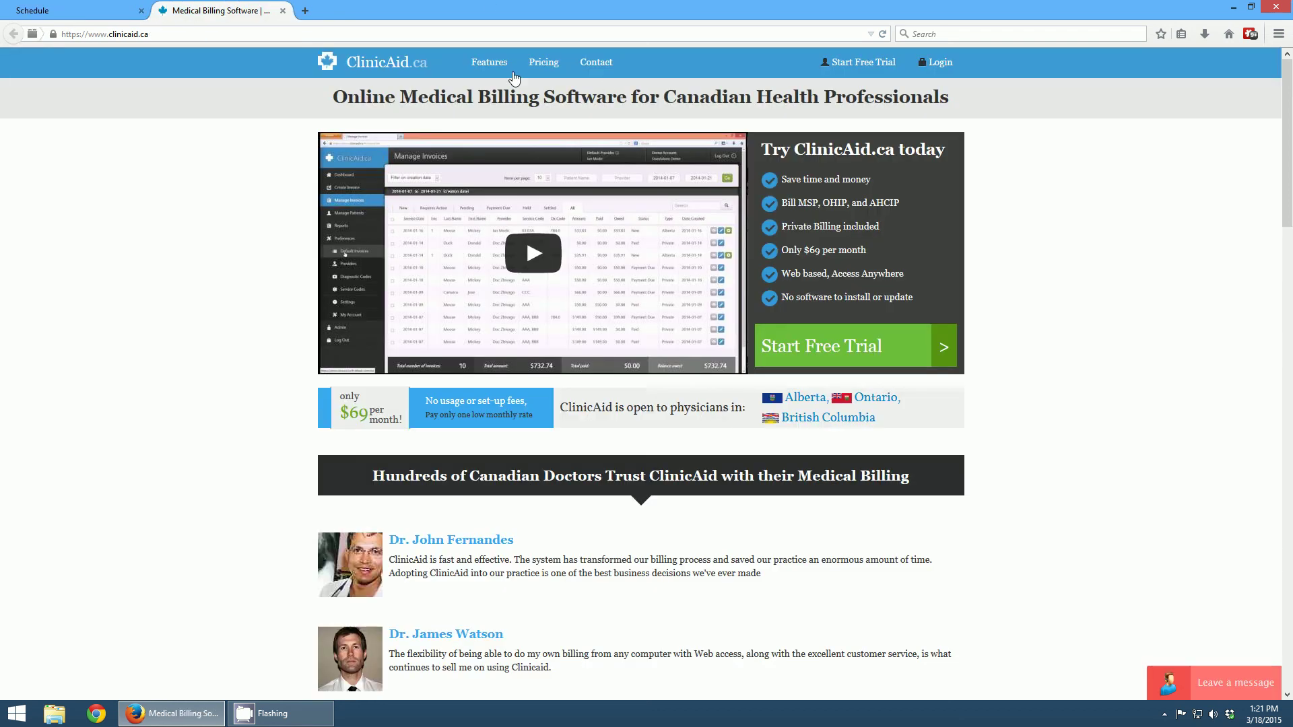
click(601, 68)
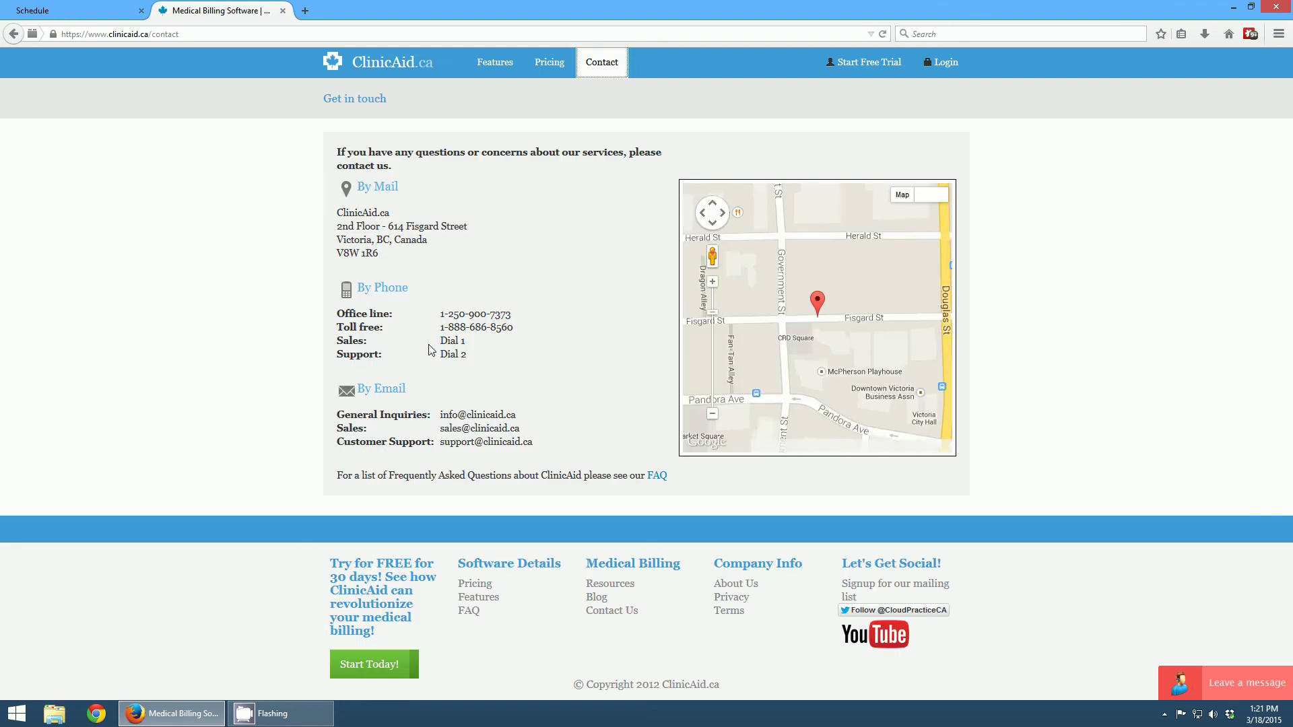
drag(440, 441, 543, 450)
click(512, 356)
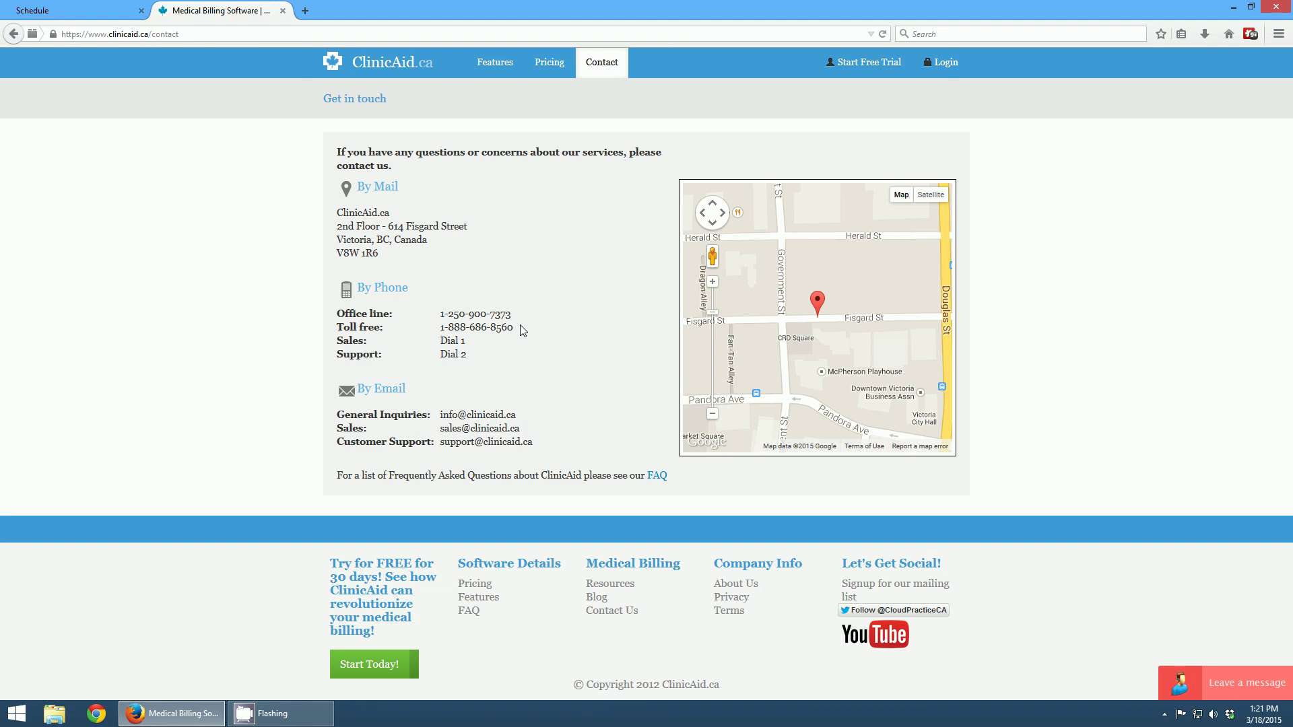
drag(517, 328, 439, 319)
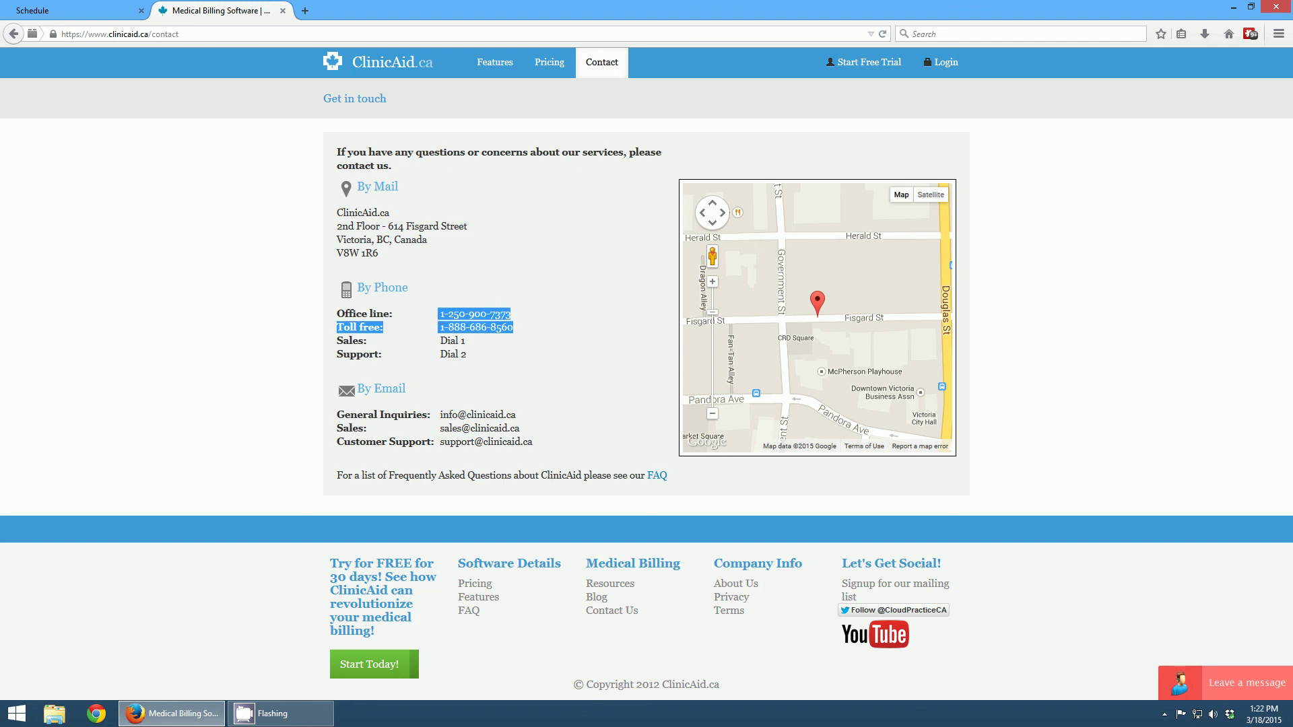